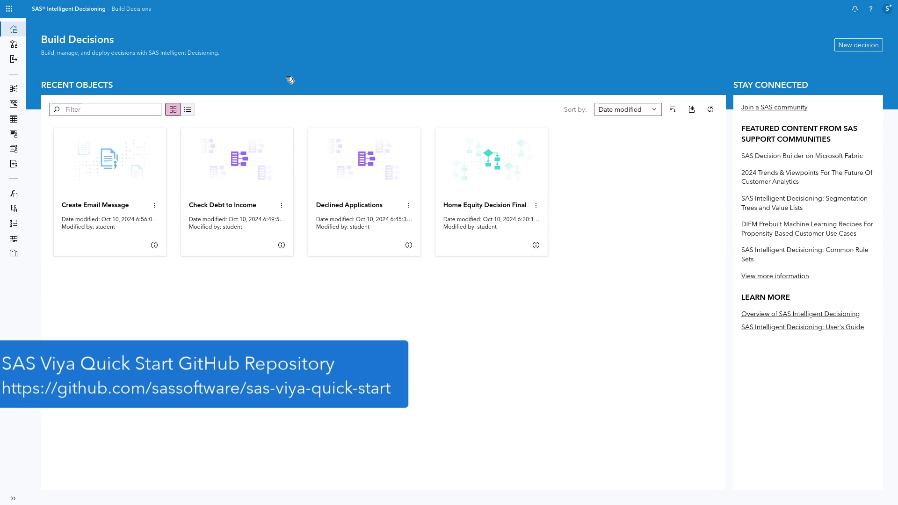
Go to the Build Decisions home page and expand the sidebar to show section names
click(10, 8)
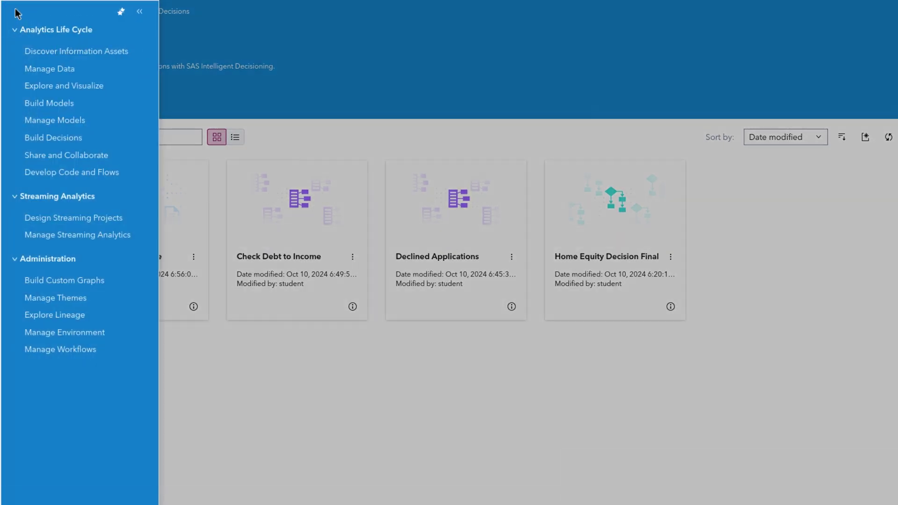
click(91, 138)
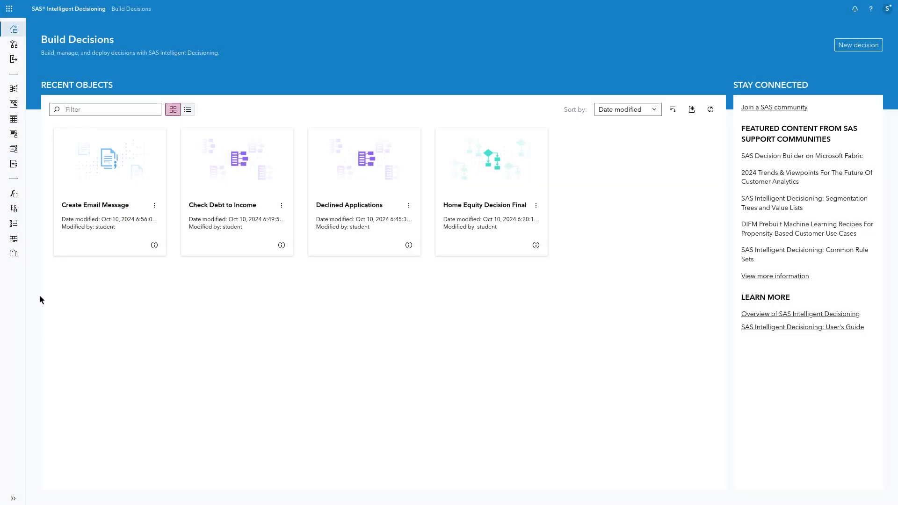
click(13, 498)
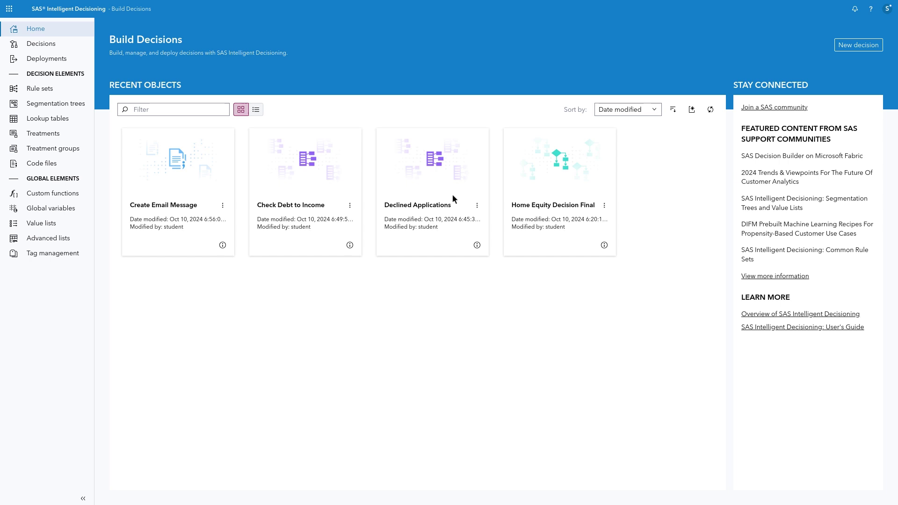
Open Home Equity Decision Final and show the Proceed with loan application? branch's properties (P_BAD1 < .2)
click(535, 208)
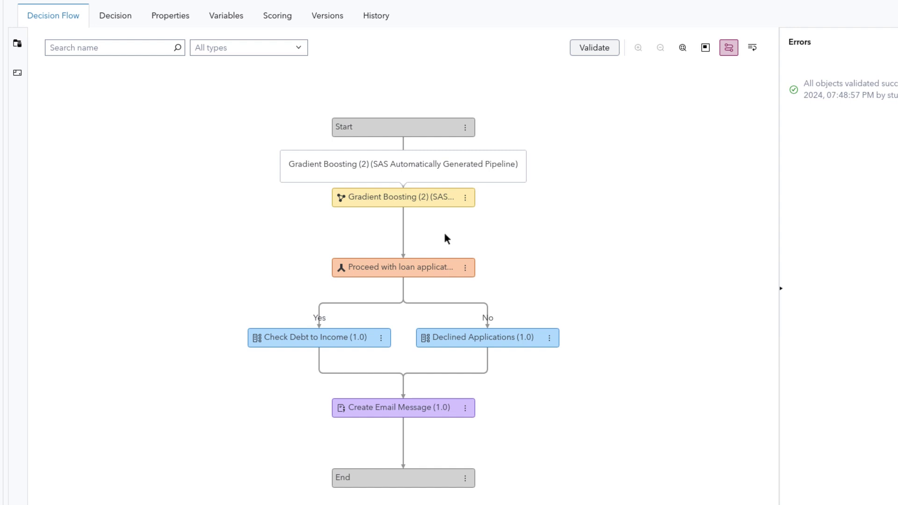
click(442, 271)
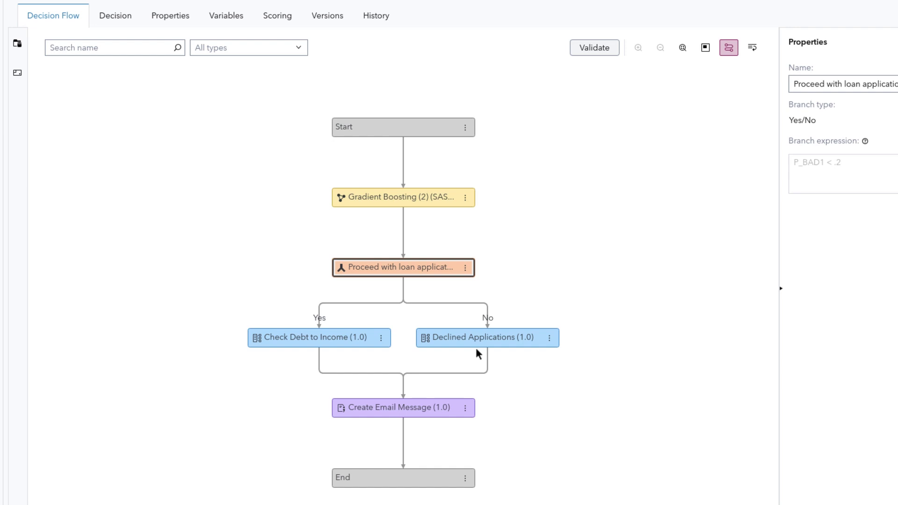
drag(330, 342, 325, 343)
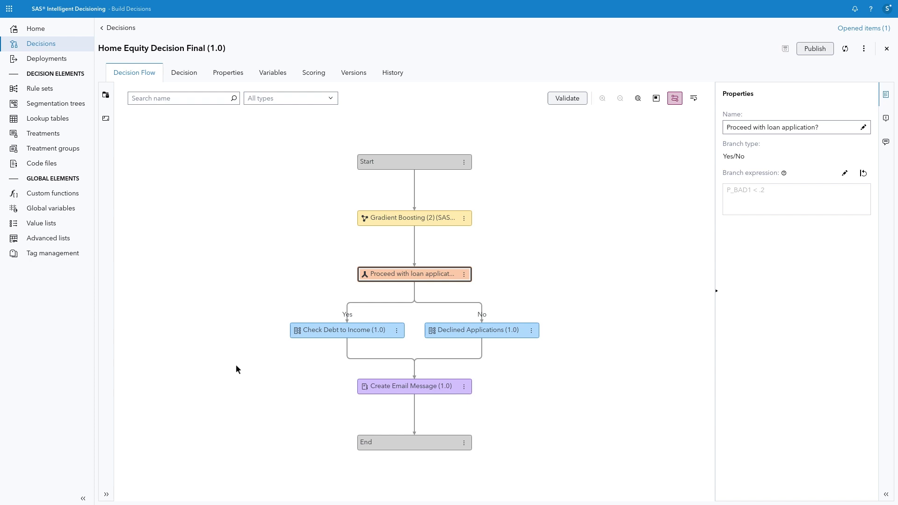
Open the Objects panel listing the object types available for the decision flow
click(107, 121)
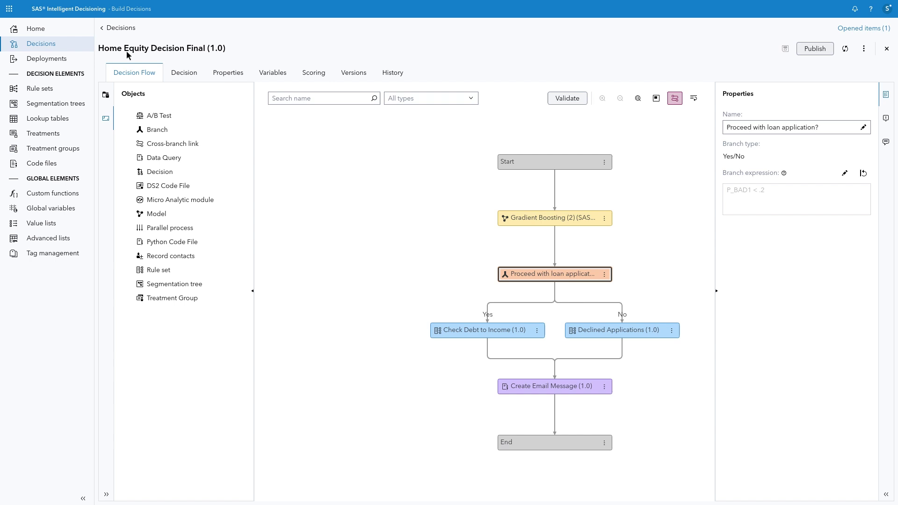
Start a new decision named Loan_Decision from the decisions list
click(125, 30)
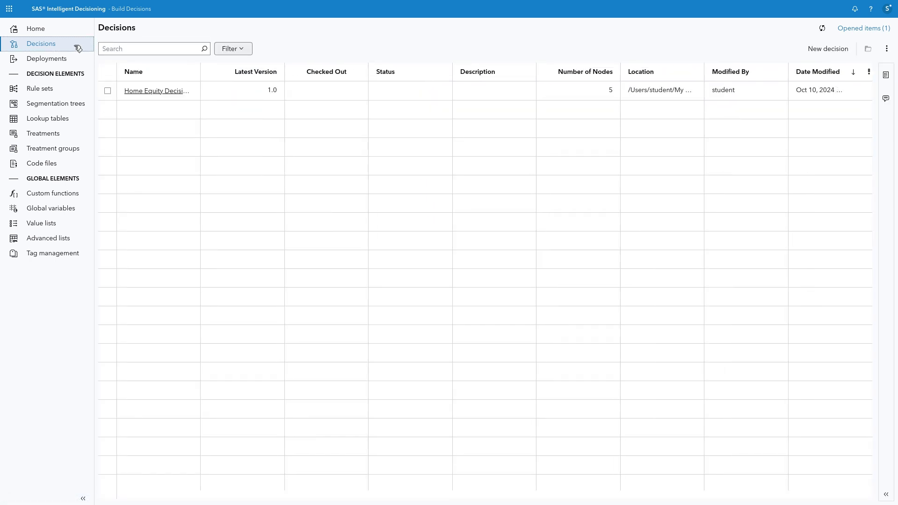
click(826, 49)
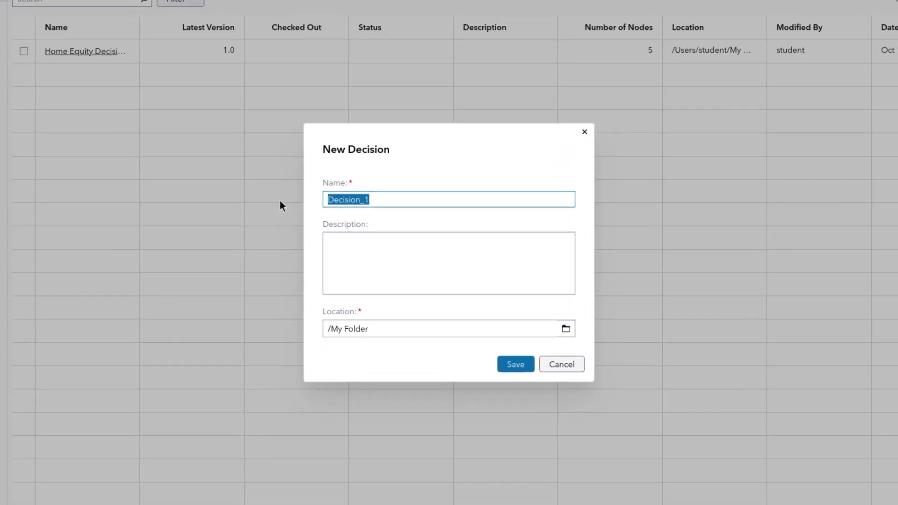
text(Loan_Decision)
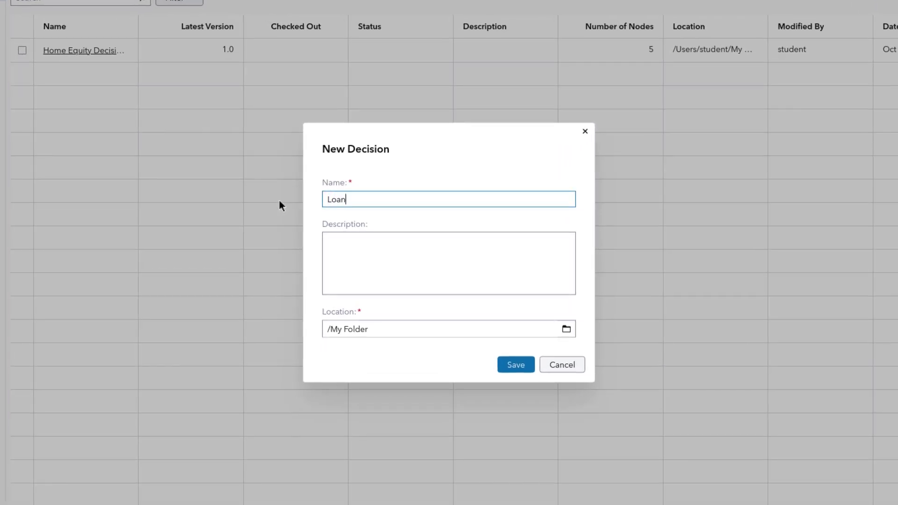
Save Loan_Decision in a new Home Equity Decision folder created inside My Folder
click(572, 328)
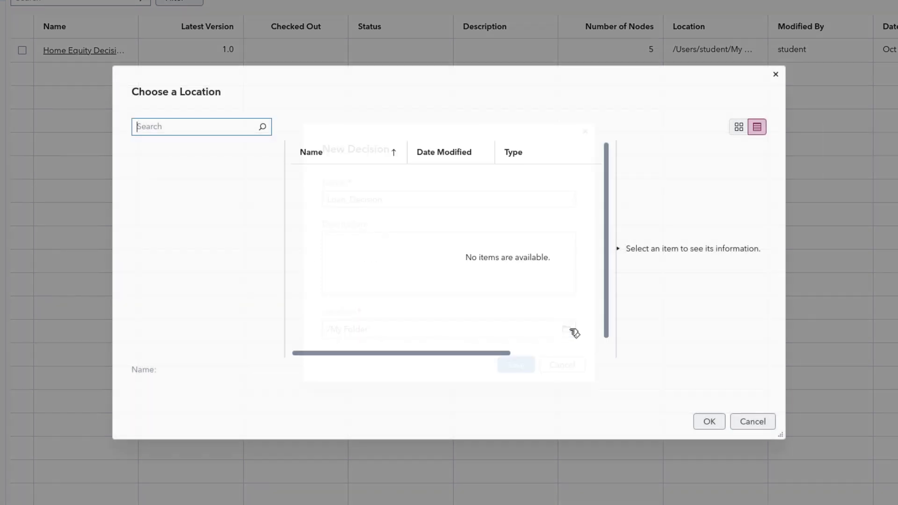
click(180, 175)
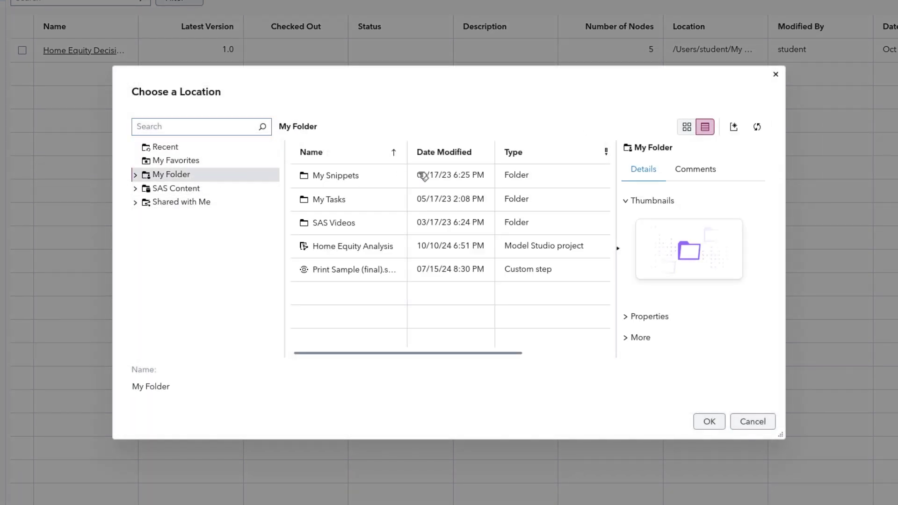
click(742, 128)
click(746, 148)
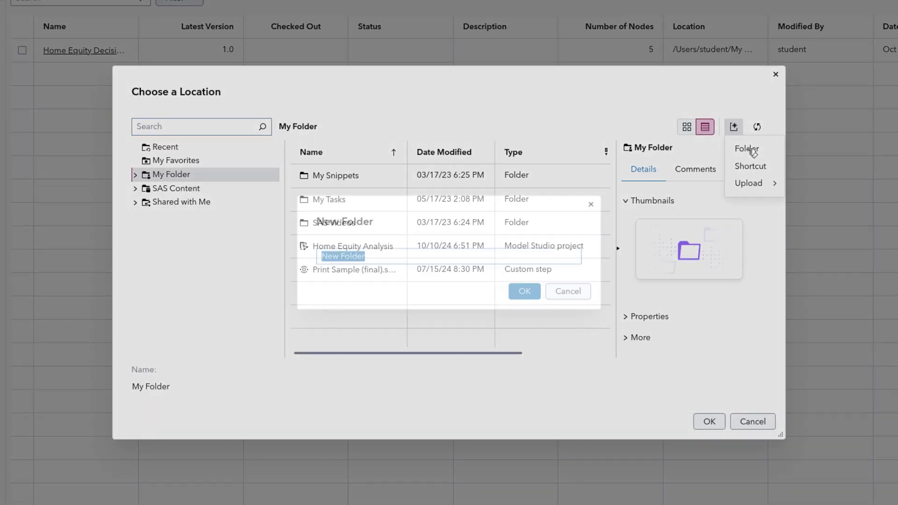
text(Home Equity Decision)
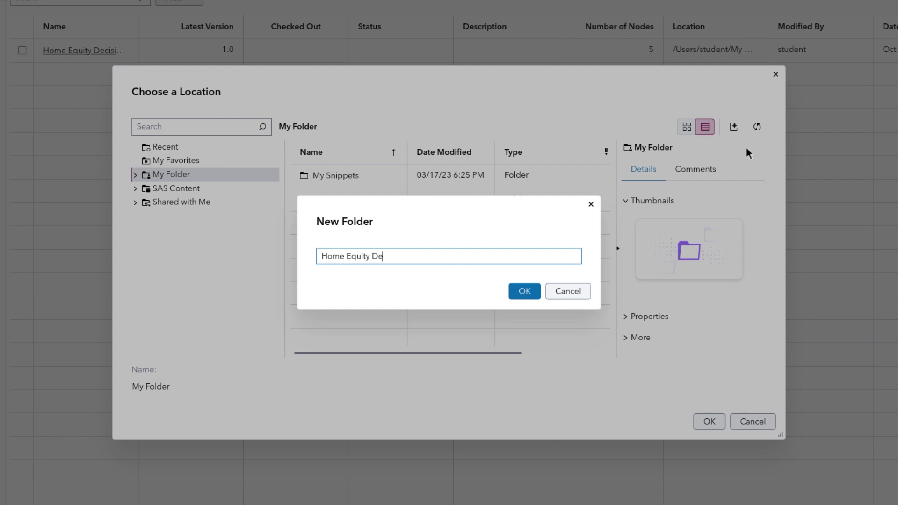
click(525, 291)
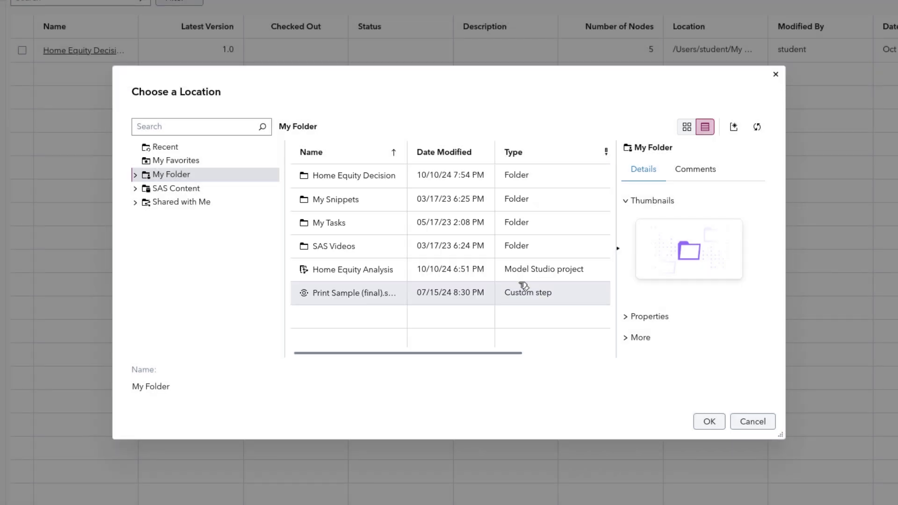
click(366, 176)
click(709, 421)
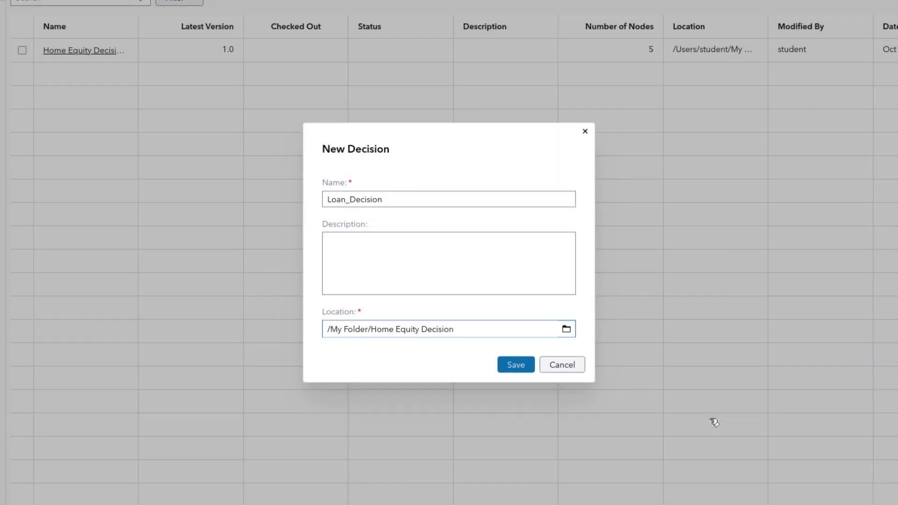
click(521, 366)
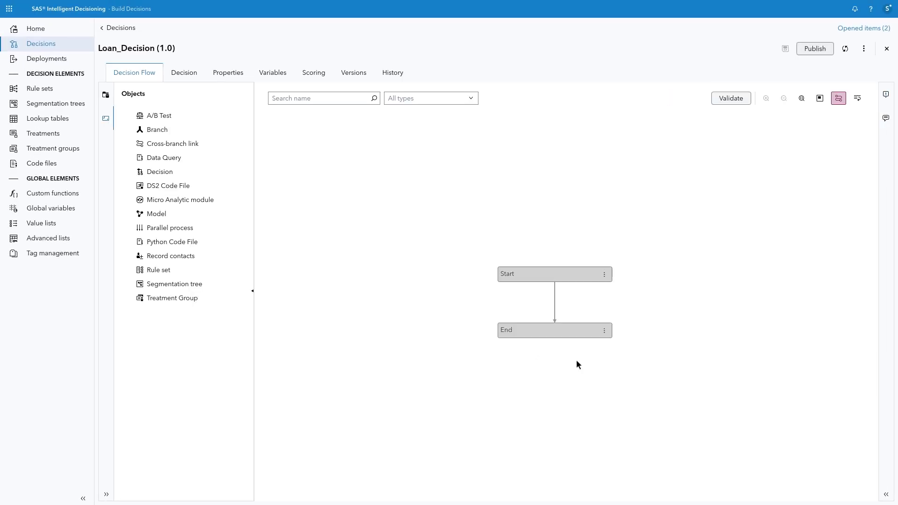
Switch the side panel to Content Selector Objects, then collapse the rail labels
click(107, 495)
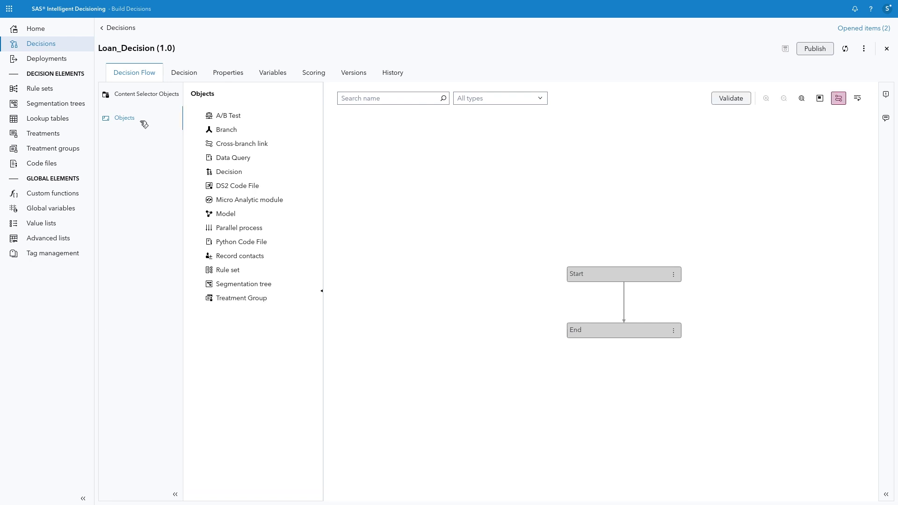
click(145, 96)
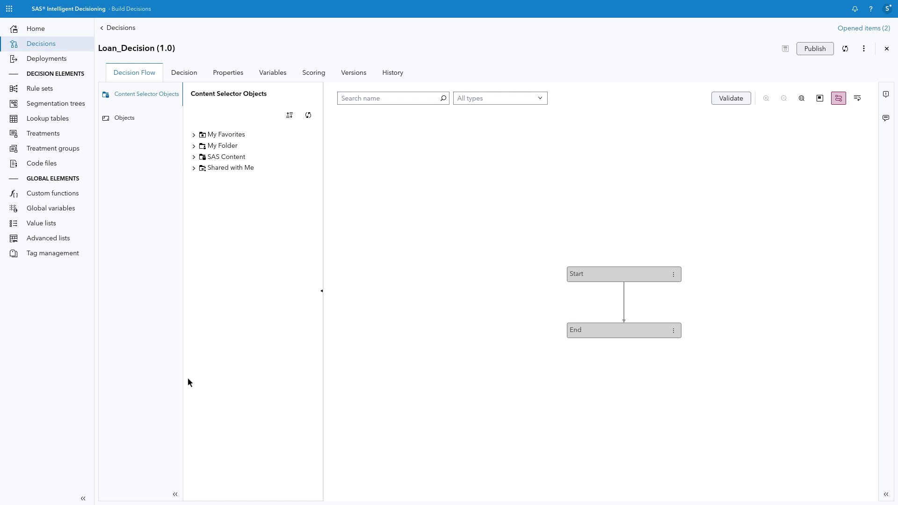
click(175, 494)
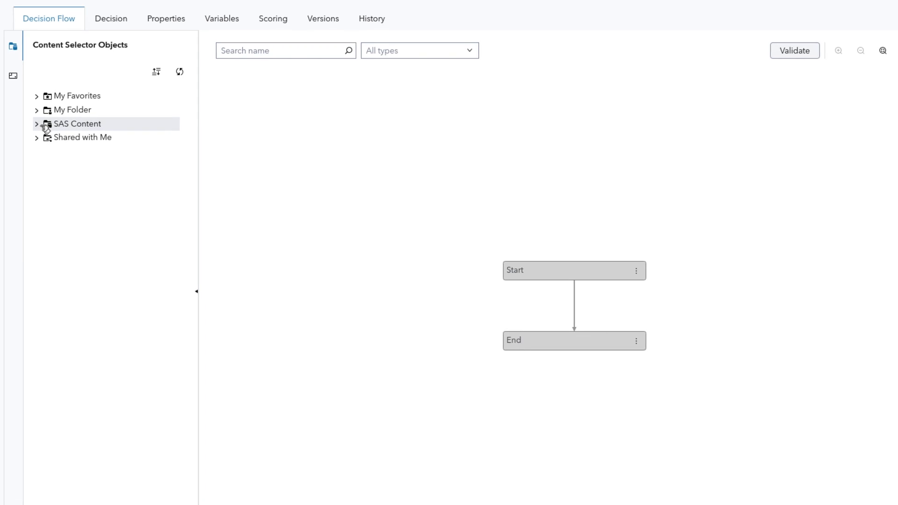
Place the DMRepository Home Equity Analysis Version 1 Gradient Boosting model between Start and End
click(45, 126)
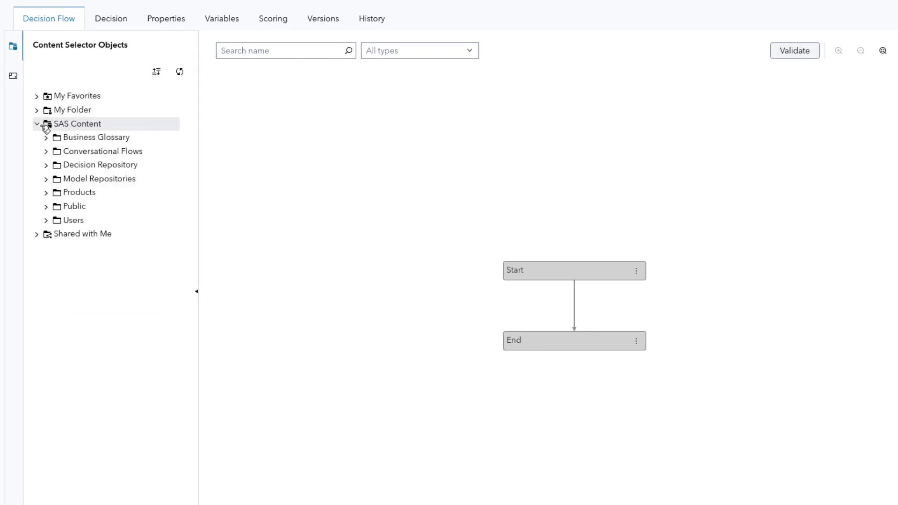
click(46, 179)
click(56, 192)
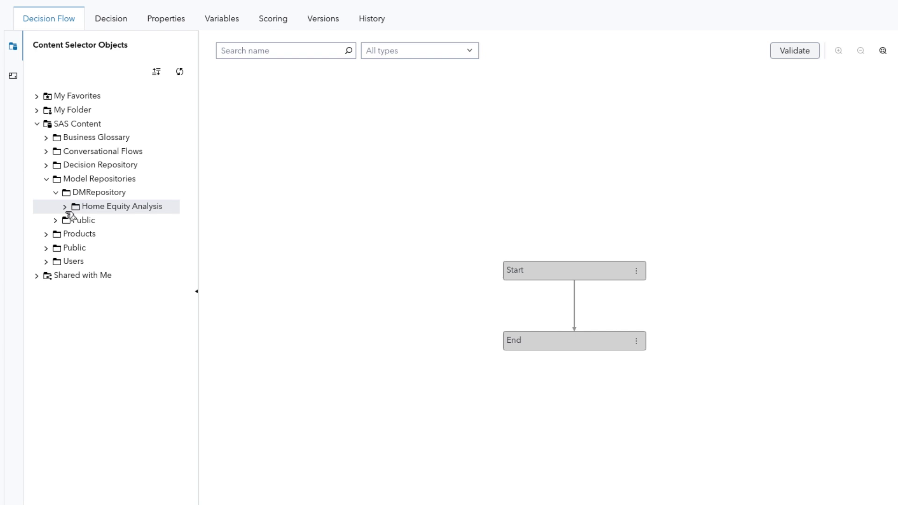
click(65, 206)
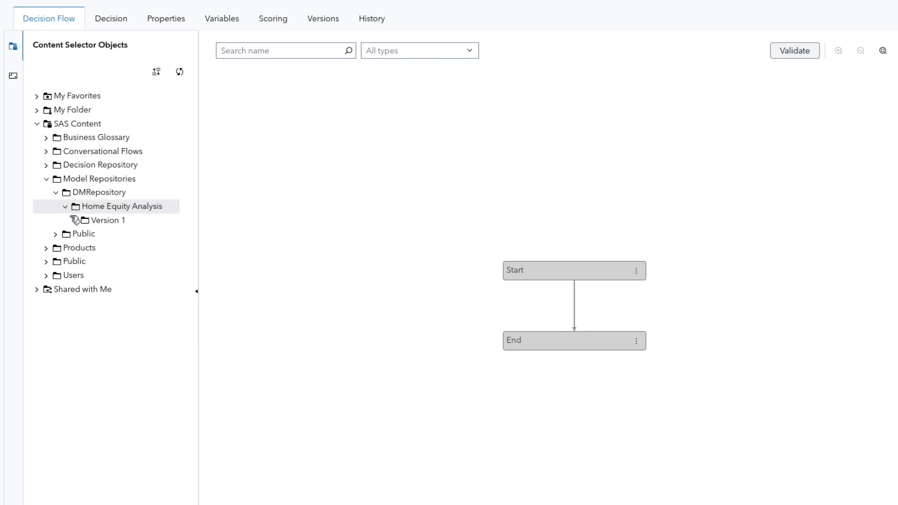
click(75, 220)
click(85, 234)
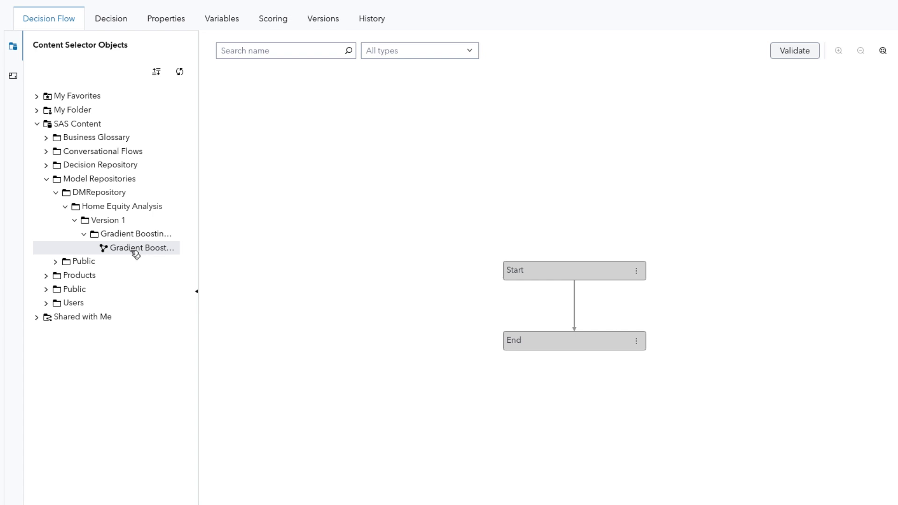
drag(135, 255, 532, 274)
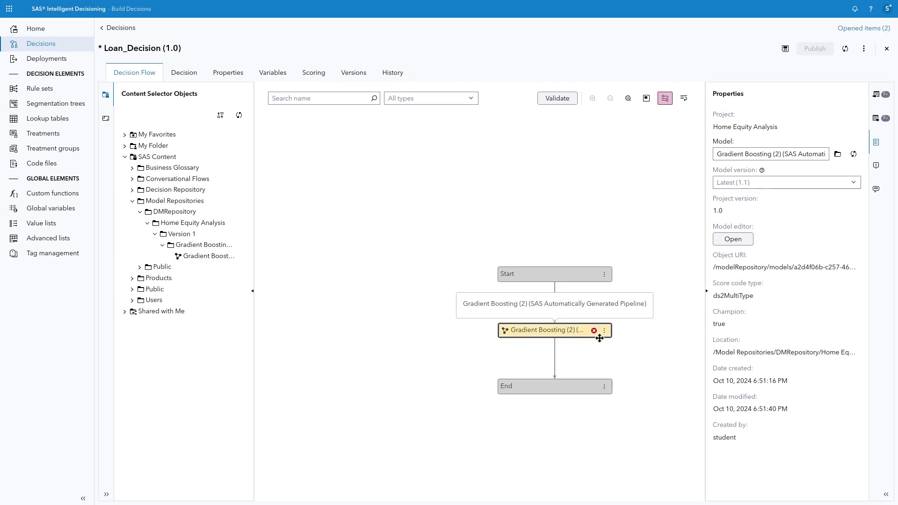
Check the Gradient Boosting node's input and output variable mappings, all still unmapped
click(884, 96)
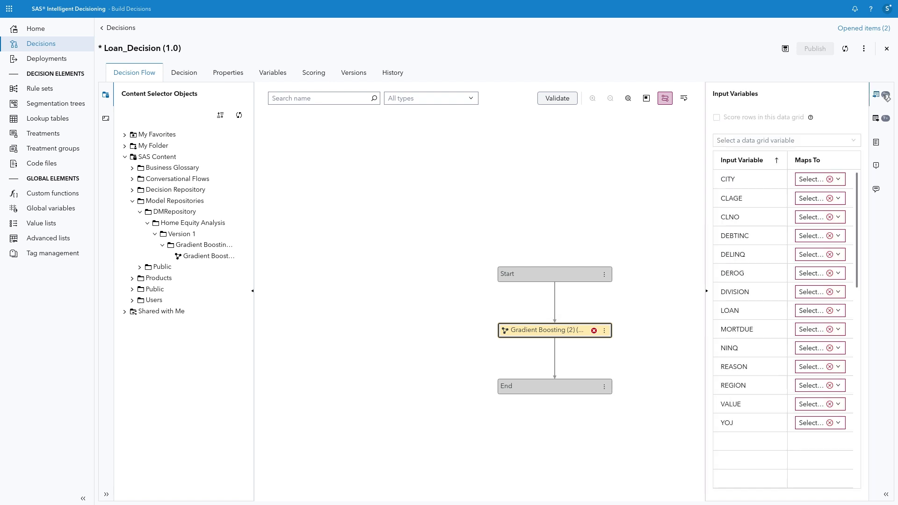
click(883, 119)
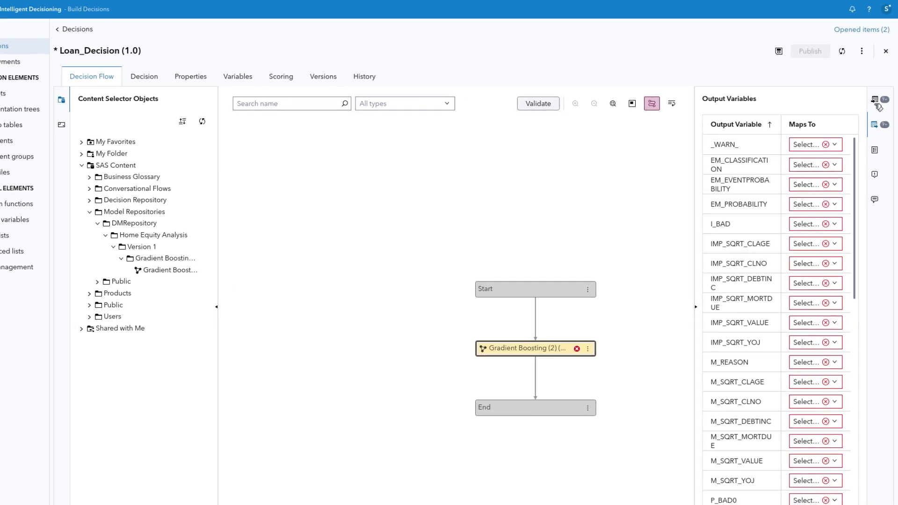
Add all the model's missing variables with outputs mapped, then view the Variables list
click(865, 49)
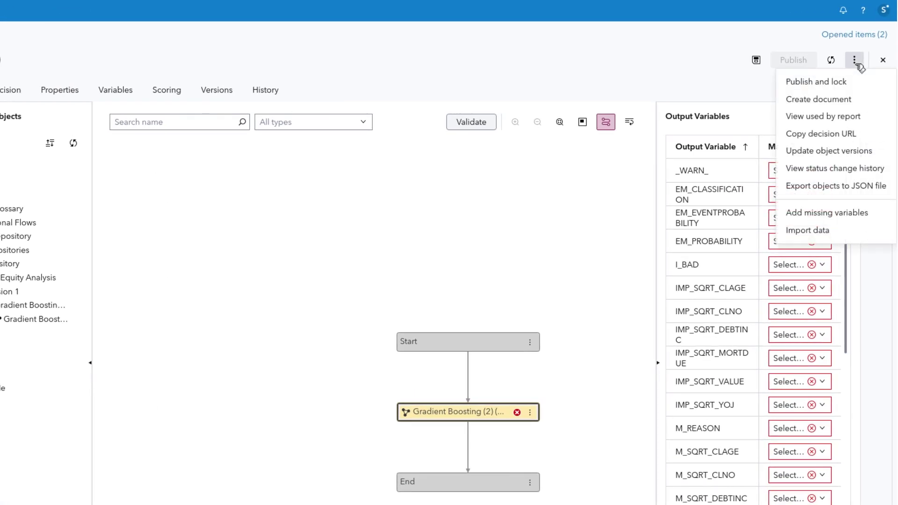
click(863, 213)
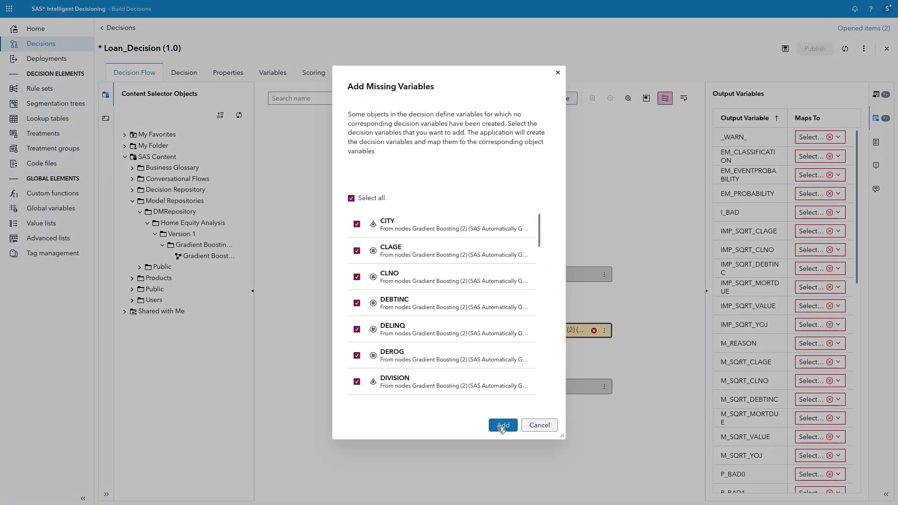
click(503, 425)
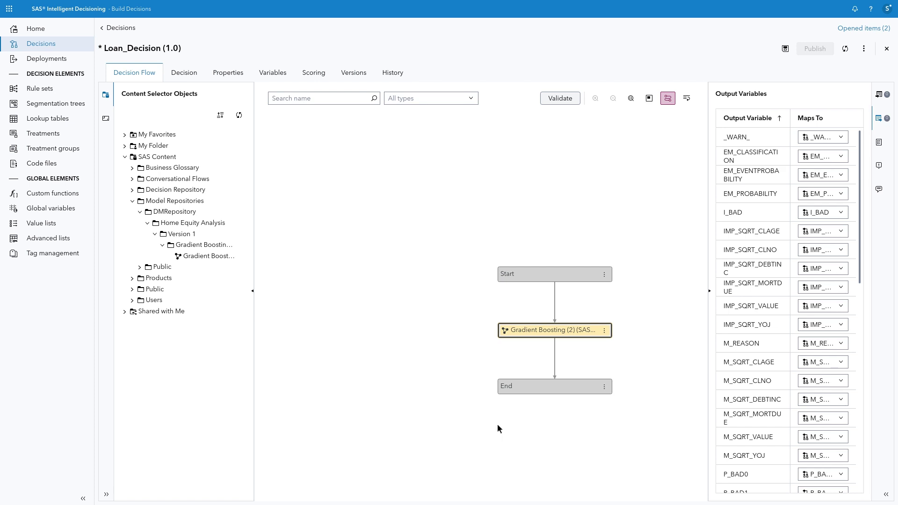
click(276, 73)
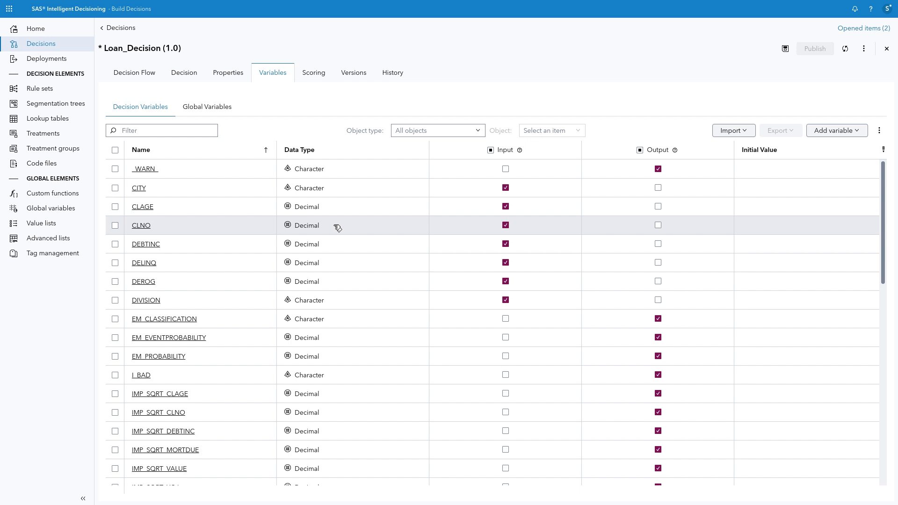
click(885, 12)
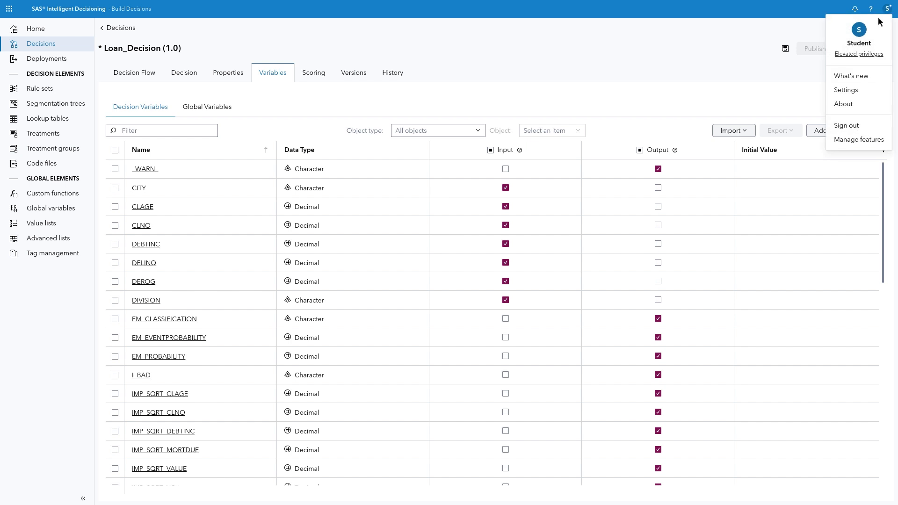
click(864, 92)
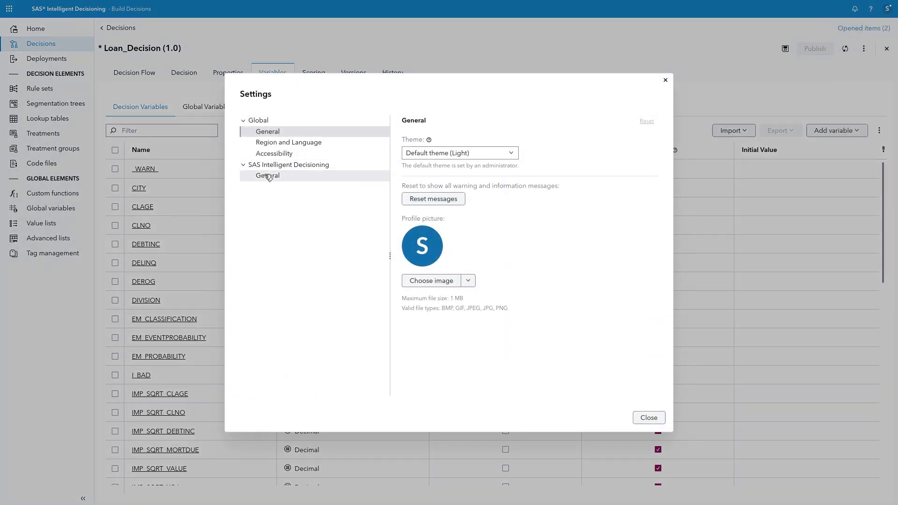
click(280, 175)
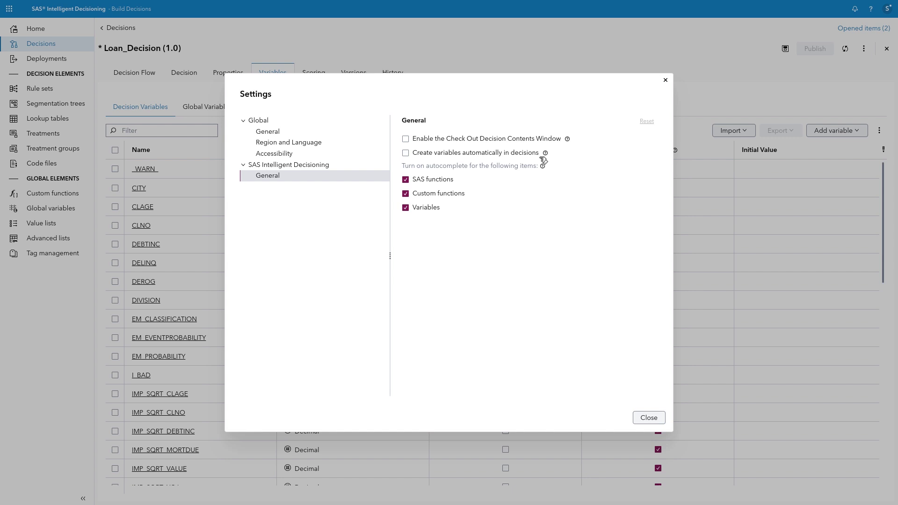
click(647, 417)
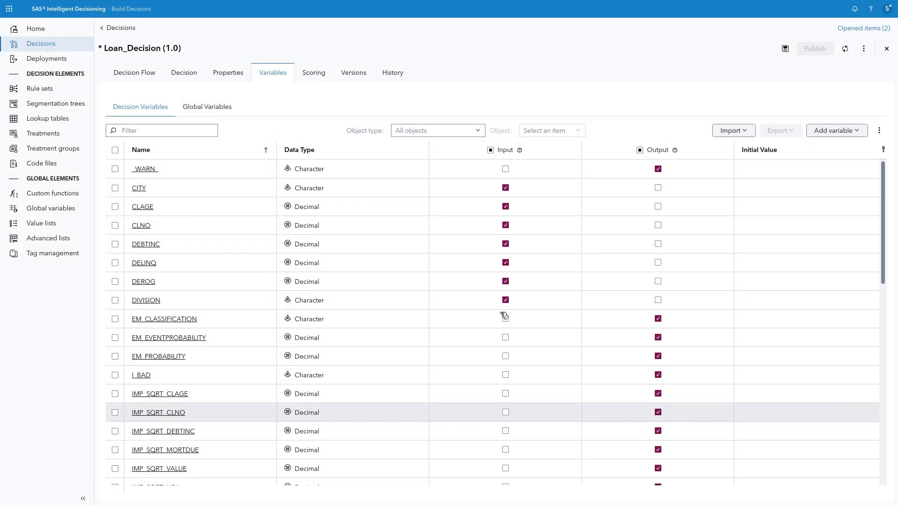
Return to the Decision Flow tab and scroll through the model node's output mappings
click(148, 73)
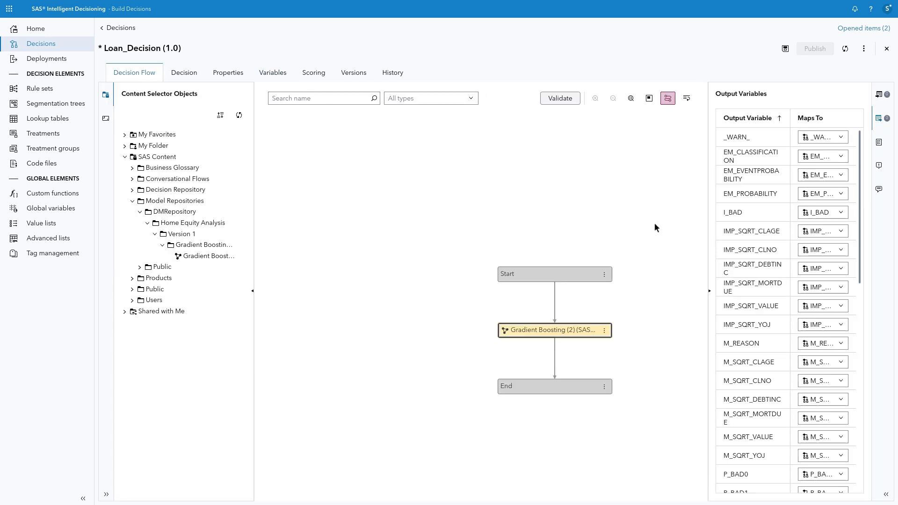
scroll(763, 350, down, 4)
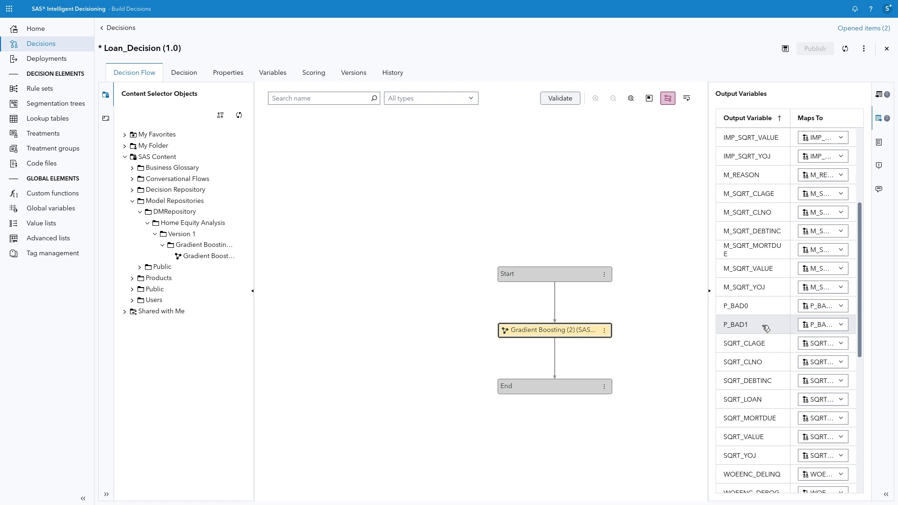
Add a Yes/No branch named 'Proceed with loan evaluation?' after the Gradient Boosting node
right_click(572, 329)
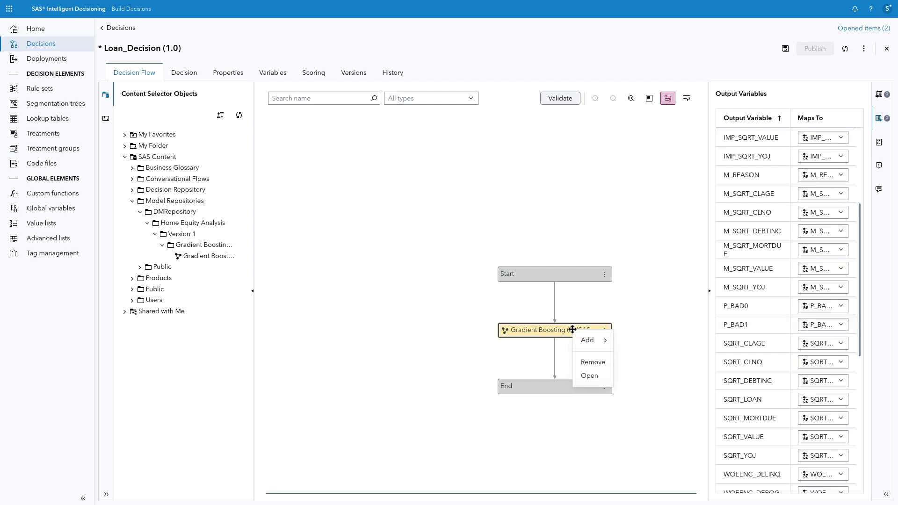
mouse_move(584, 340)
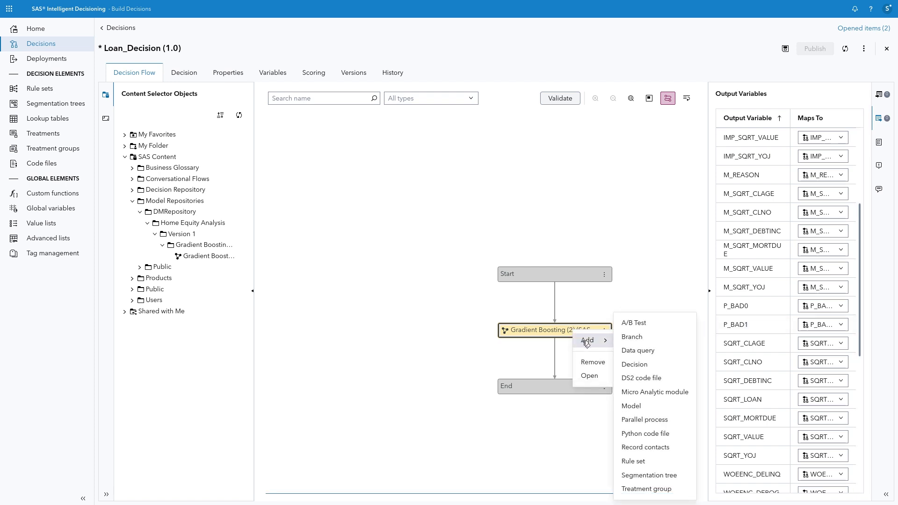
click(633, 338)
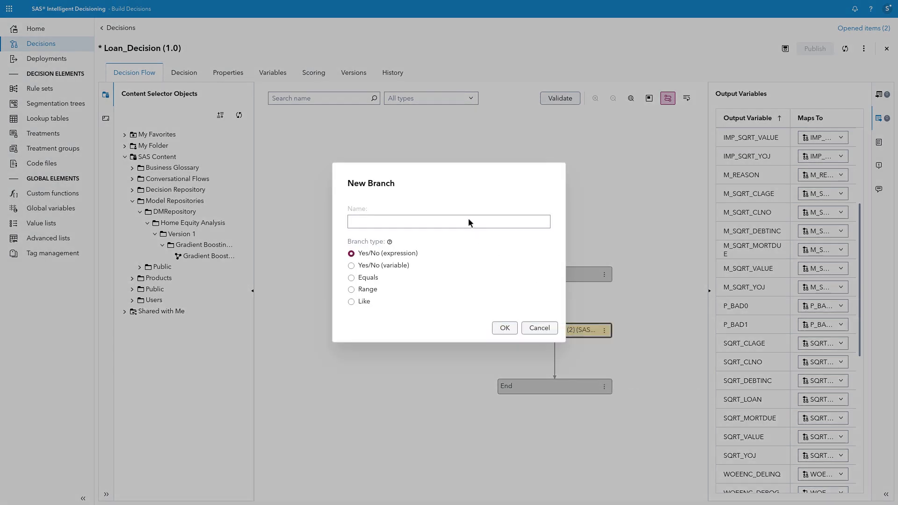
text(Pro)
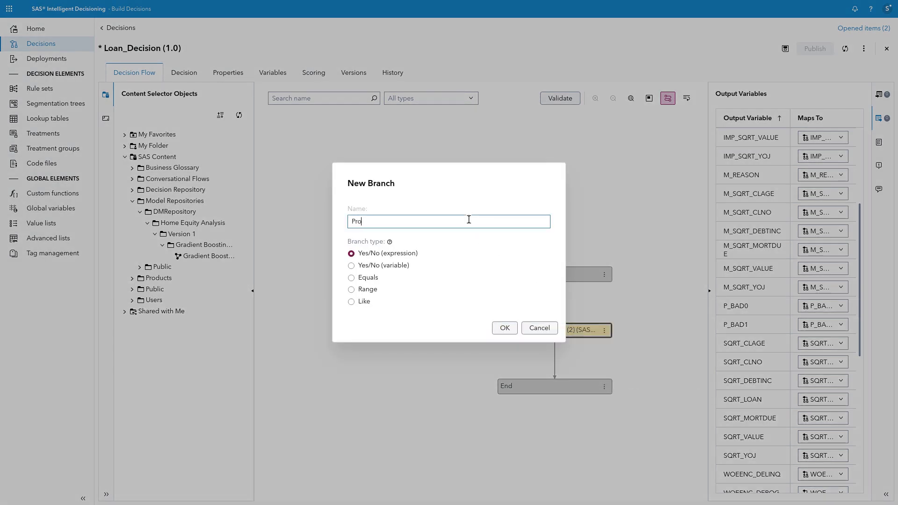
text(ceed with loan evaluation?)
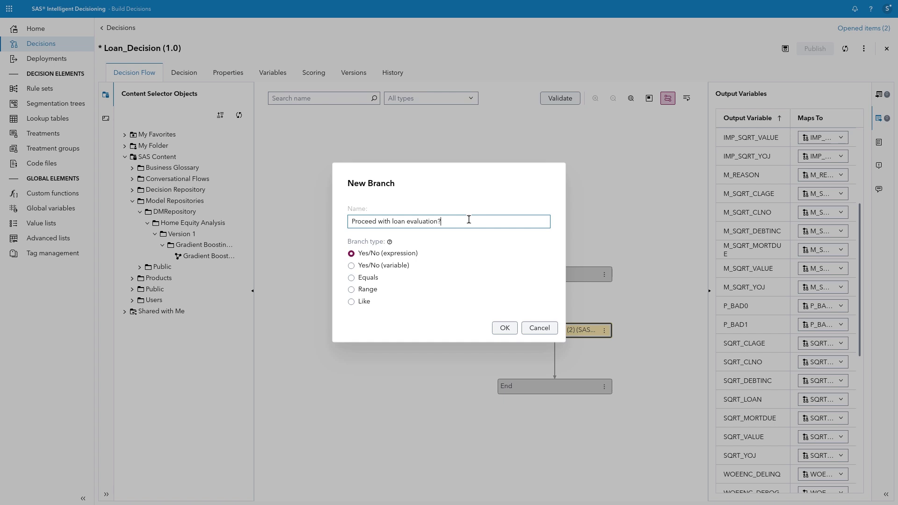
click(506, 330)
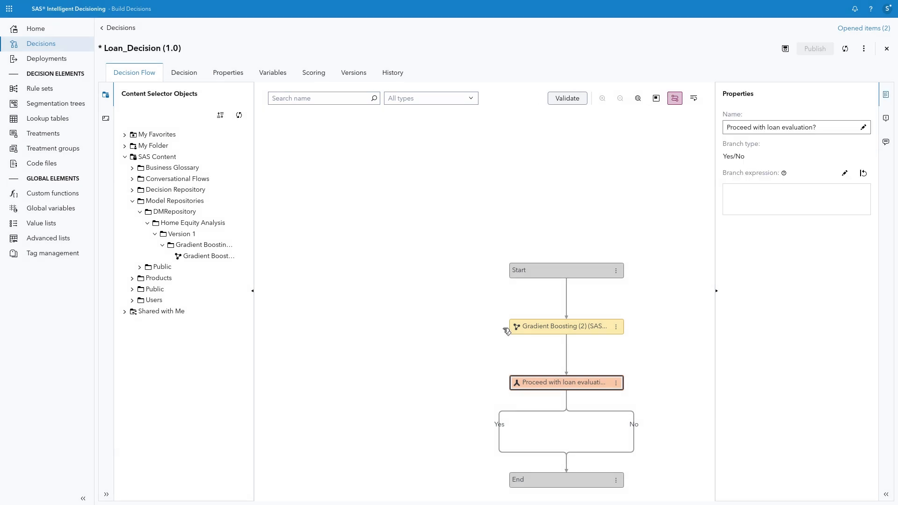
Write the branch condition P_BAD1 < .2, verify its syntax, save it, and collapse the Properties pane
click(852, 173)
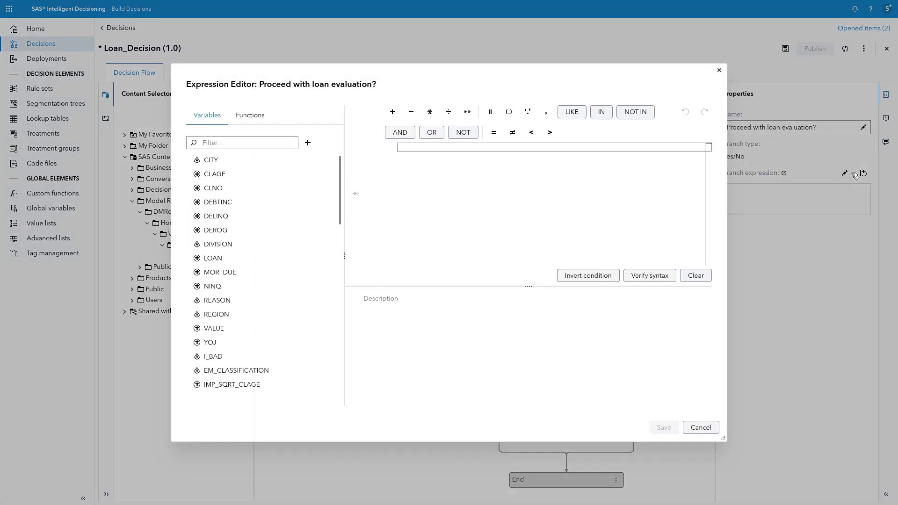
scroll(285, 343, down, 5)
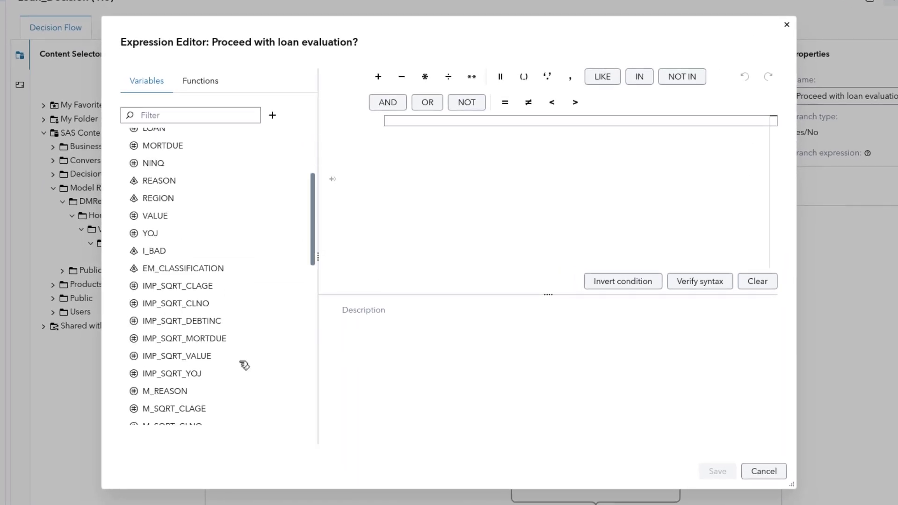
scroll(240, 365, down, 5)
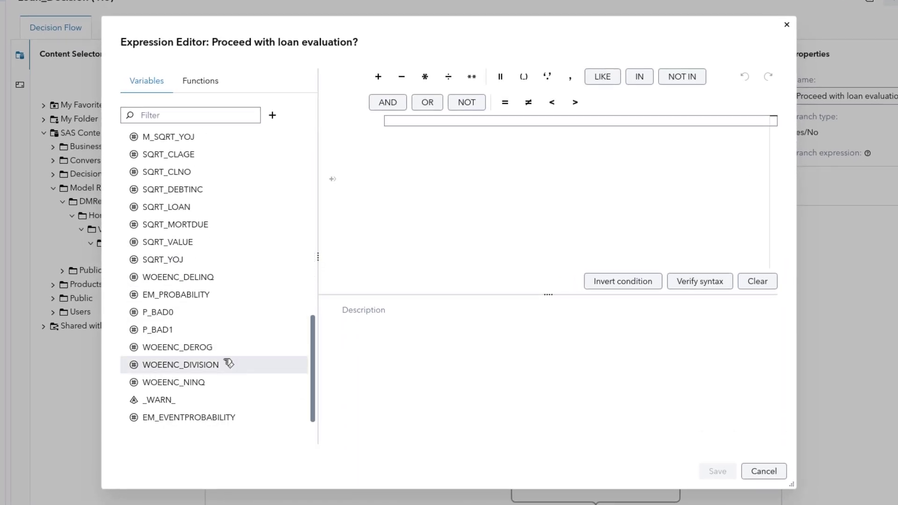
double_click(173, 331)
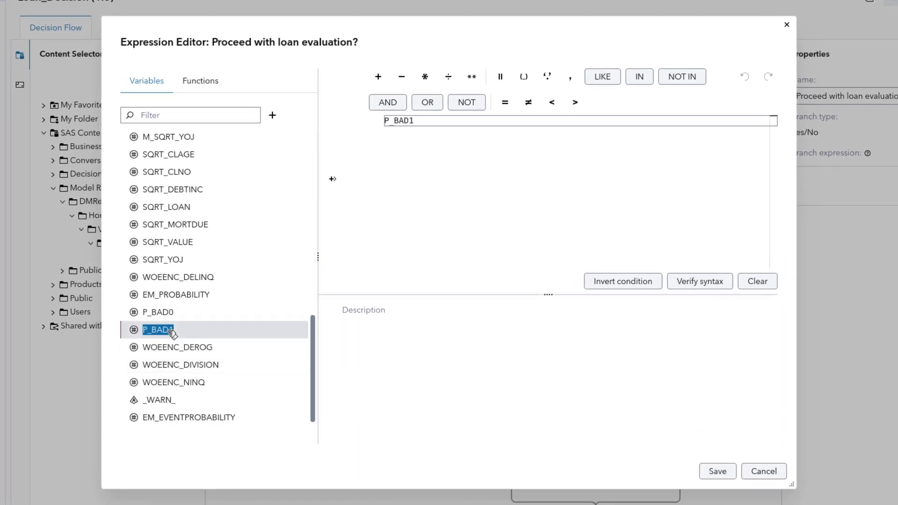
click(436, 124)
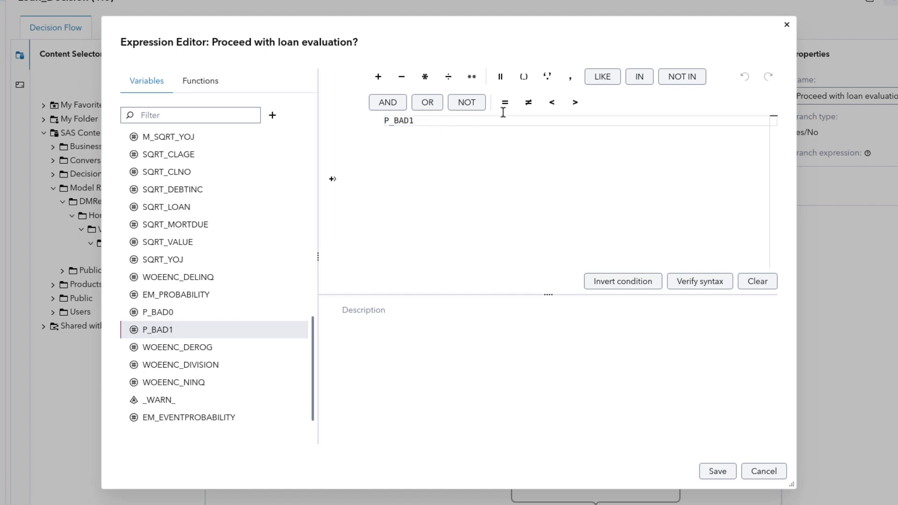
click(564, 105)
text(.2)
click(704, 287)
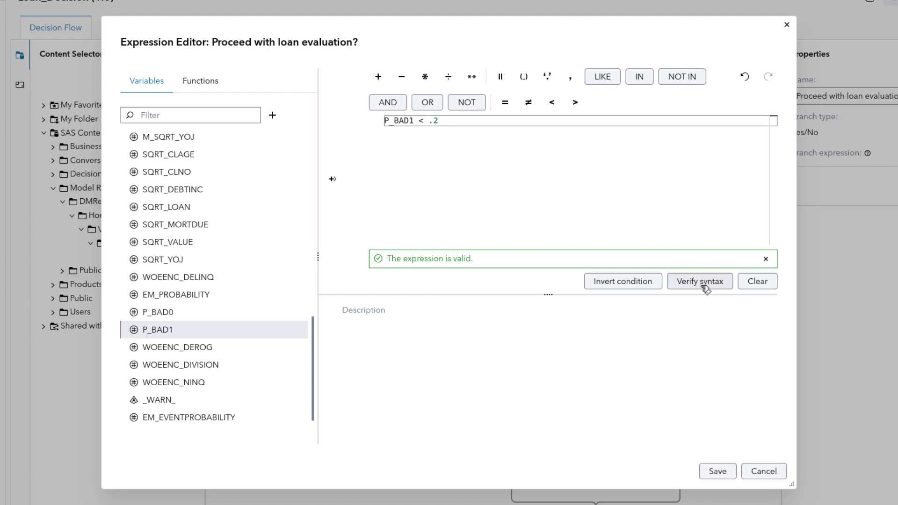
click(717, 471)
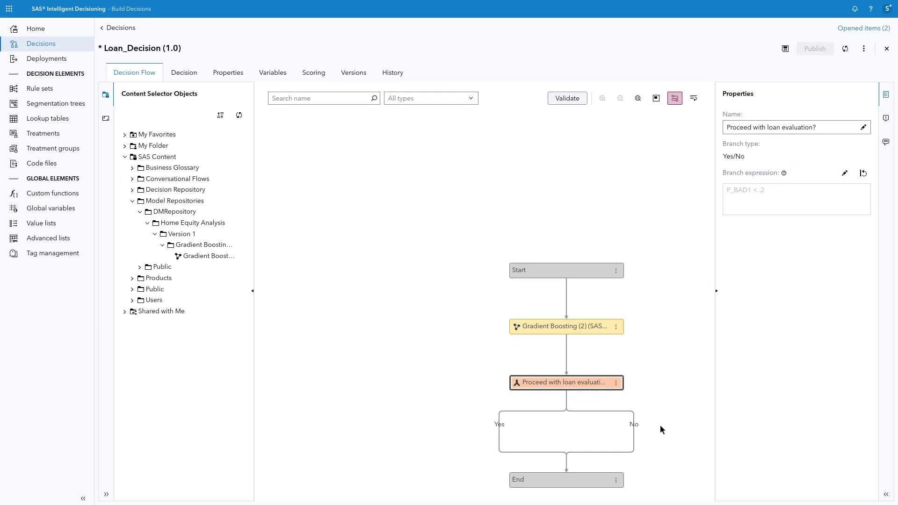
click(716, 292)
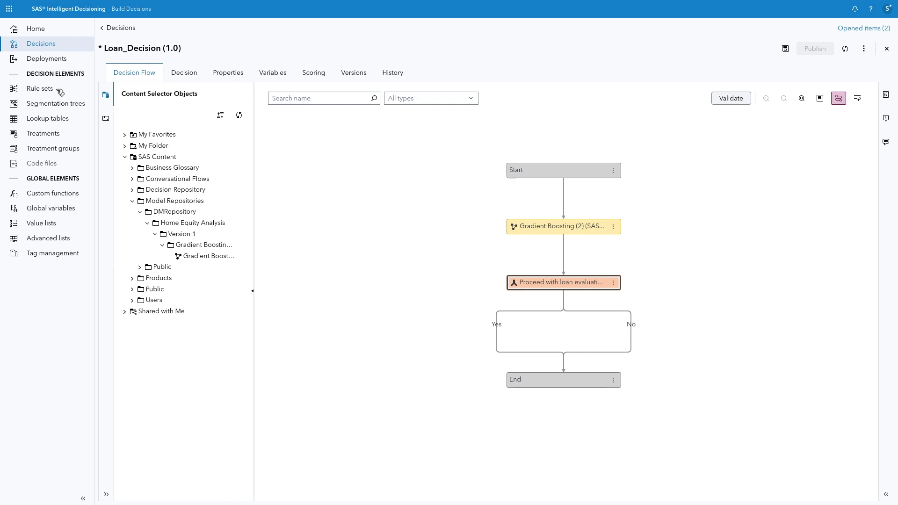
From the Rule sets list, create a new rule set named 'Declined Applications' and save it
click(40, 89)
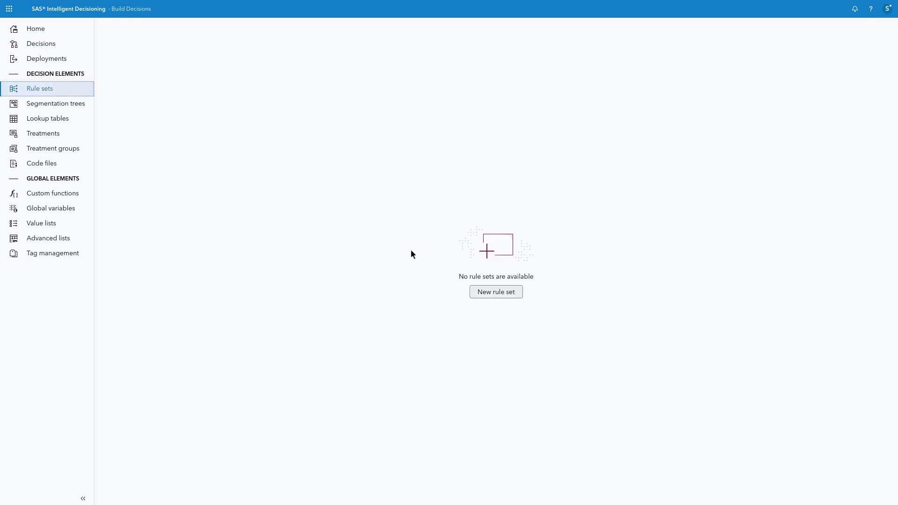
click(481, 291)
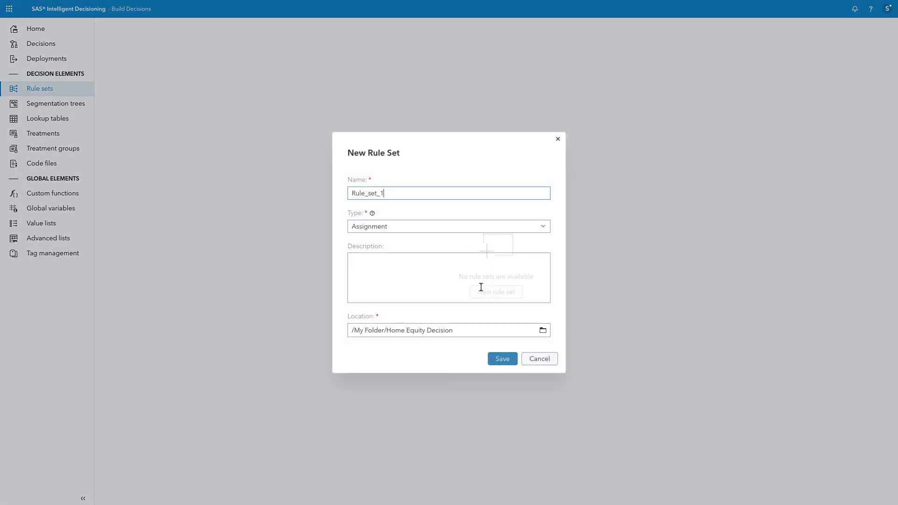
drag(415, 195, 314, 195)
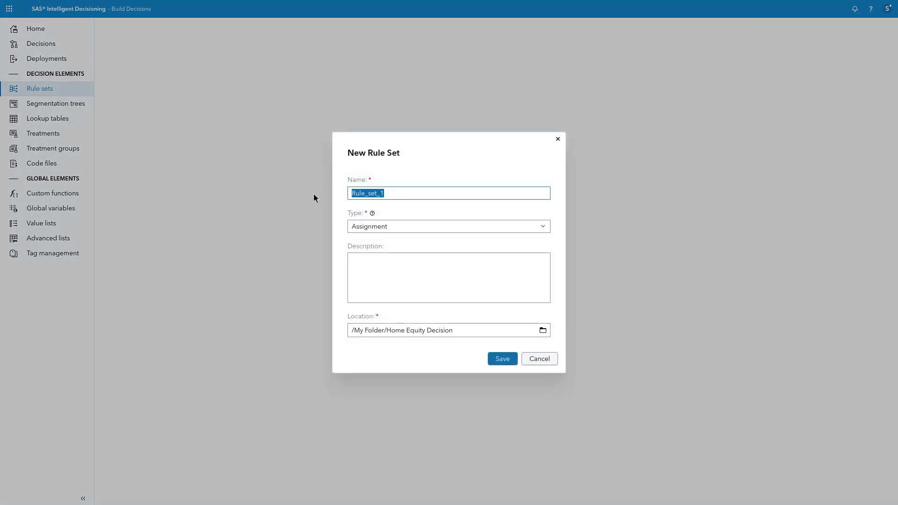
text(Declined Applications)
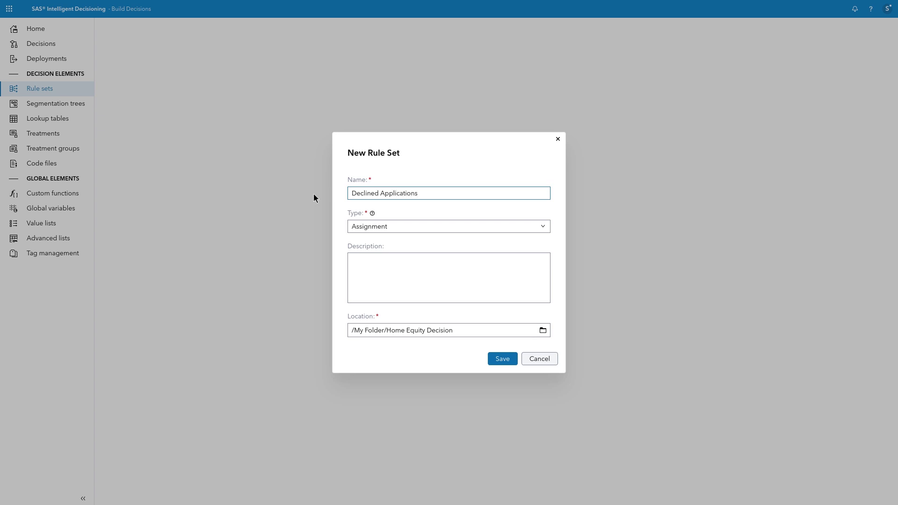
click(500, 358)
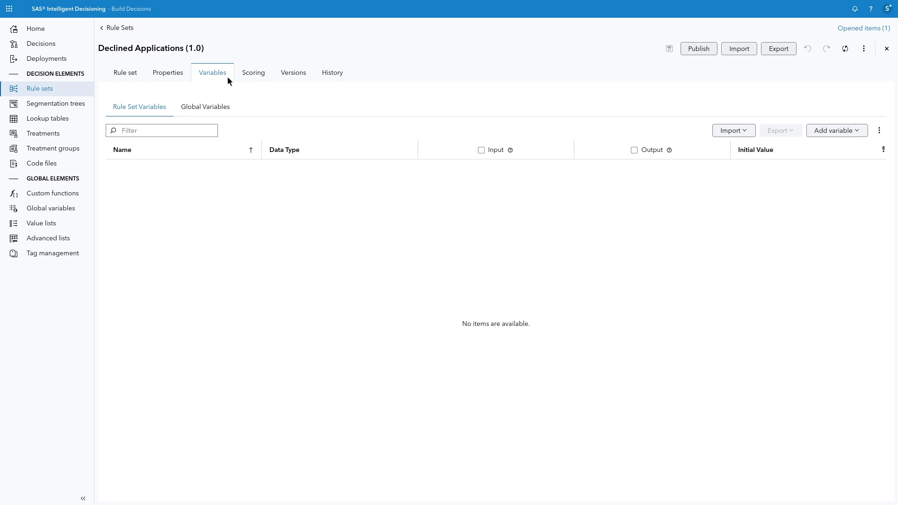
Add a custom variable RESULTFLAG with data type Integer
click(824, 134)
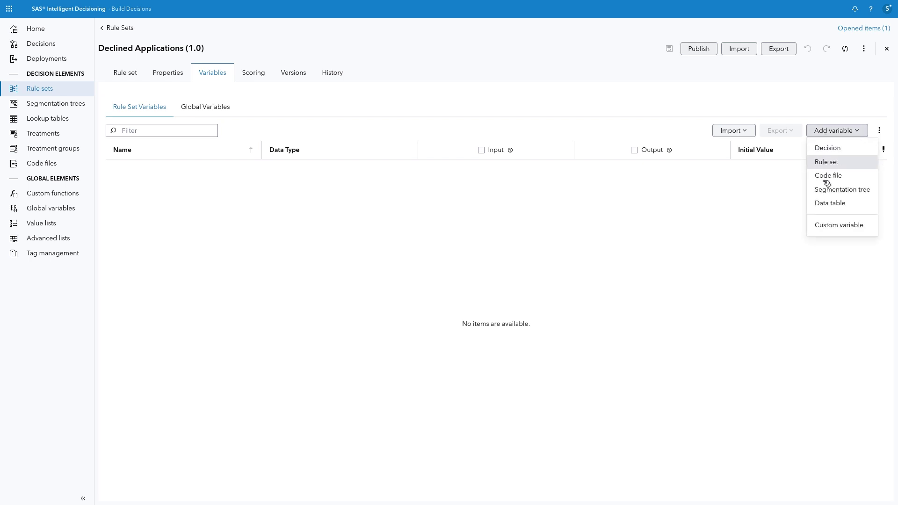
click(839, 225)
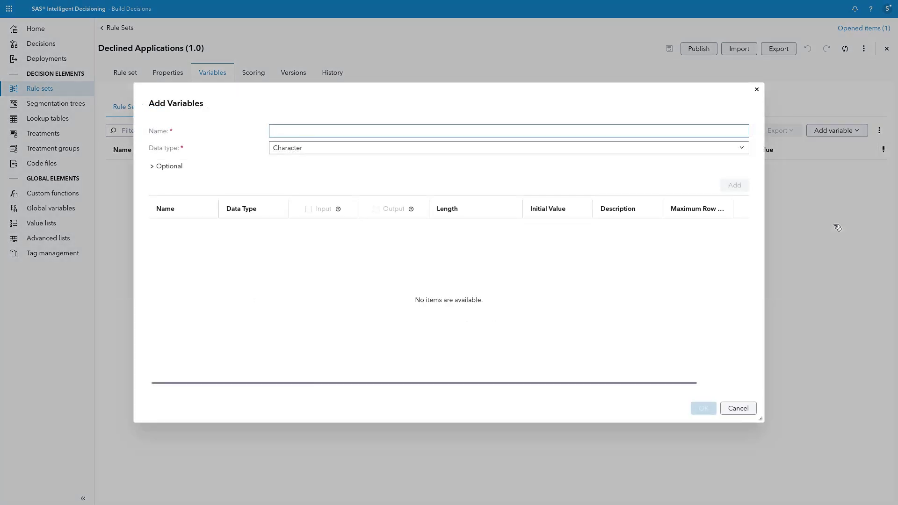
text(RESULTFLAG)
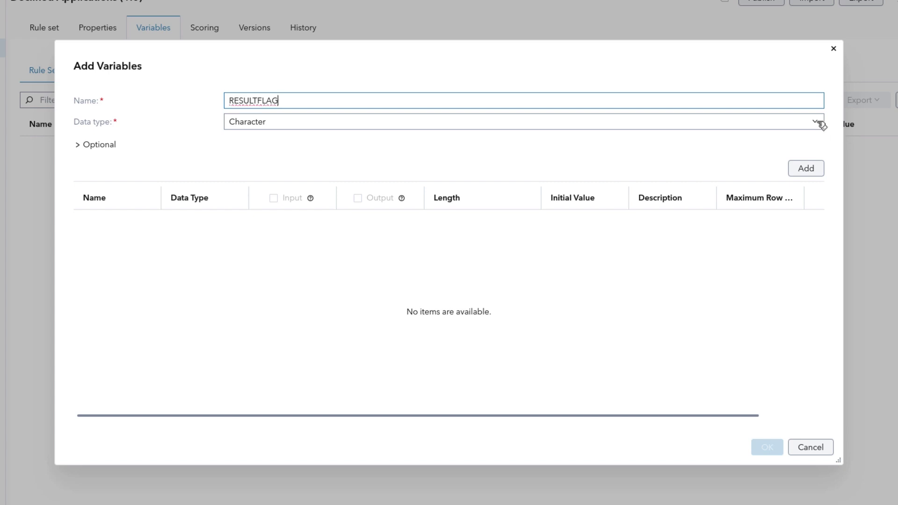
click(819, 123)
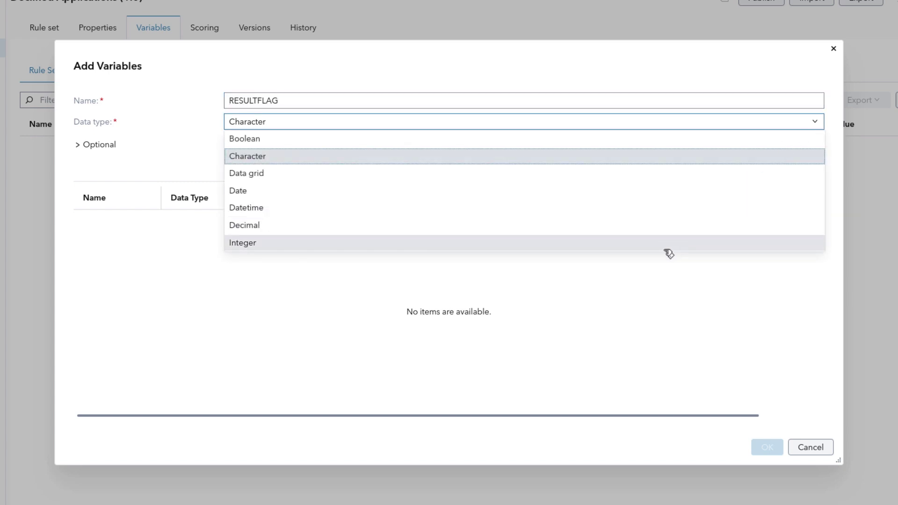
click(667, 248)
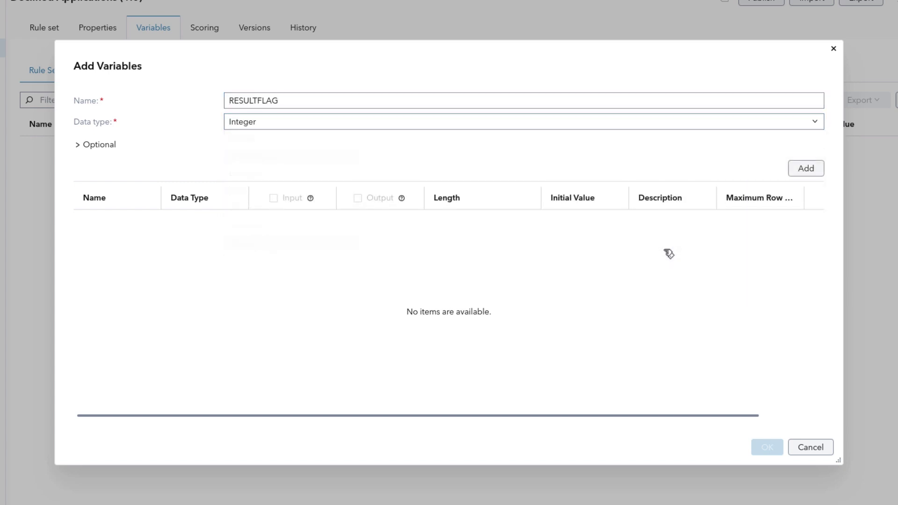
click(806, 169)
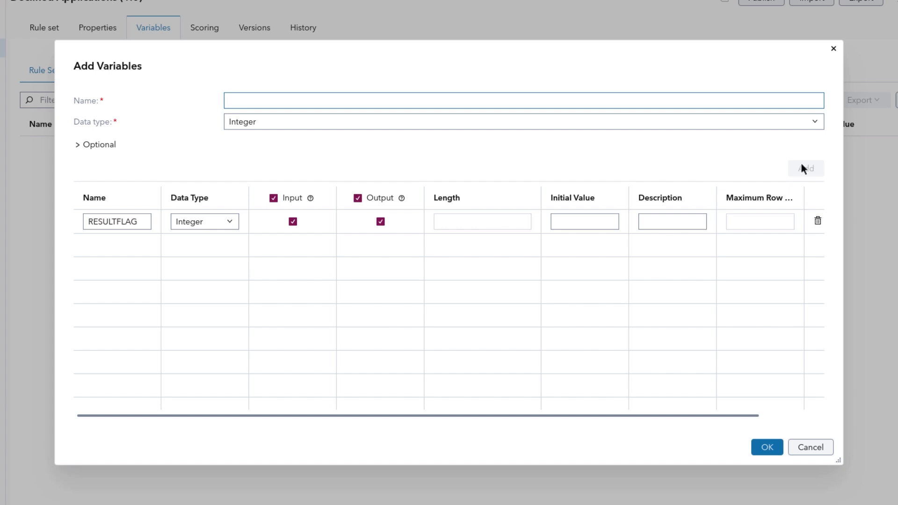
Add RESULTREASON as Character, make both new variables output-only, and confirm
text(RESULTREASON)
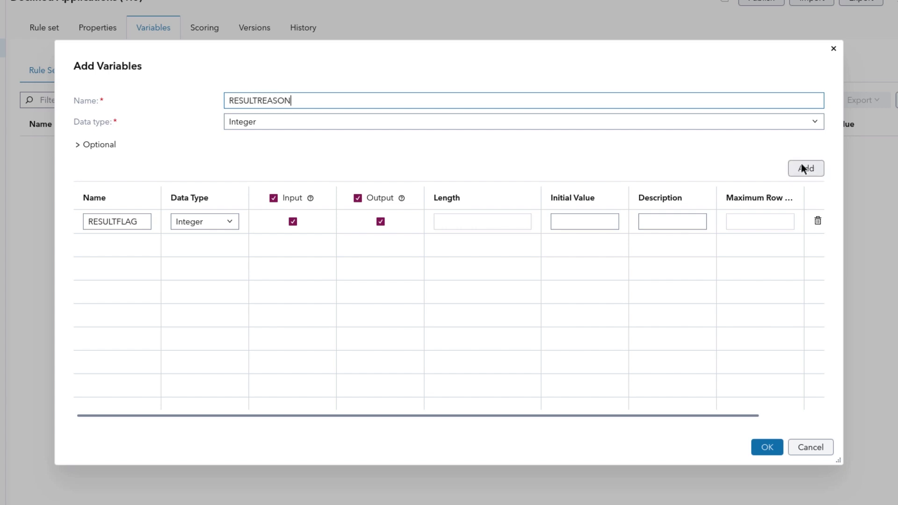
click(786, 124)
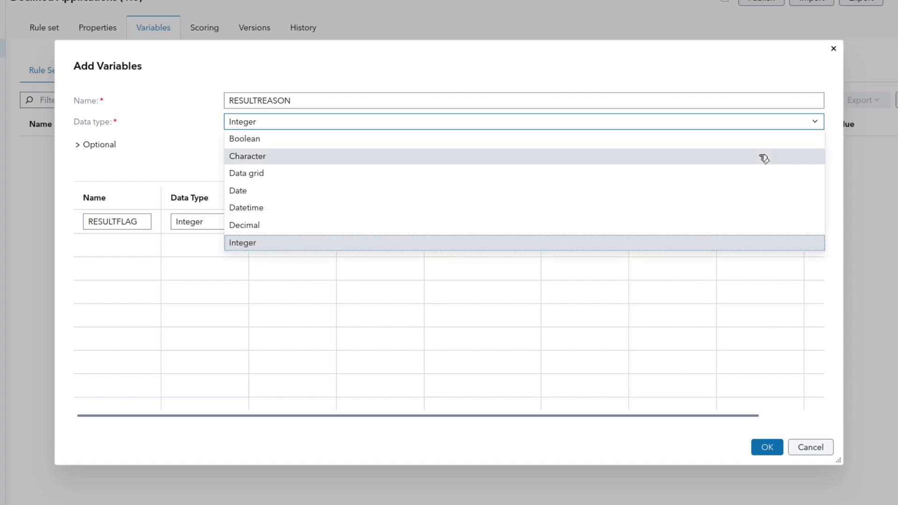
click(764, 159)
click(808, 170)
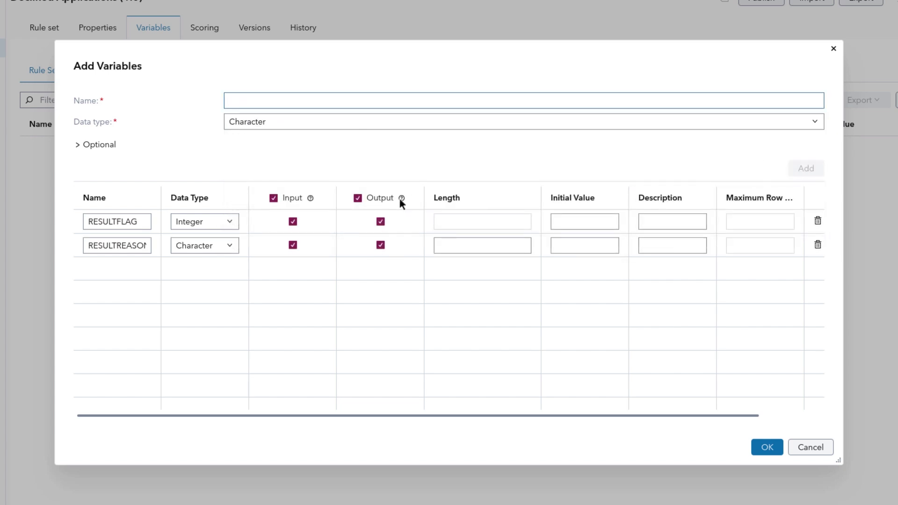
click(275, 198)
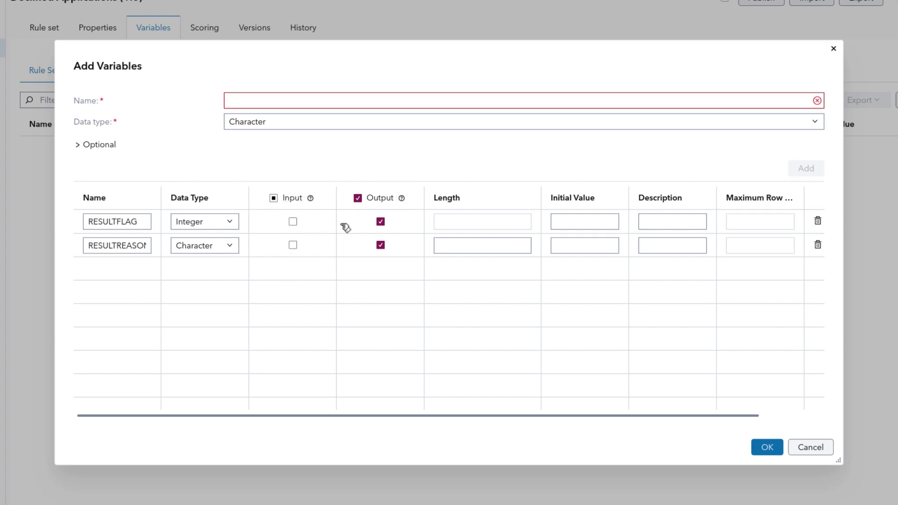
click(765, 449)
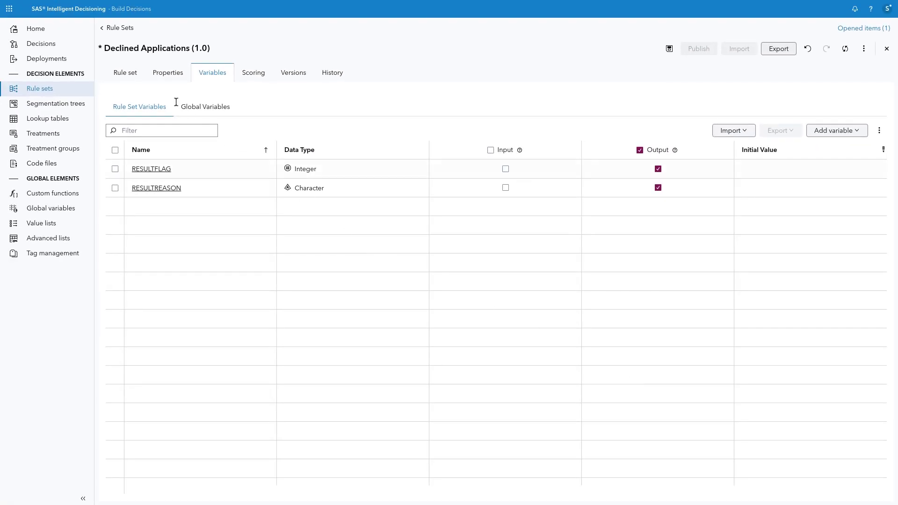
Add an assignment statement setting RESULTFLAG to -1
click(136, 72)
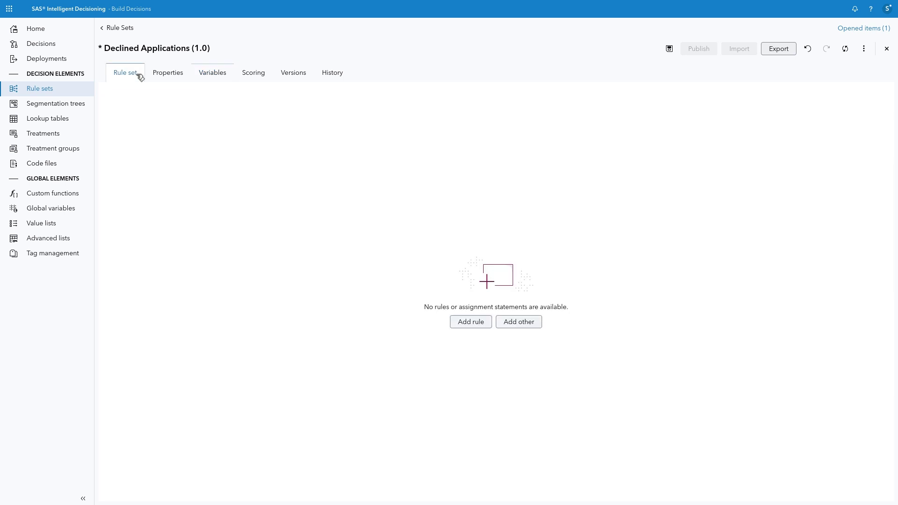
click(514, 321)
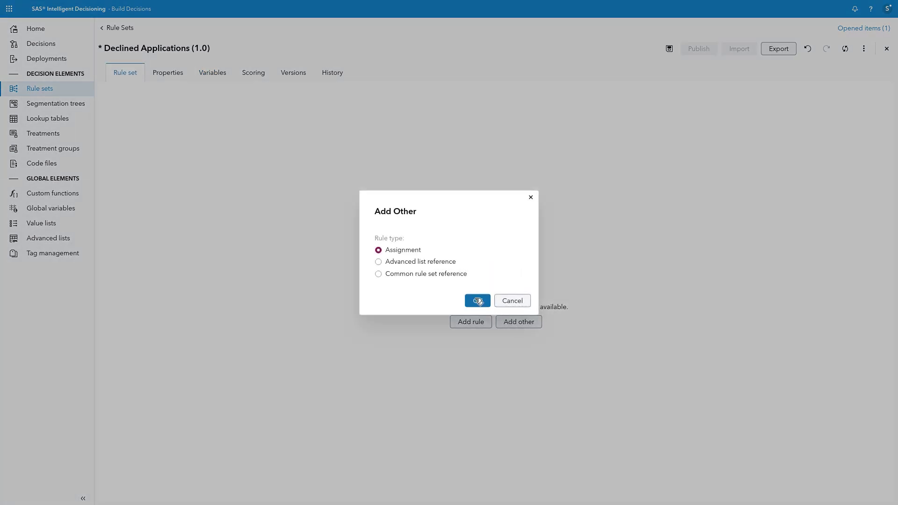
click(478, 301)
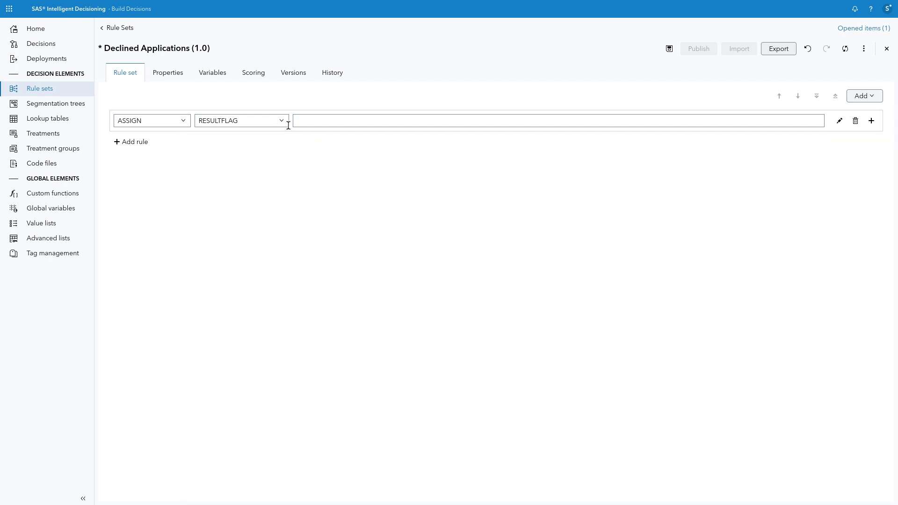
click(312, 122)
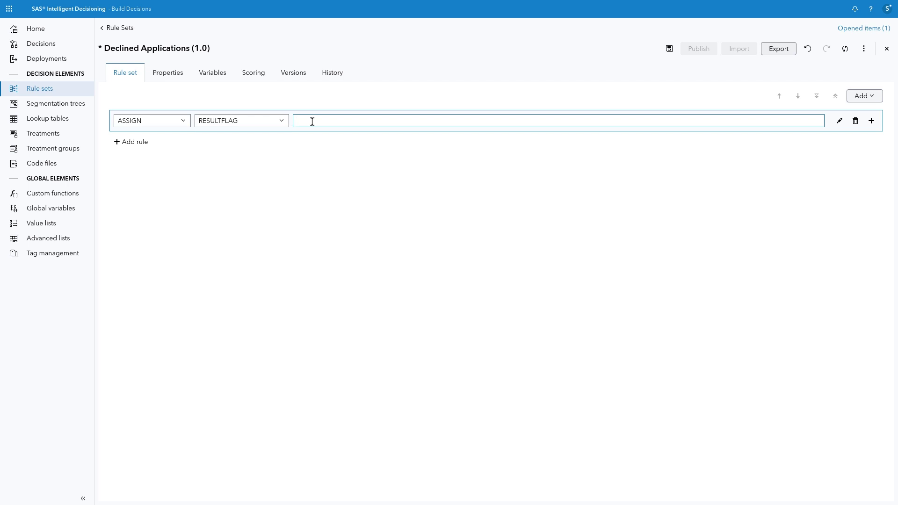
text(-1)
Add a second assignment giving RESULTREASON the pasted loan-default-risk decline message, then save
click(871, 121)
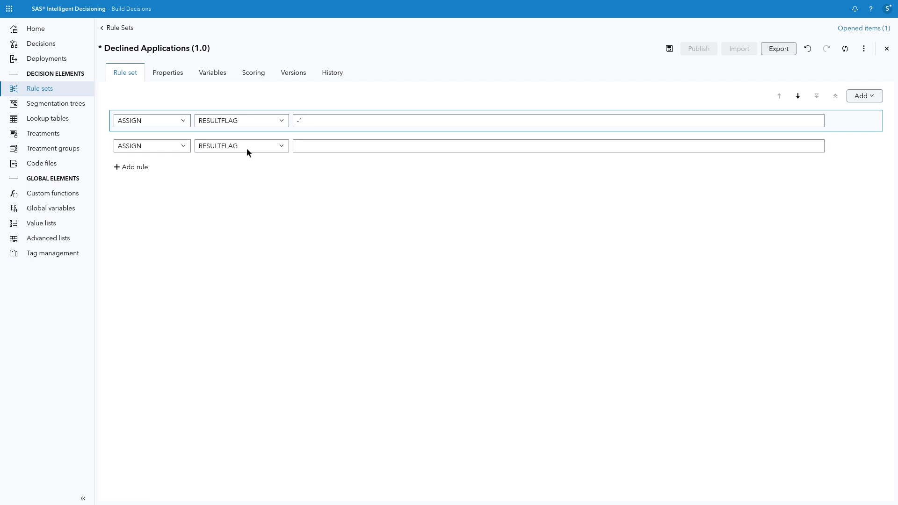
click(246, 148)
click(282, 147)
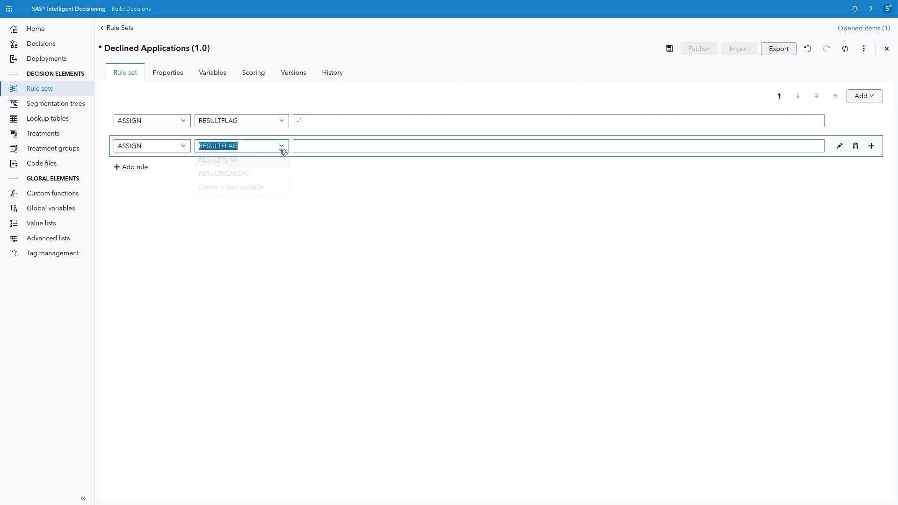
click(274, 170)
click(320, 145)
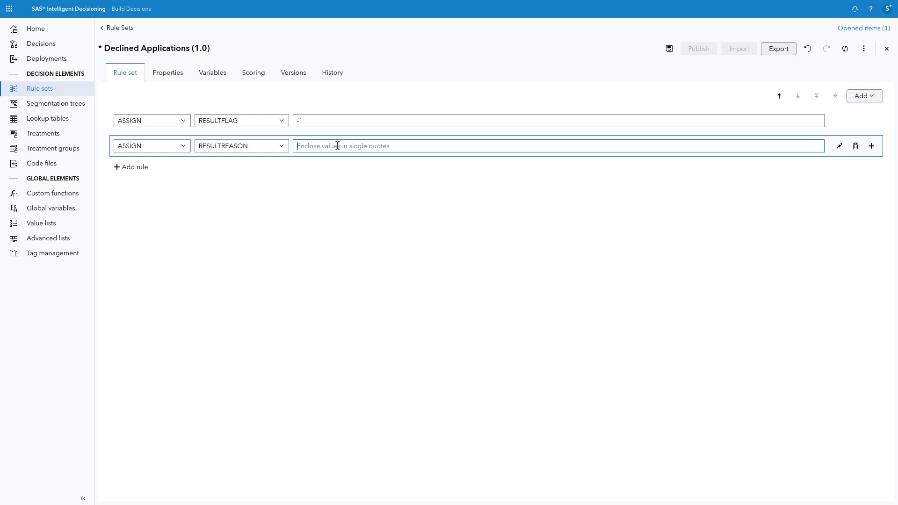
text('The predicted risk of loan default is too high to be considered for a home equity loan.')
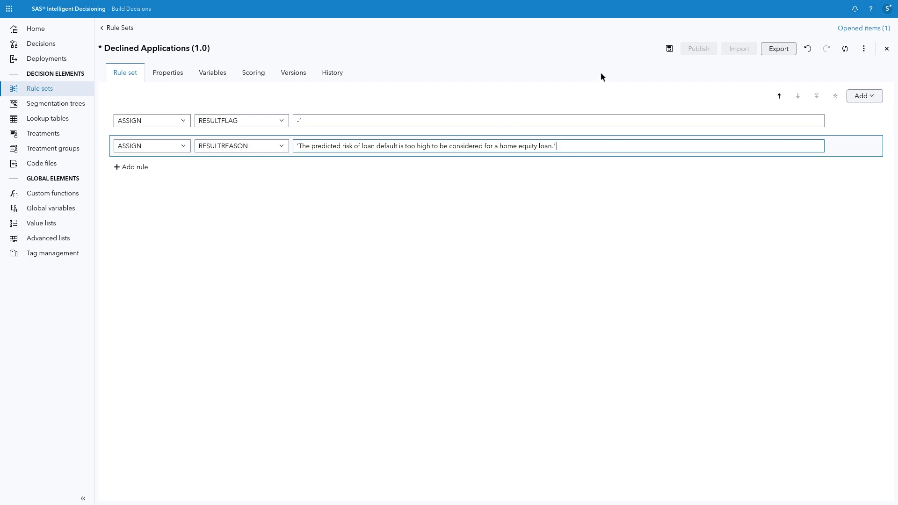
click(669, 50)
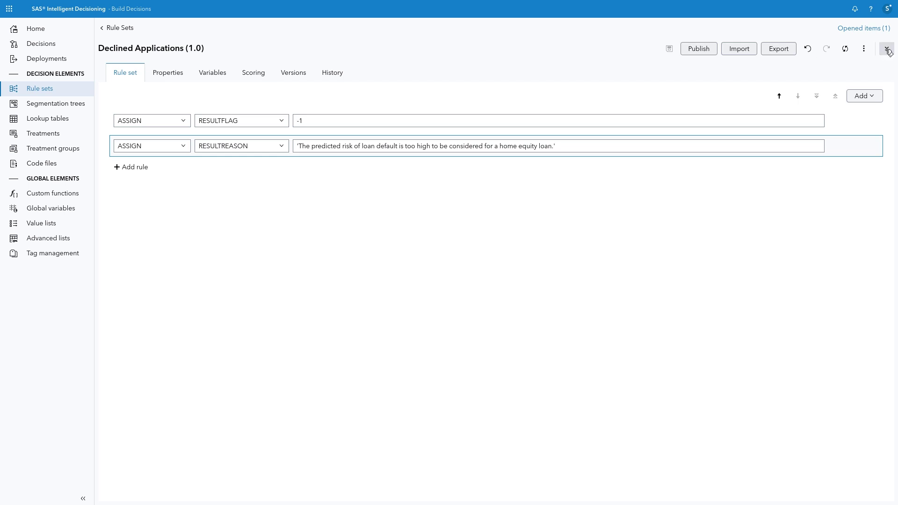
Close Declined Applications, create and save a rule set named 'Check Debt to Income', and choose Data table variables
click(887, 50)
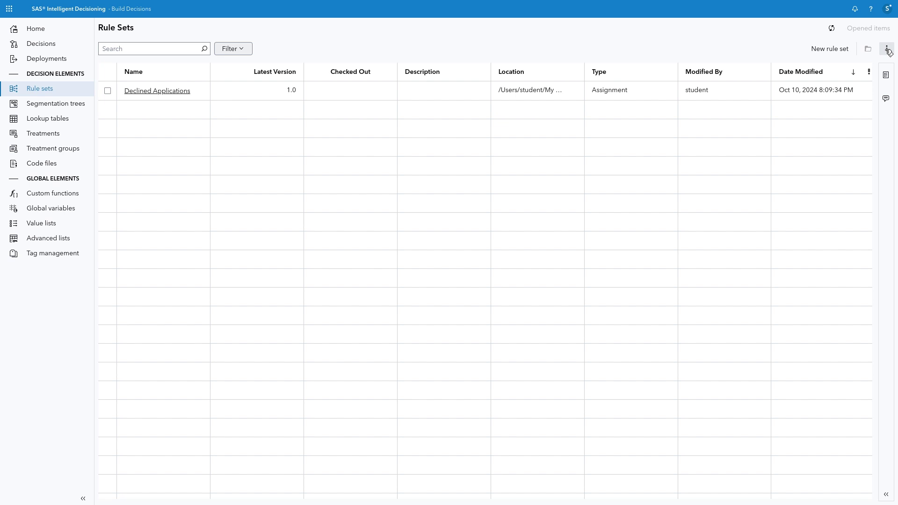
click(830, 49)
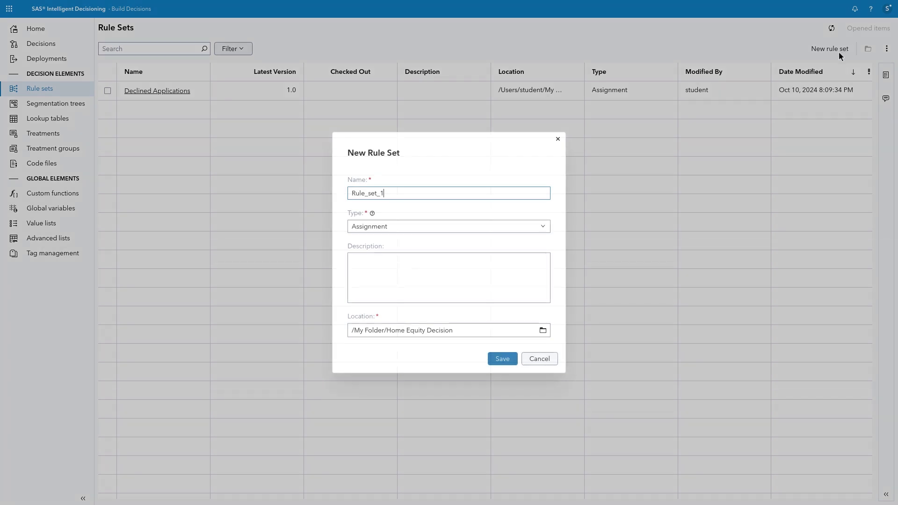
drag(441, 193, 327, 186)
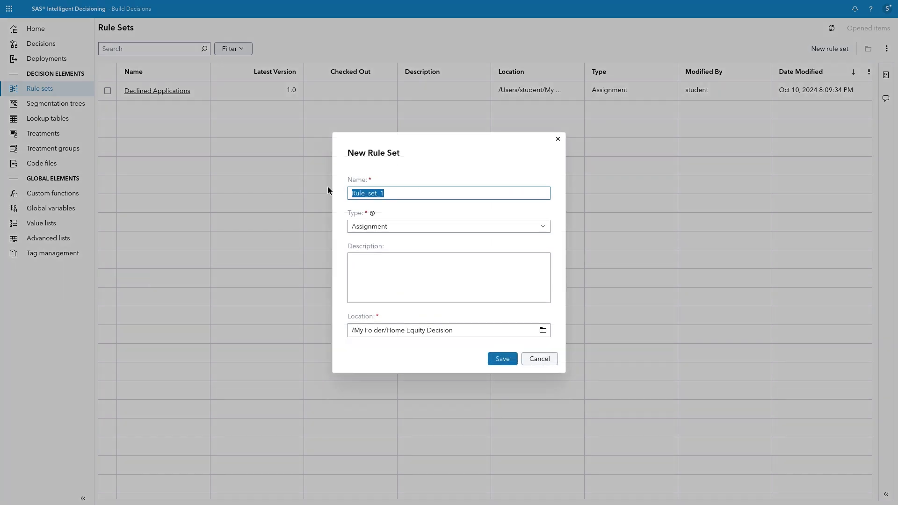
text(Check Debt to Income)
click(504, 359)
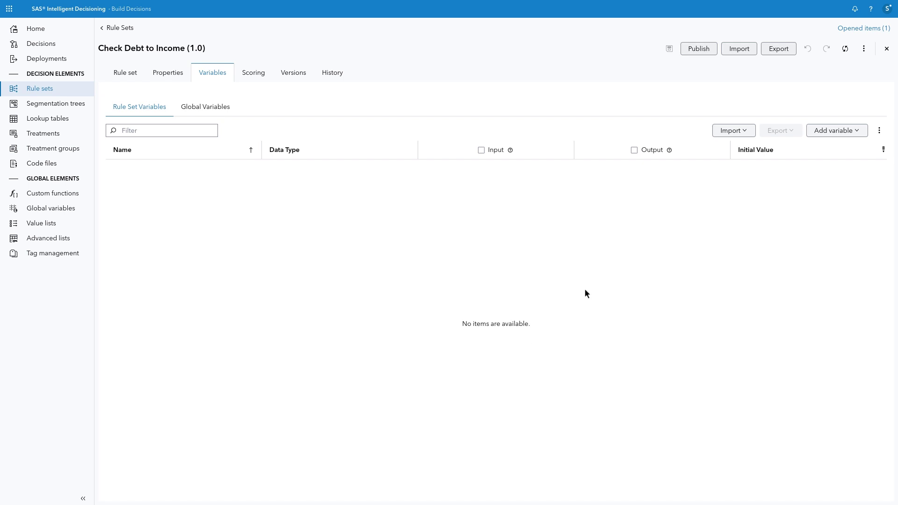
click(823, 131)
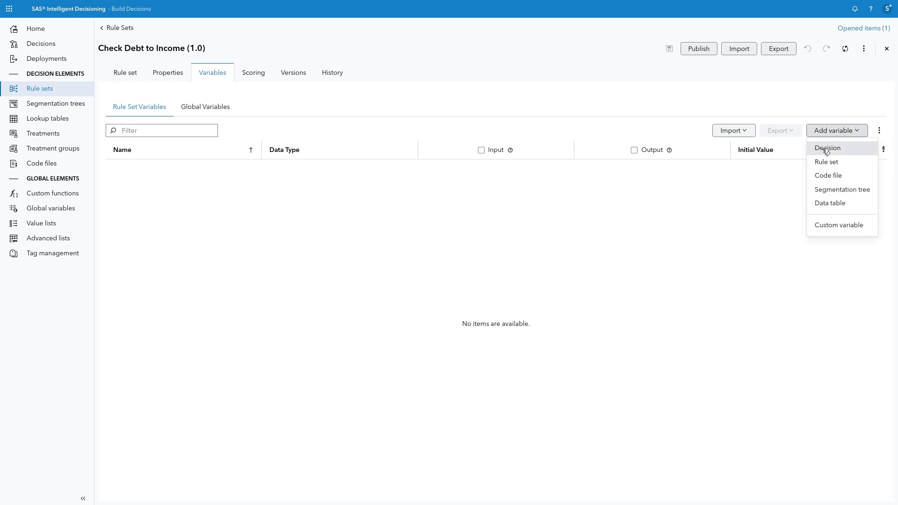
click(832, 202)
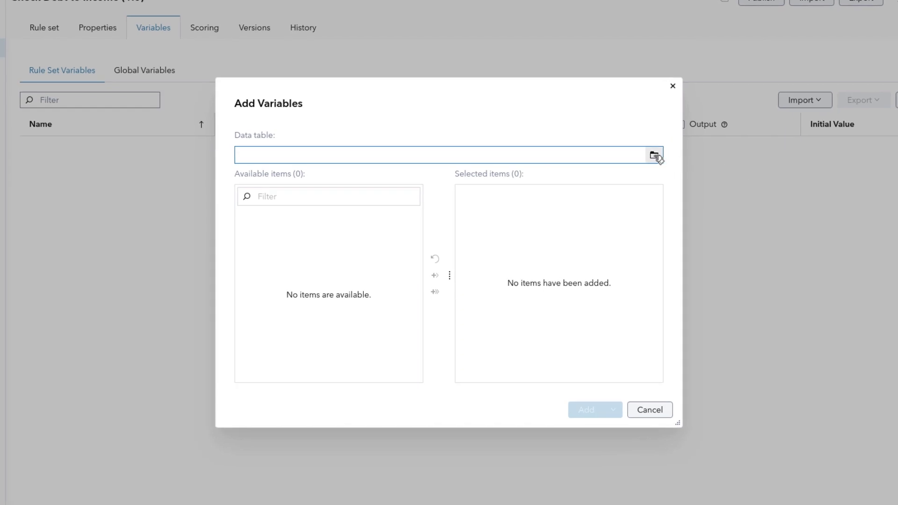
Pick the HOME_EQUITY table and add its DEBTINC column to the rule set's variables
click(655, 156)
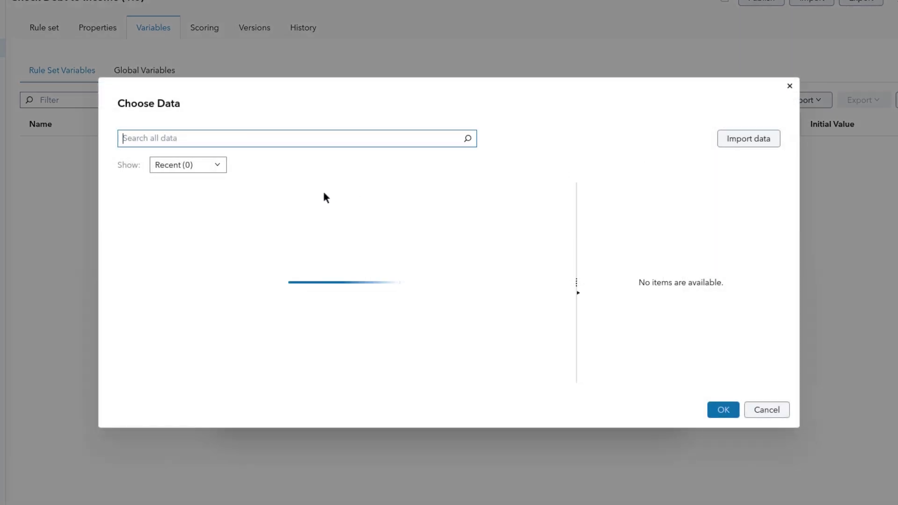
click(214, 220)
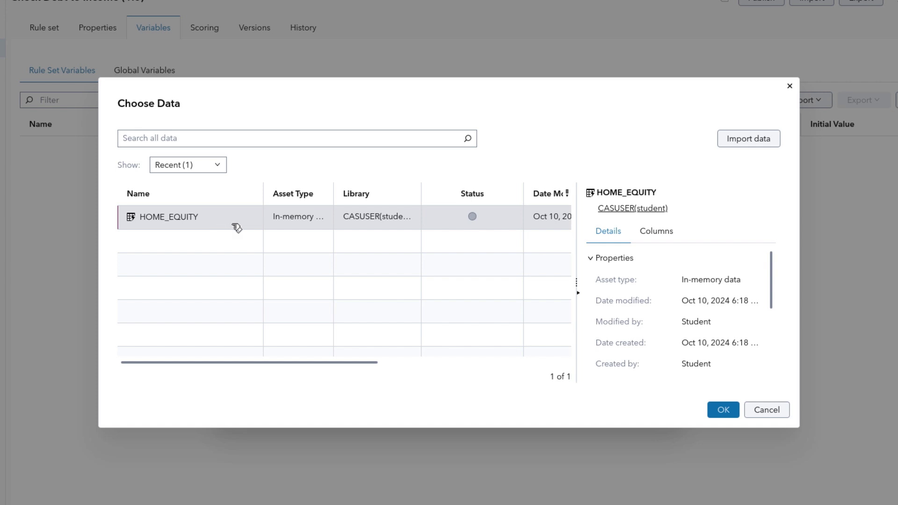
click(723, 410)
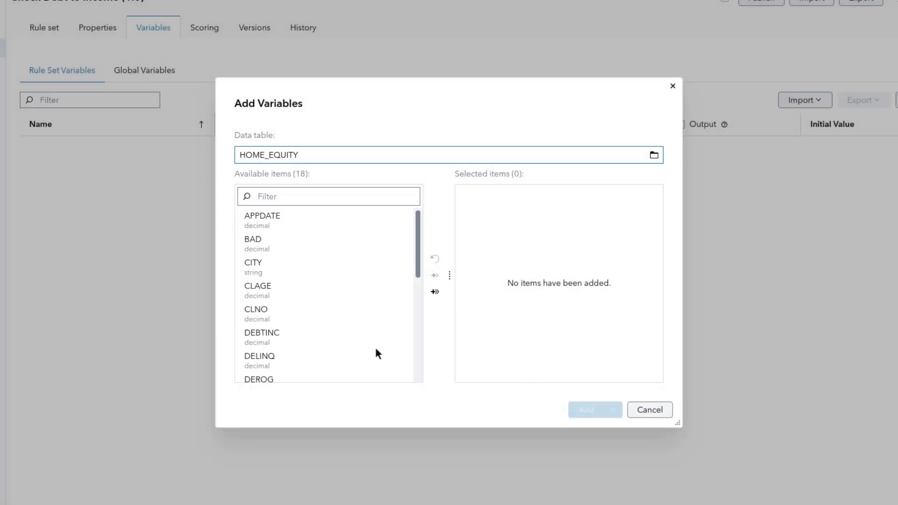
click(309, 339)
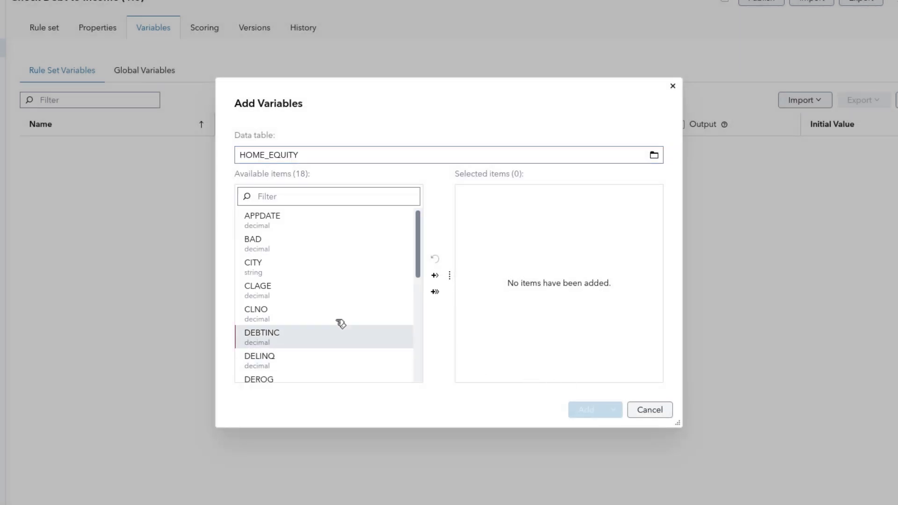
click(437, 276)
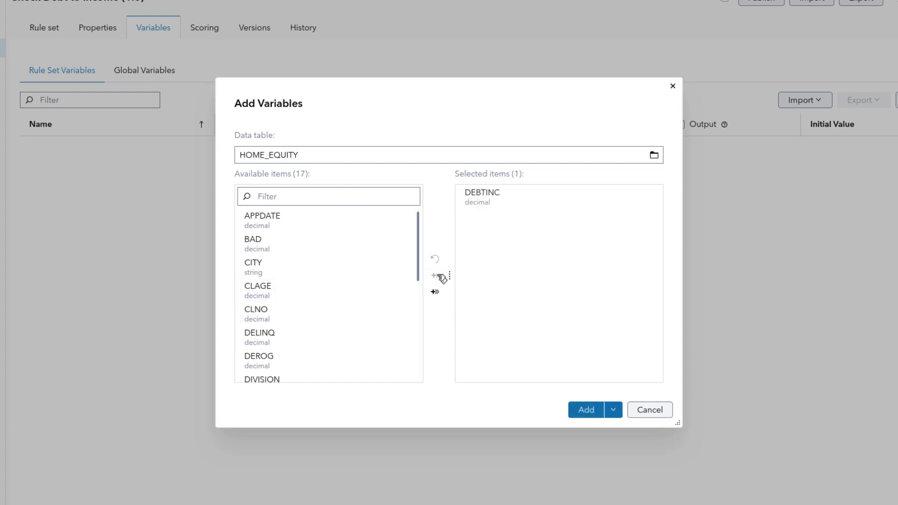
click(584, 411)
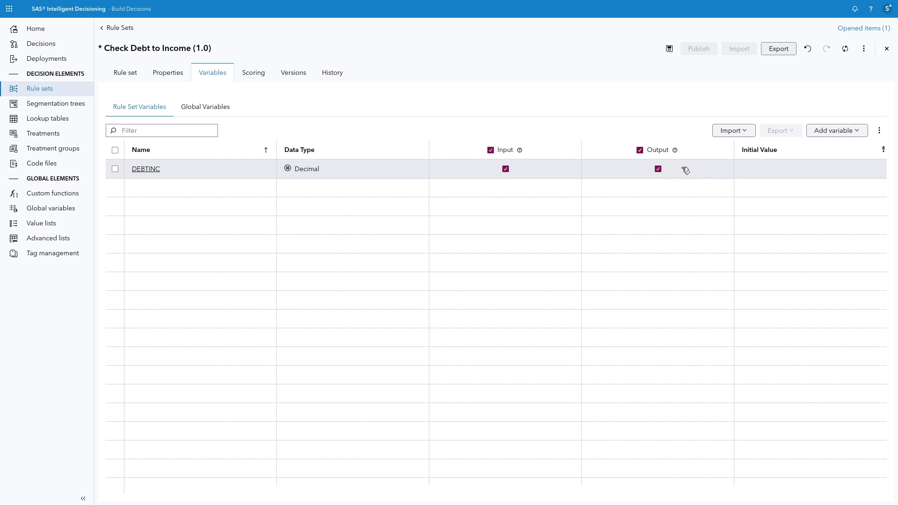
click(834, 132)
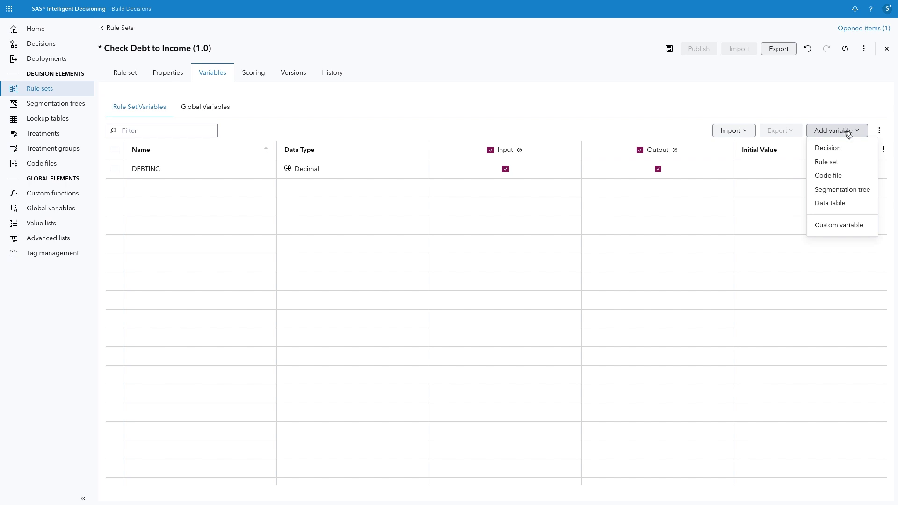
Import RESULTFLAG and RESULTREASON from the Declined Applications rule set in My Folder/Home Equity Decision
click(852, 165)
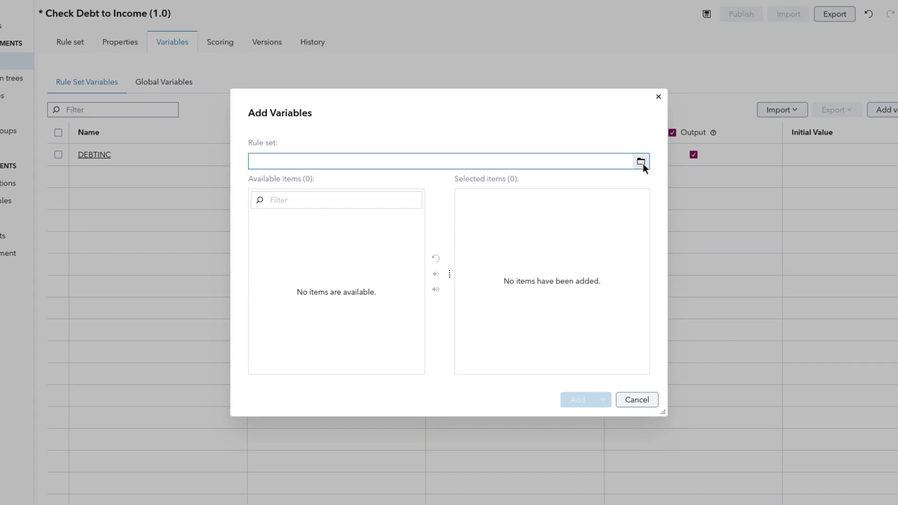
click(613, 174)
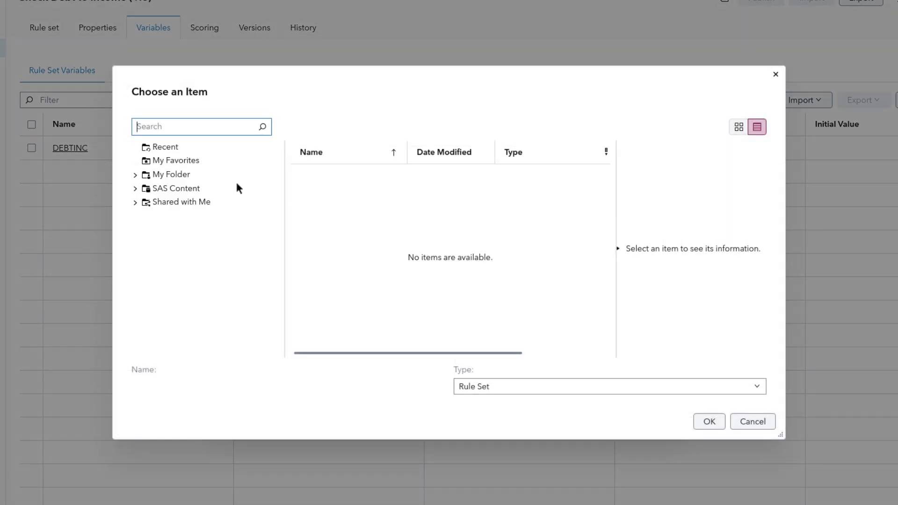
click(136, 175)
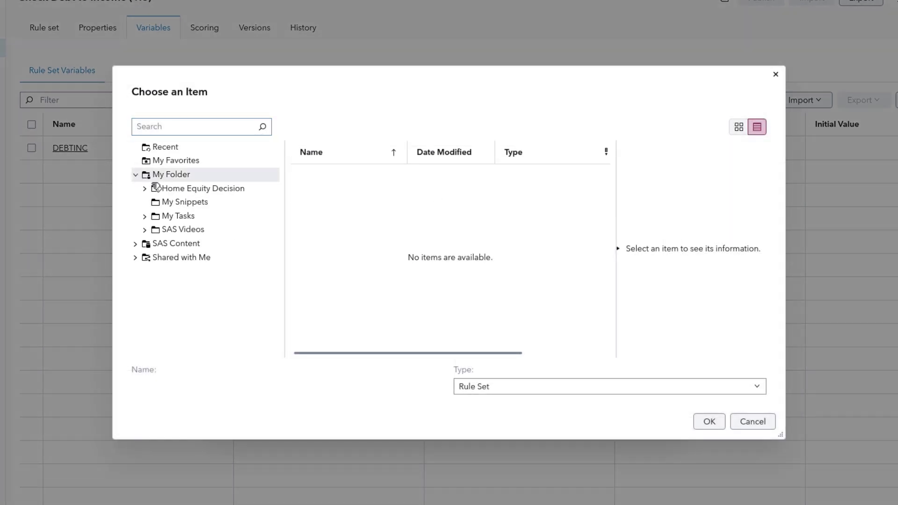
click(201, 201)
click(220, 189)
click(332, 206)
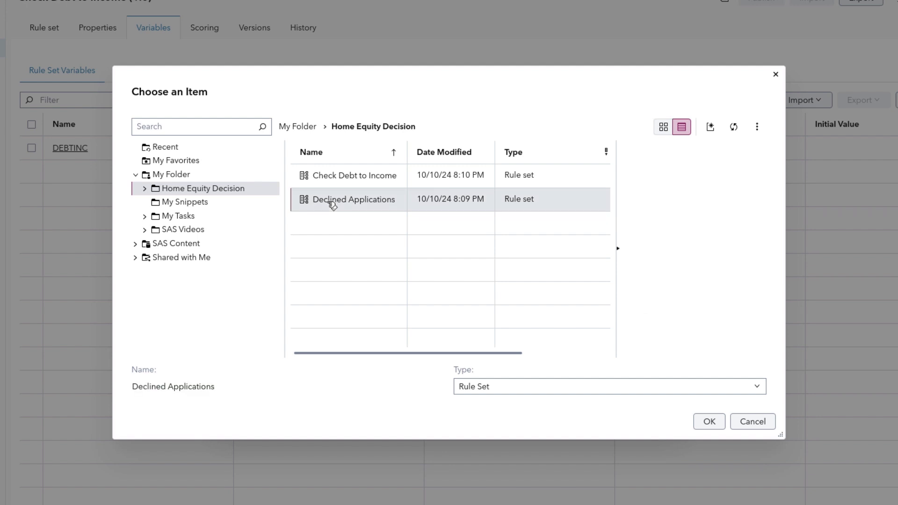
click(710, 423)
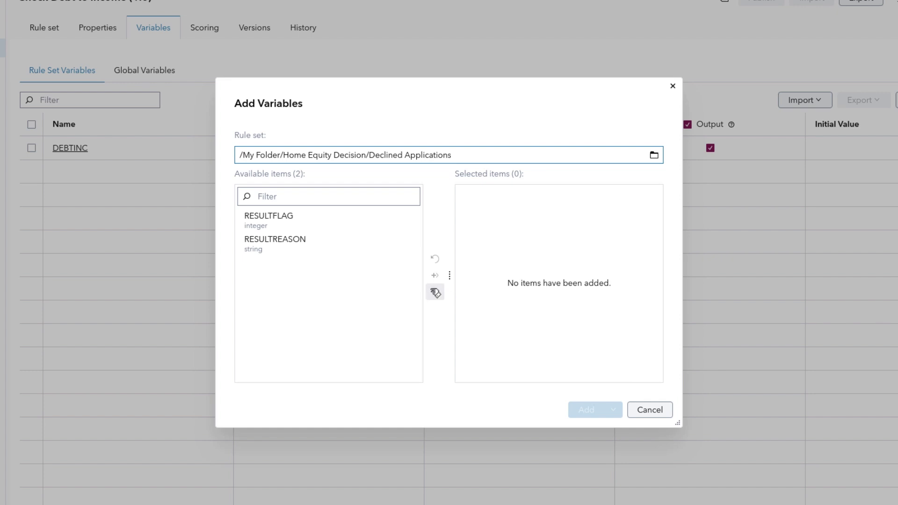
click(435, 291)
click(587, 409)
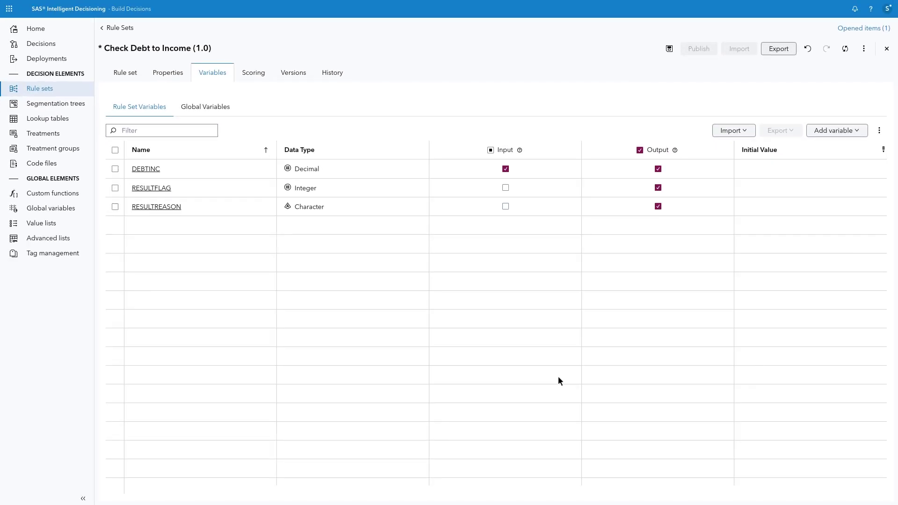
Add a rule: IF DEBTINC > 40 THEN assign RESULTFLAG -1
click(134, 75)
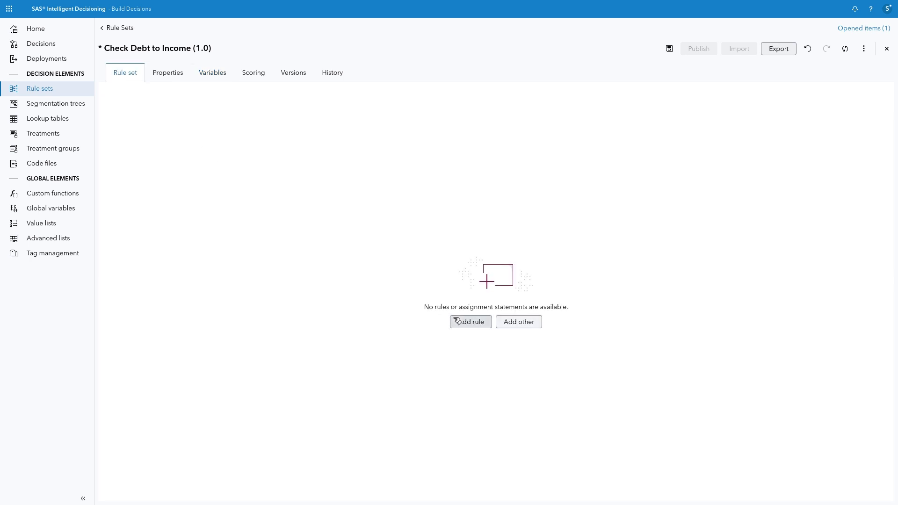
click(470, 322)
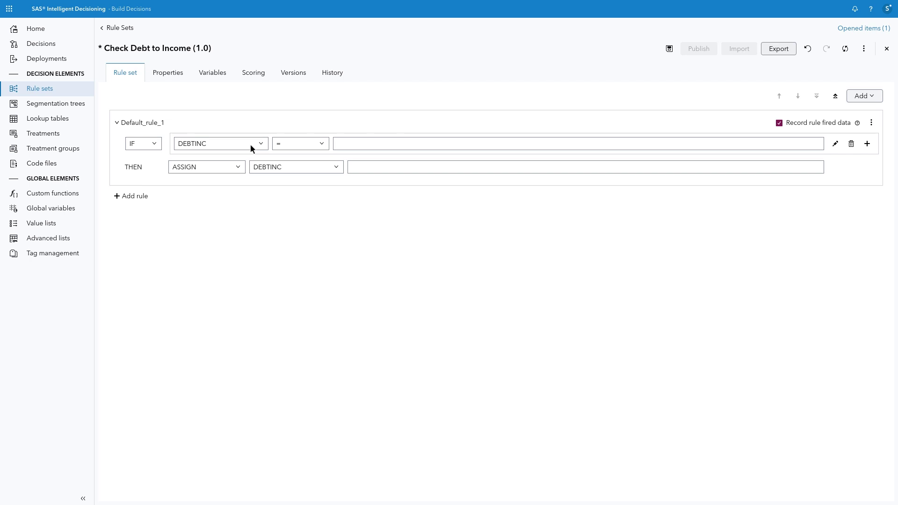
click(322, 147)
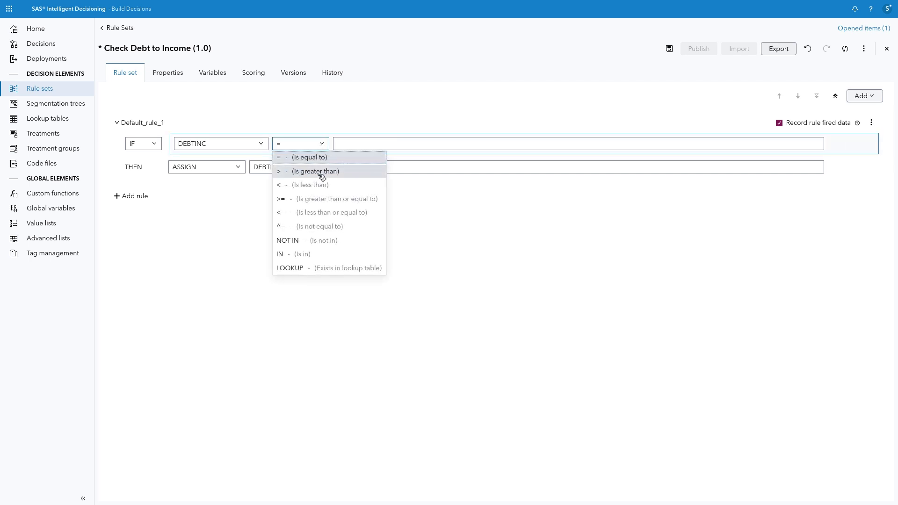
click(321, 172)
click(351, 142)
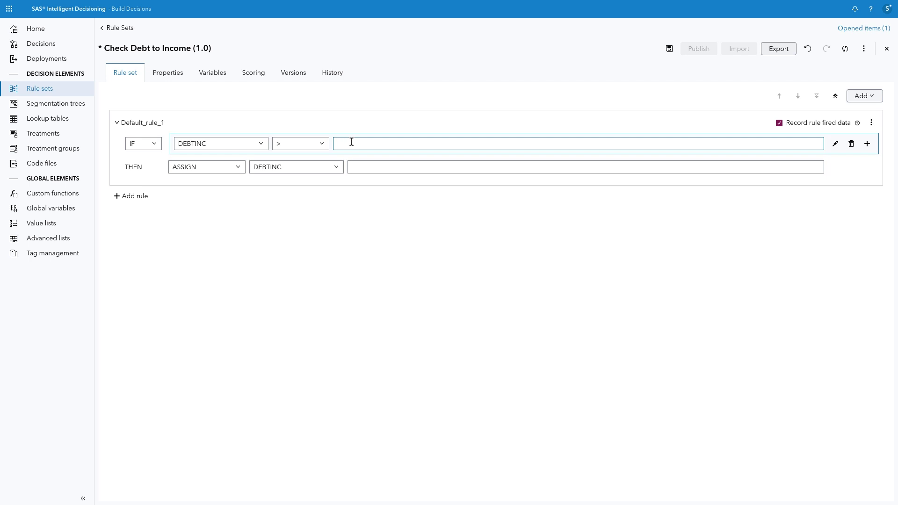
text(40)
click(339, 169)
click(333, 195)
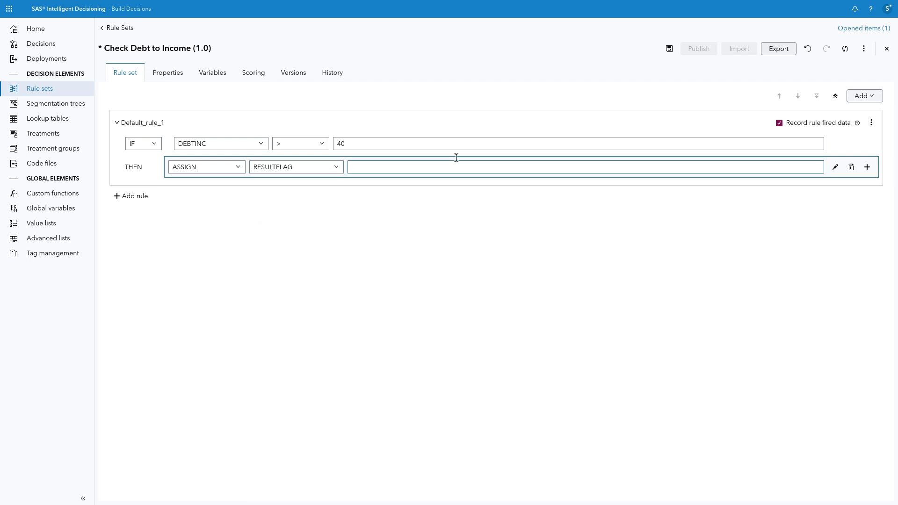
text(-1)
Add a second action assigning RESULTREASON the pasted debt-too-high decline message
click(867, 167)
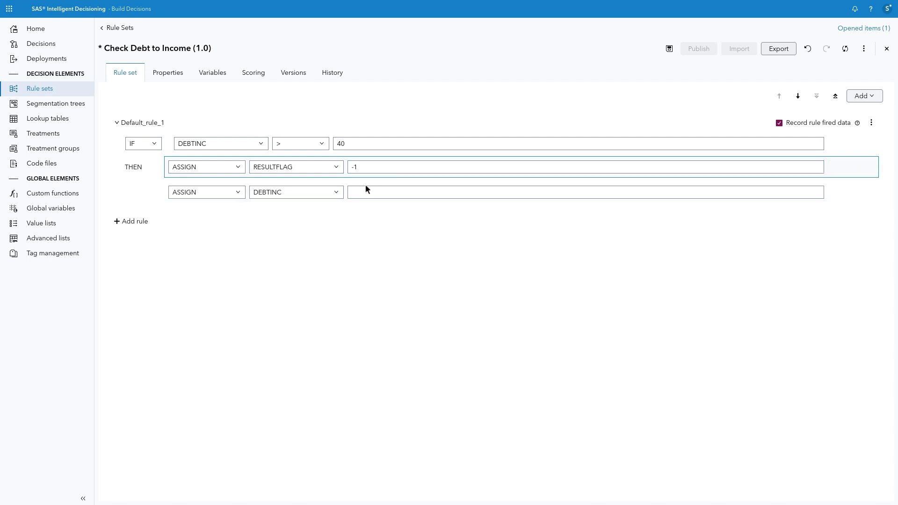
click(331, 192)
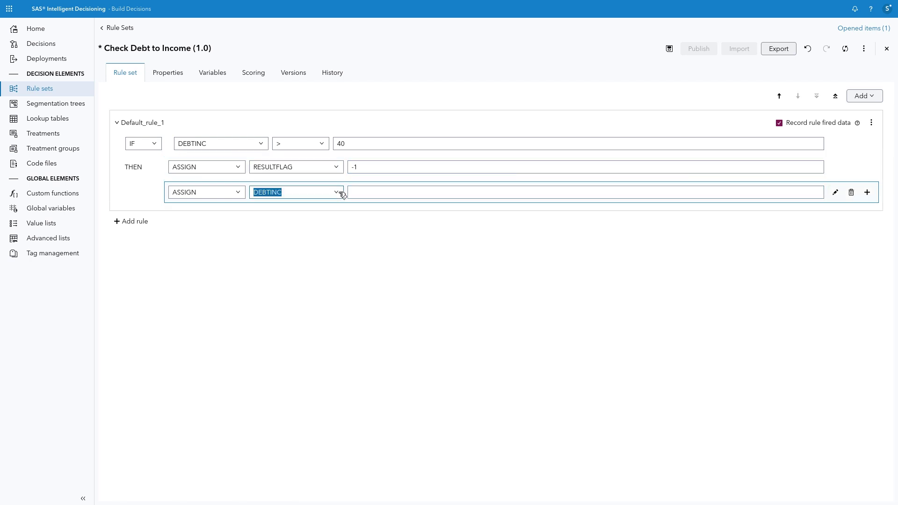
click(342, 193)
click(313, 232)
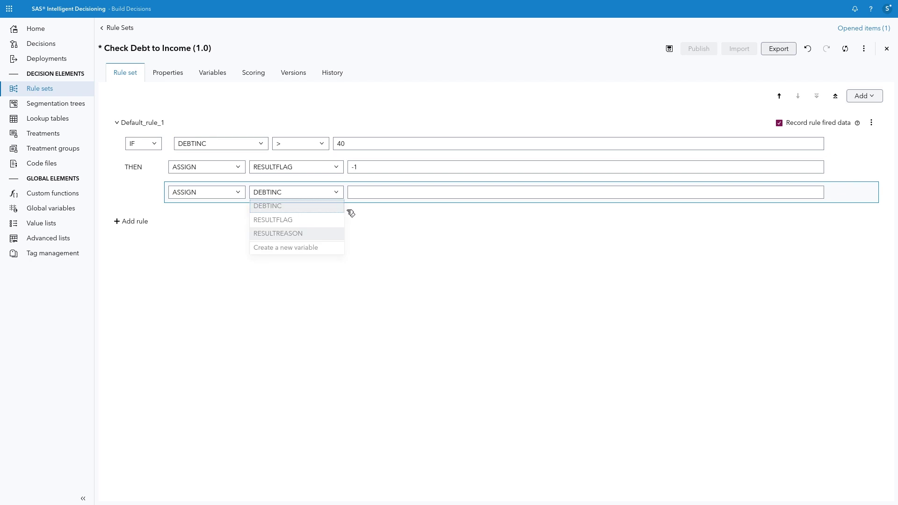
click(375, 191)
text('Your debt to income ratio is too high to be considered for a home equity loan.')
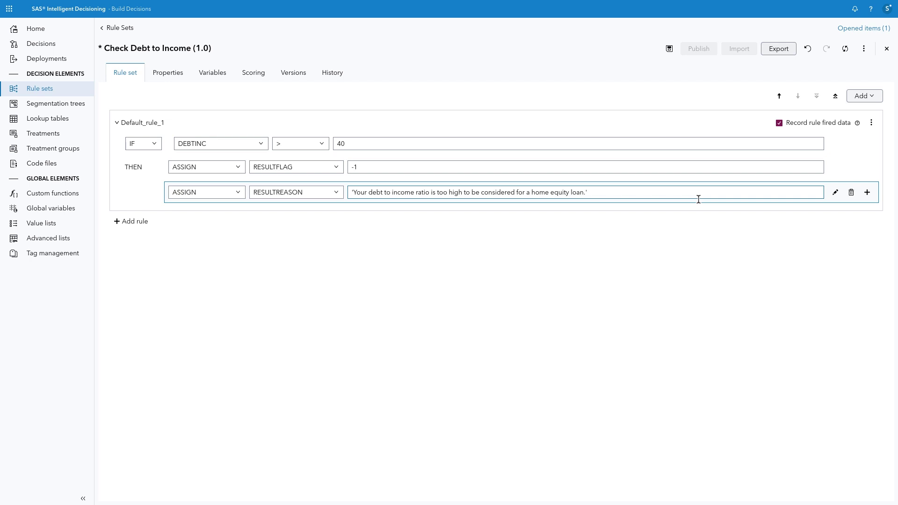
Add an ELSE branch that assigns RESULTFLAG the value 1
click(874, 98)
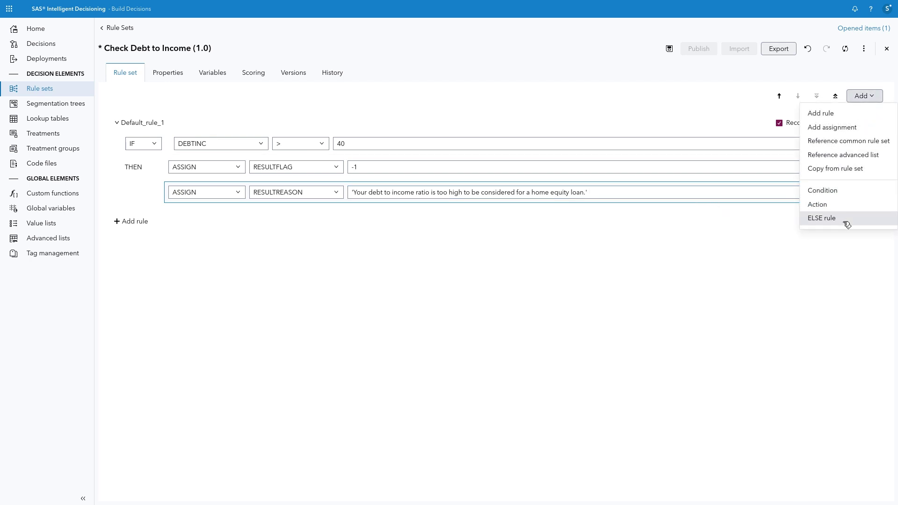
click(847, 225)
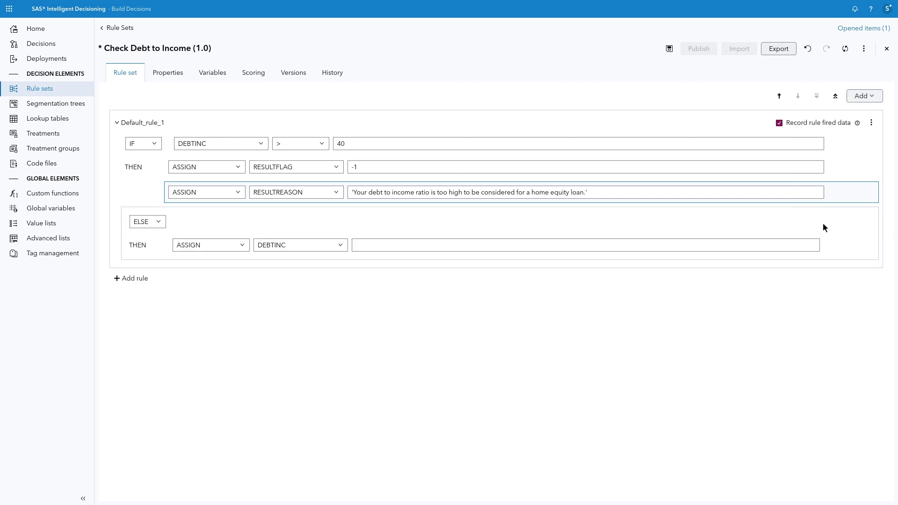
click(339, 248)
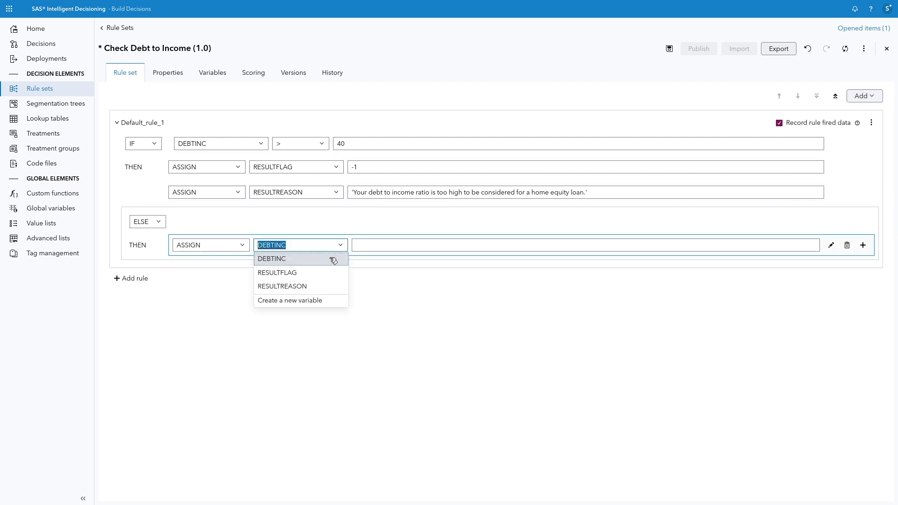
click(331, 278)
click(375, 245)
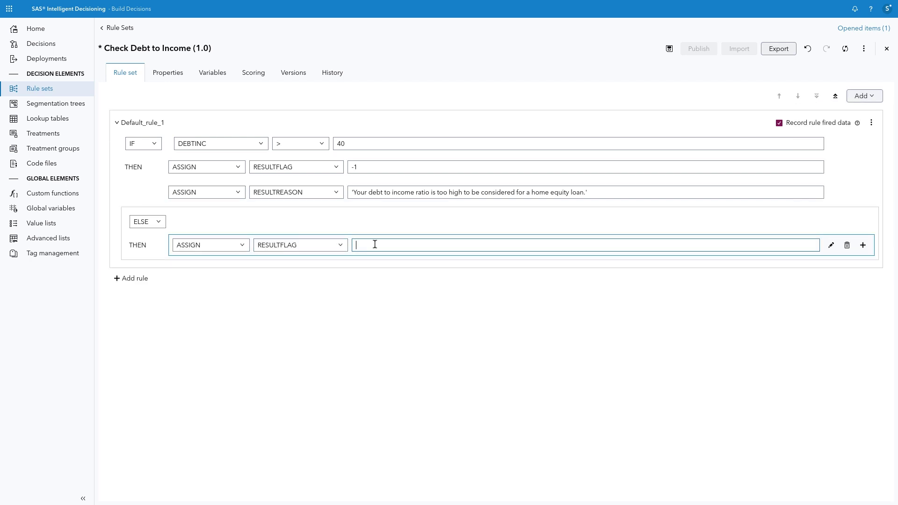
text(1)
Add an ELSE action assigning RESULTREASON 'Congratulations, your home equity loan application has been approved.'
click(862, 246)
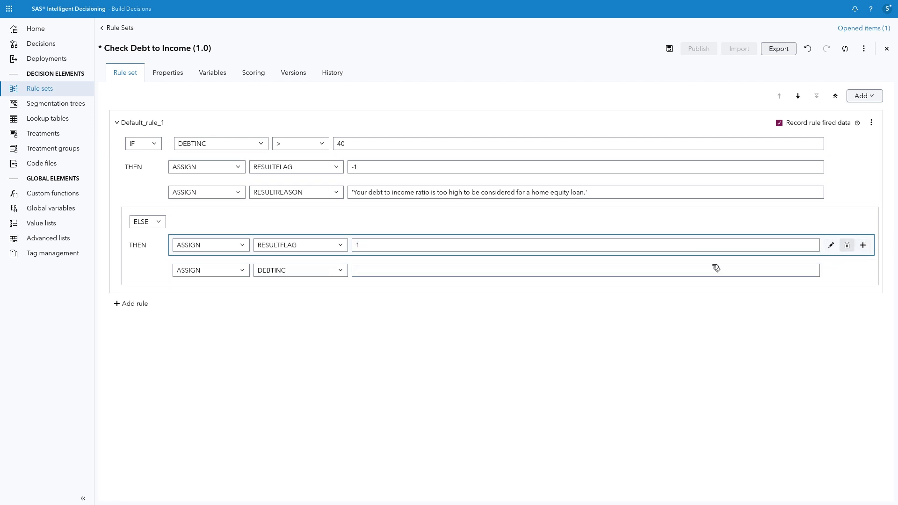
click(344, 273)
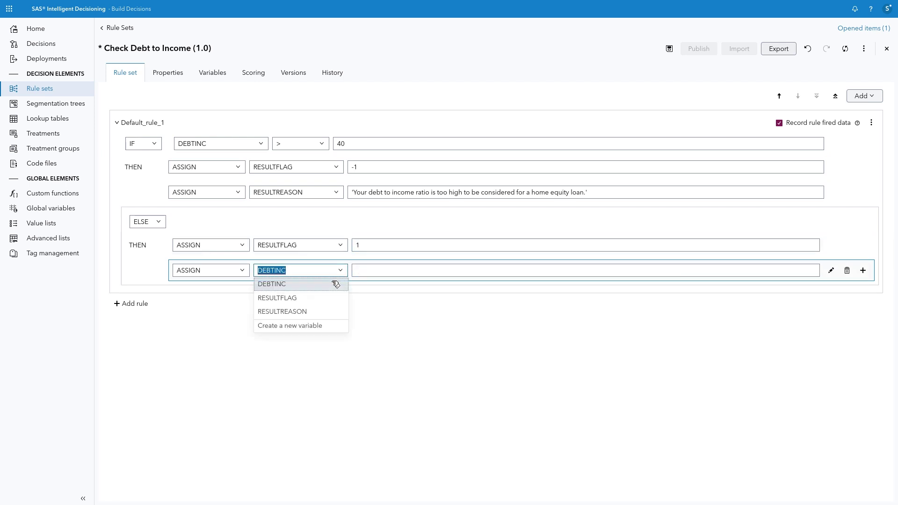
click(321, 312)
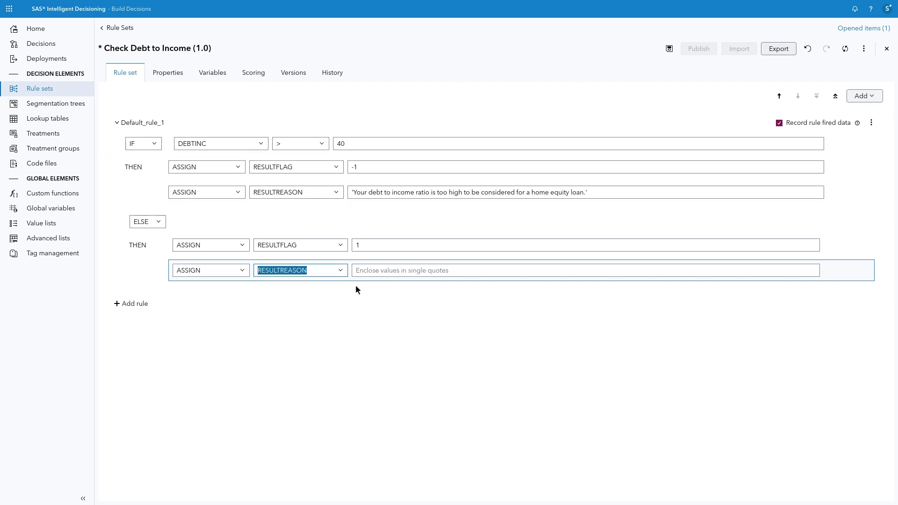
click(448, 270)
text('Congratulations, your home equity loan application has been approved.')
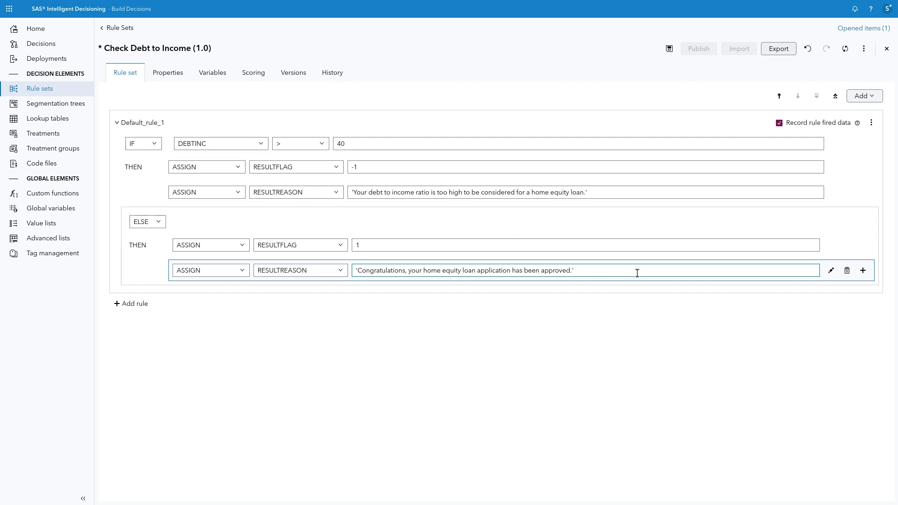
Dismiss the Expression Editor without changes, then save and close Check Debt to Income
click(831, 271)
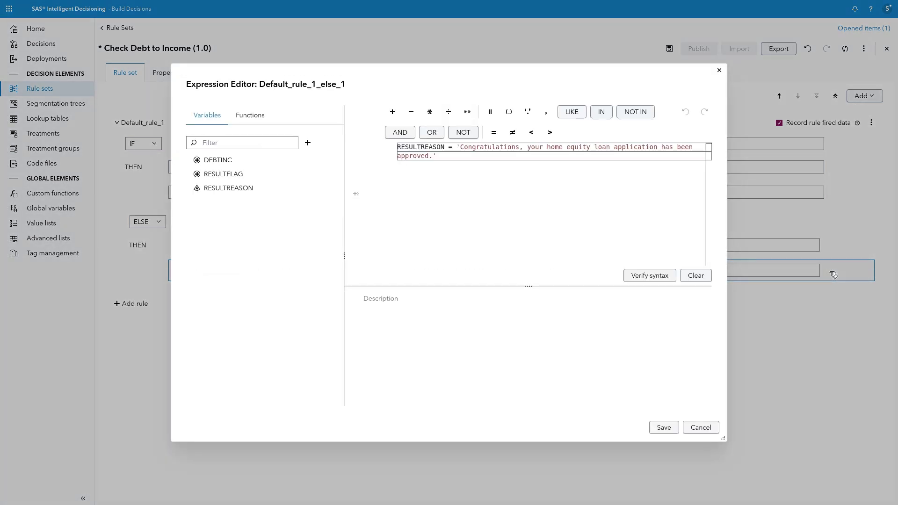
click(264, 119)
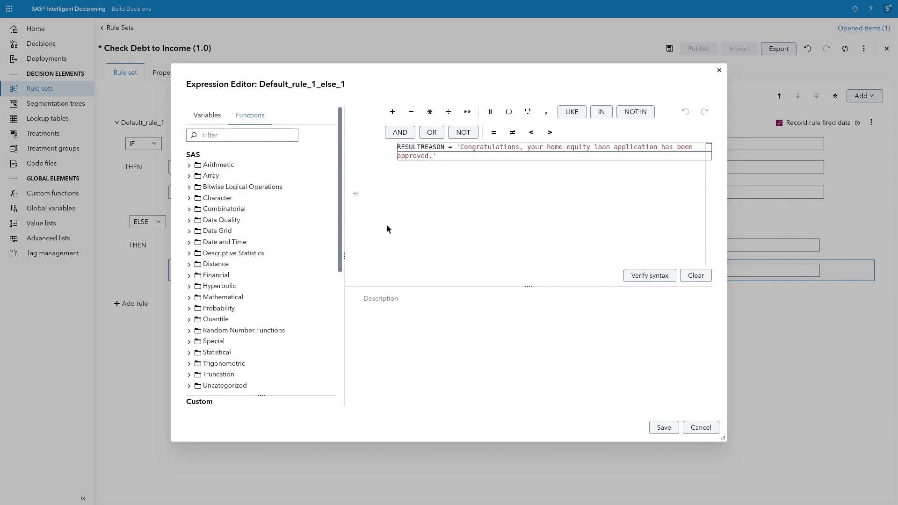
click(700, 427)
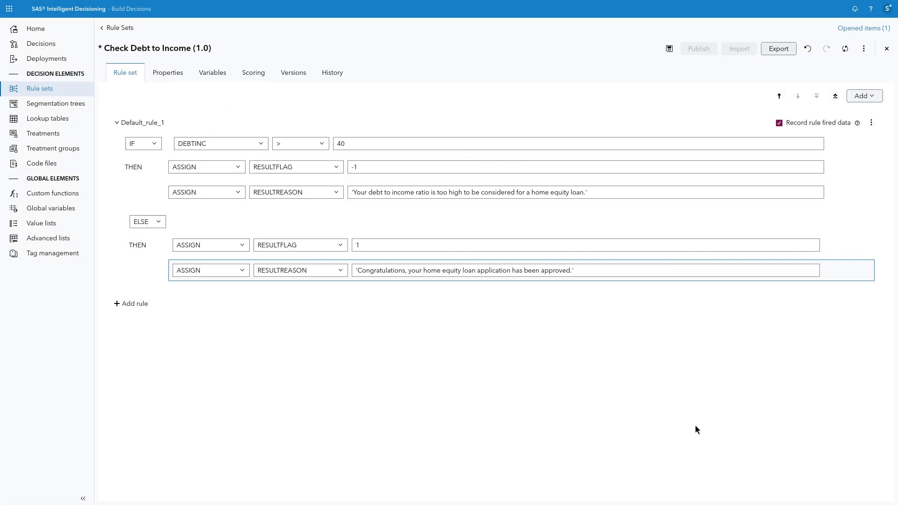
click(669, 49)
click(886, 48)
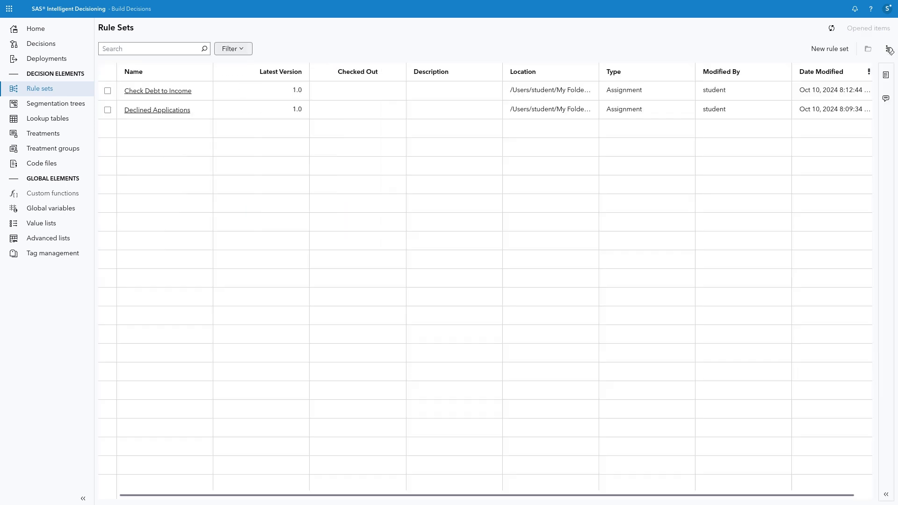
Open Loan_Decision and route No to Declined Applications and Yes to Check Debt to Income
click(72, 45)
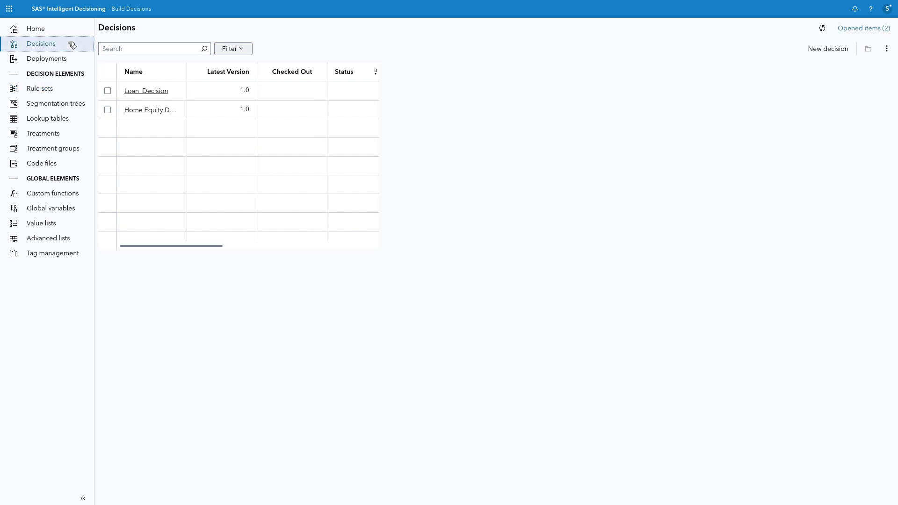
click(149, 91)
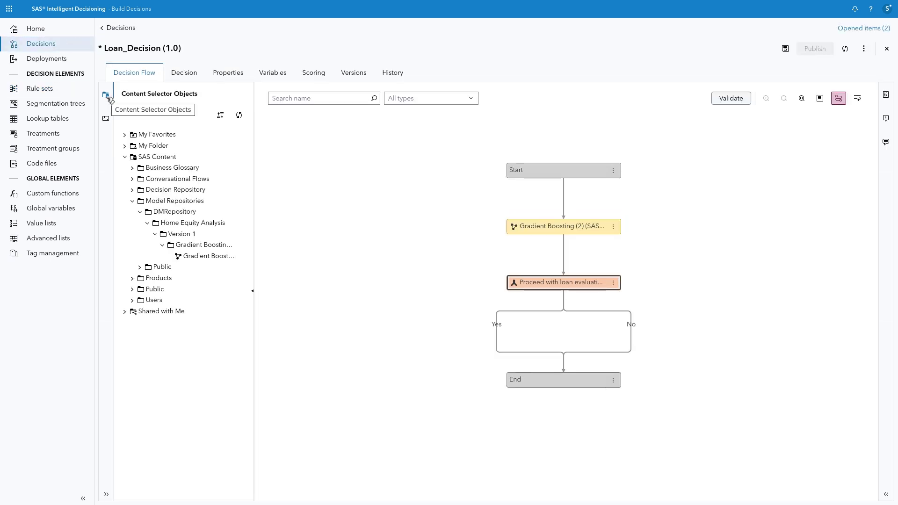
click(131, 147)
click(132, 158)
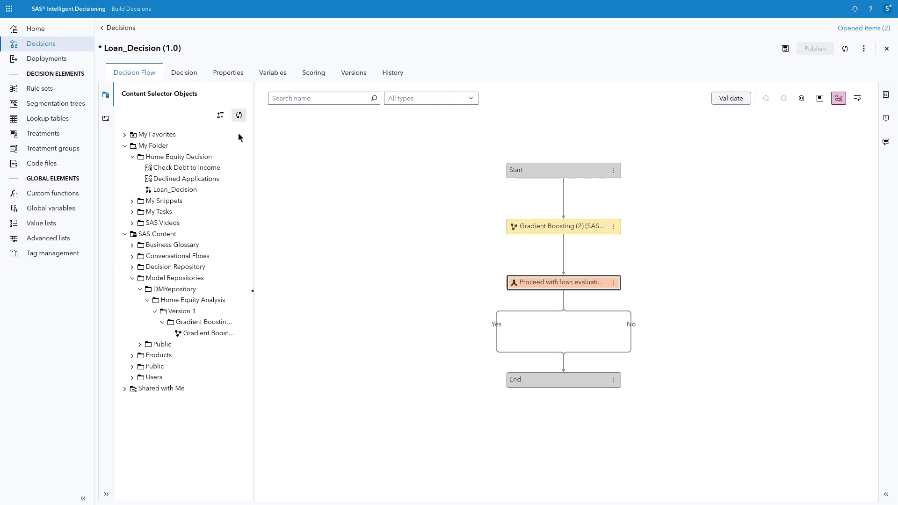
drag(214, 179, 632, 325)
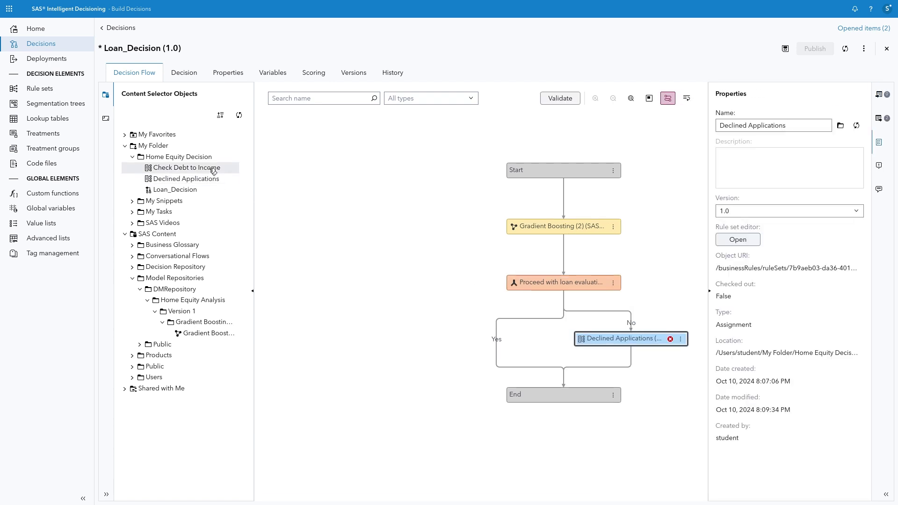
drag(213, 171, 503, 343)
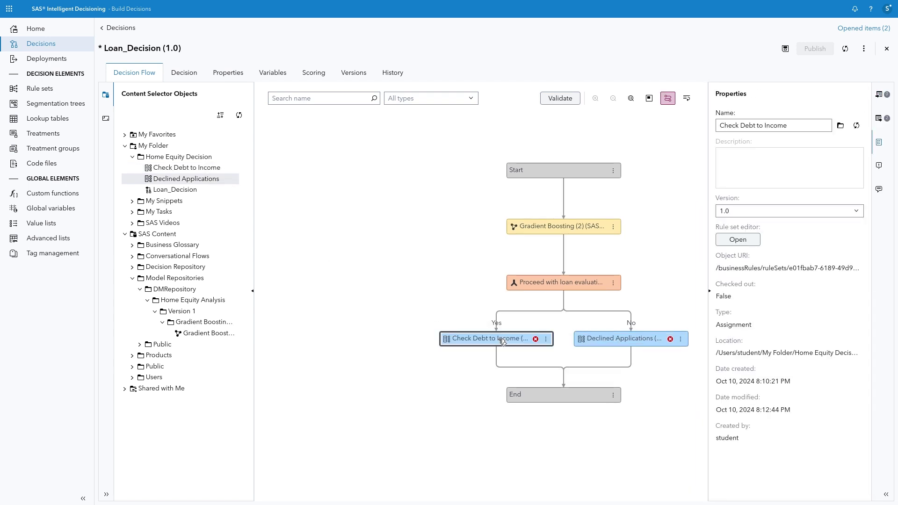
Add the missing RESULTFLAG and RESULTREASON decision variables, mapping the rule sets' outputs to them
click(882, 117)
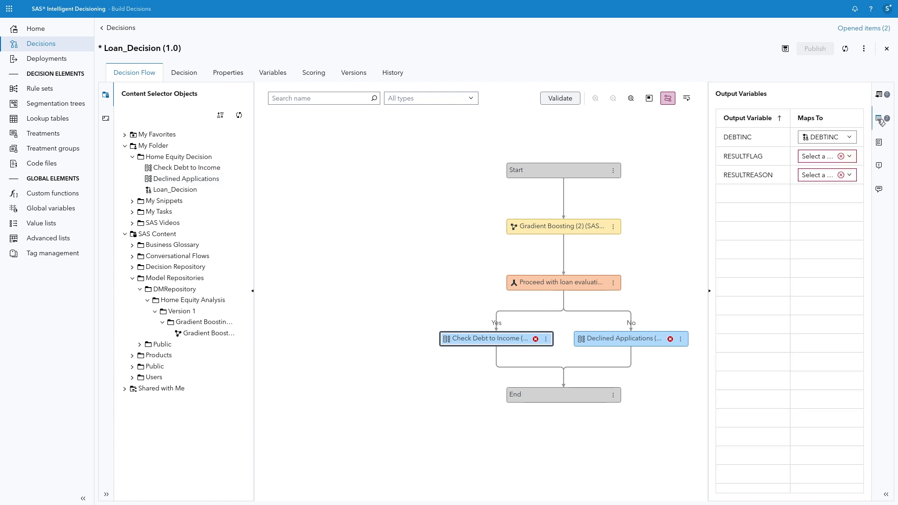
click(863, 49)
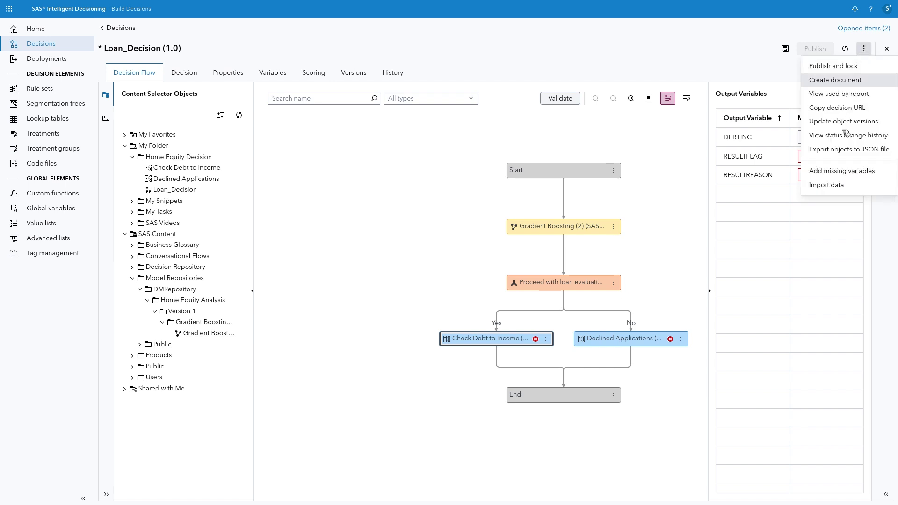
click(842, 171)
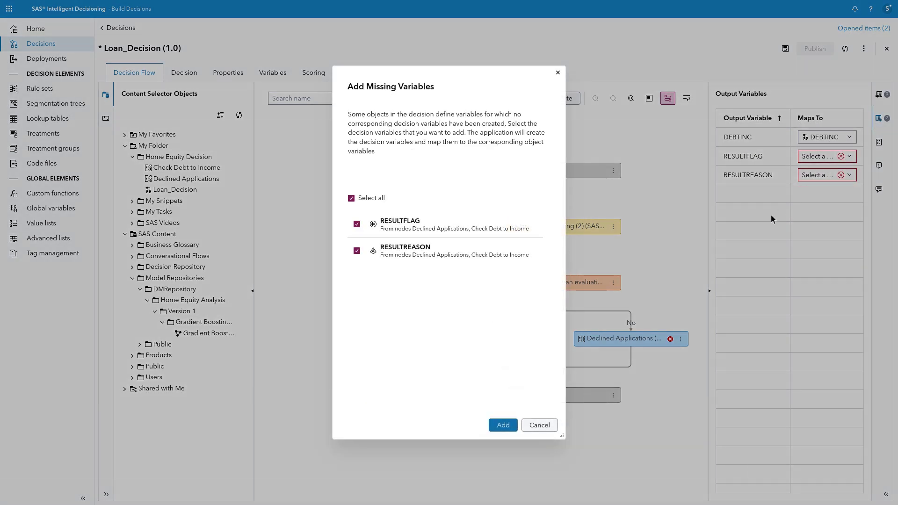
click(503, 425)
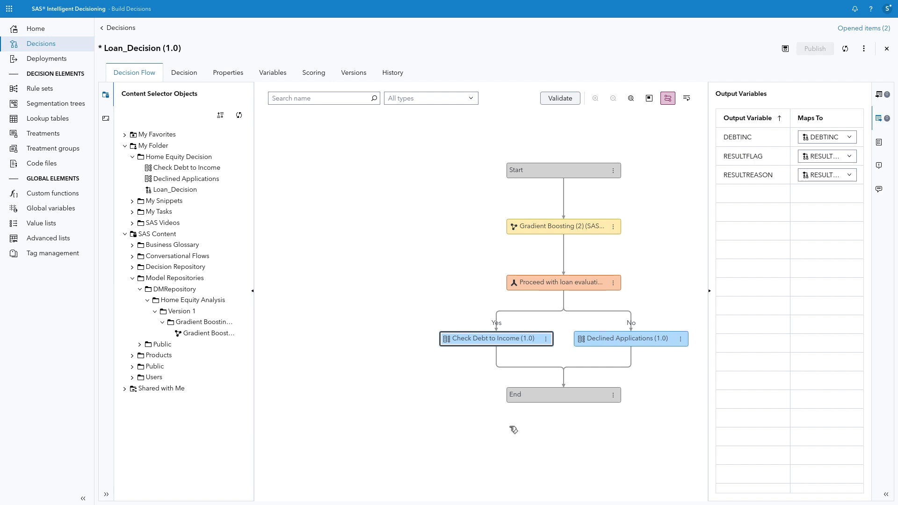
Collapse the Output Variables pane so the Loan_Decision flow fills the canvas
click(709, 291)
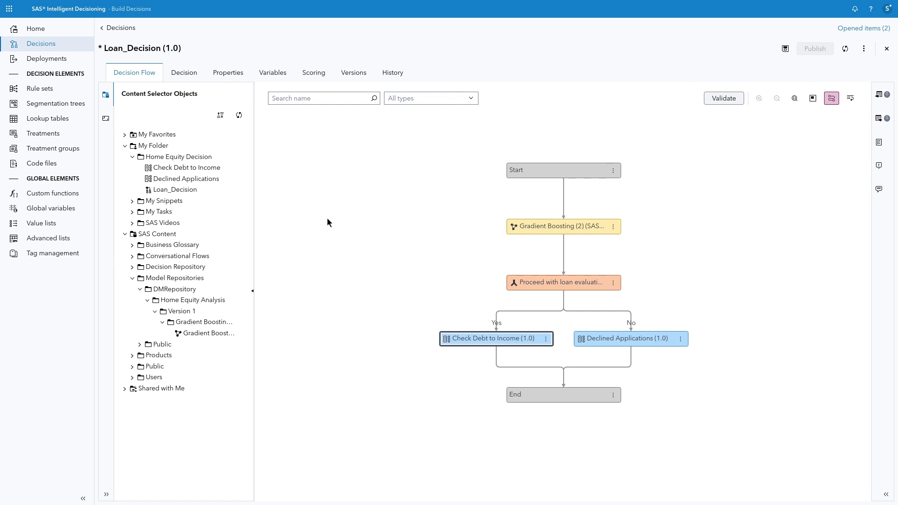
Insert a Python code file named 'Create Email Message' before End, save it, and open its code
click(106, 119)
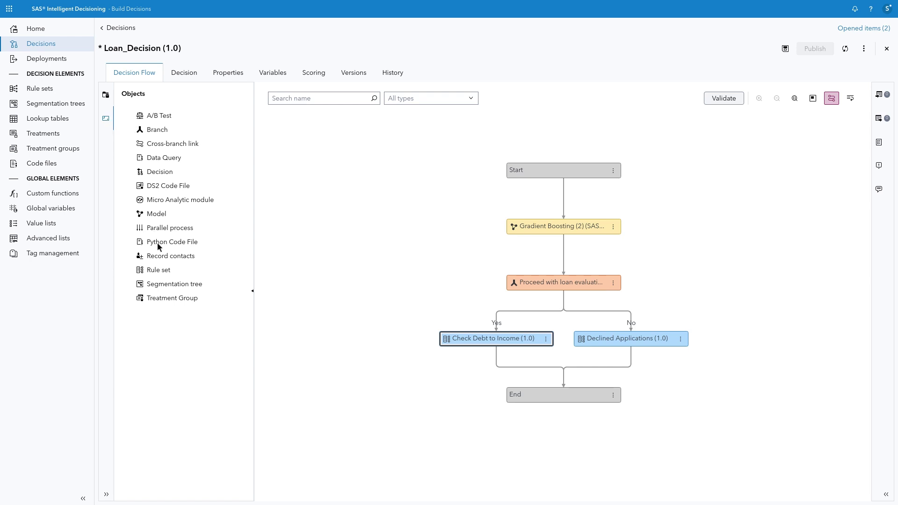
drag(244, 272, 543, 400)
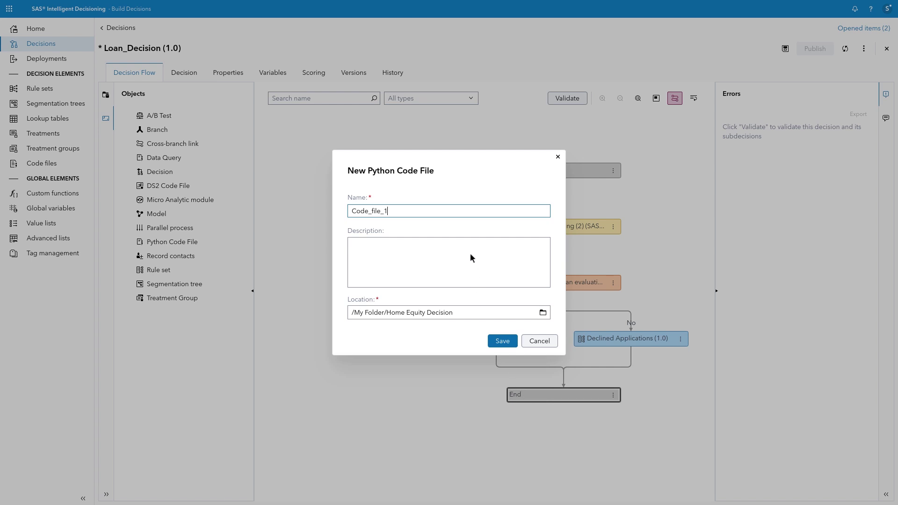
drag(445, 208, 314, 207)
text(Create Email Message)
click(507, 346)
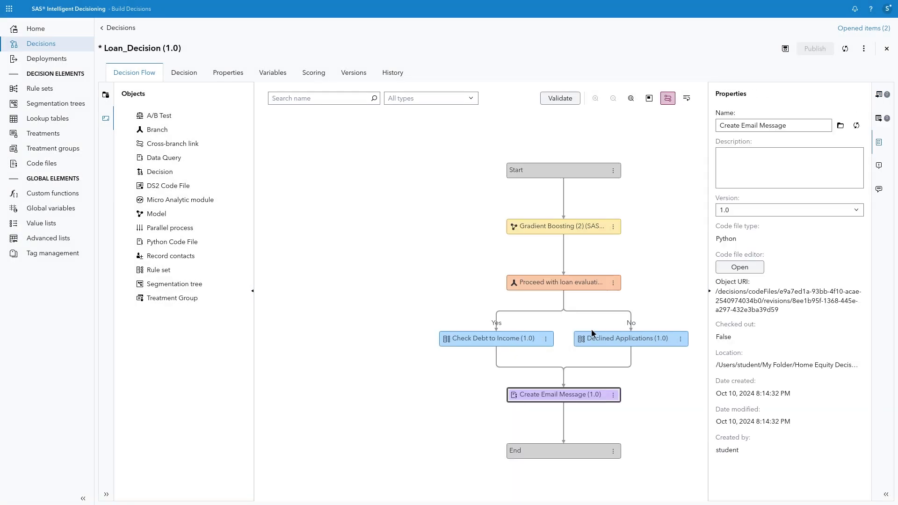
click(754, 269)
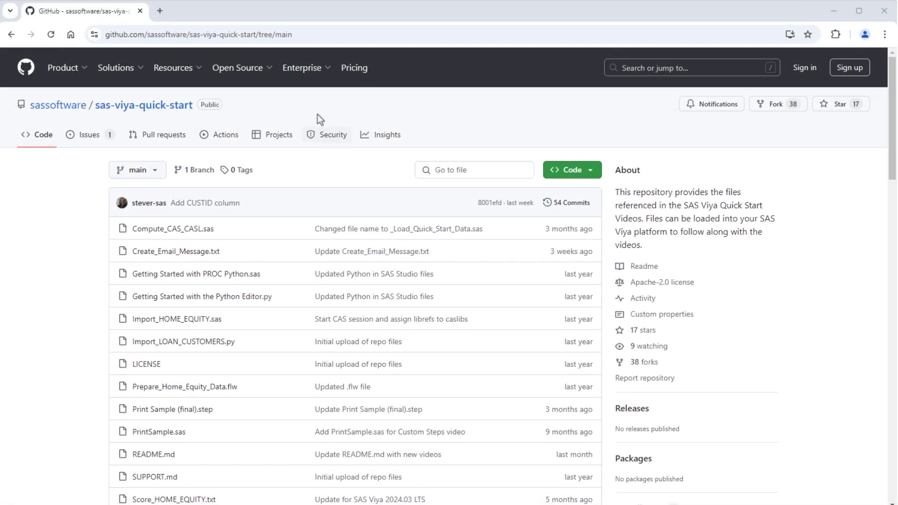
Copy the raw contents of Create_Email_Message.txt from the sas-viya-quick-start GitHub repository
click(317, 37)
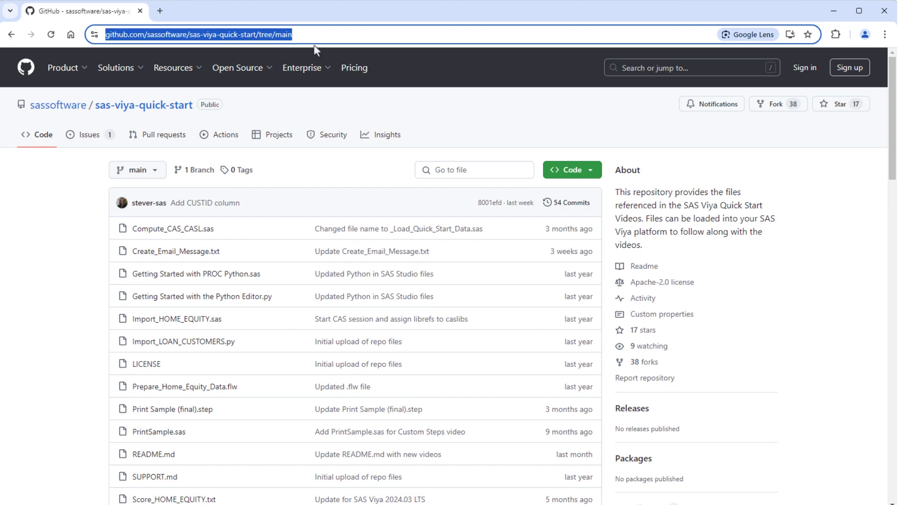
click(186, 258)
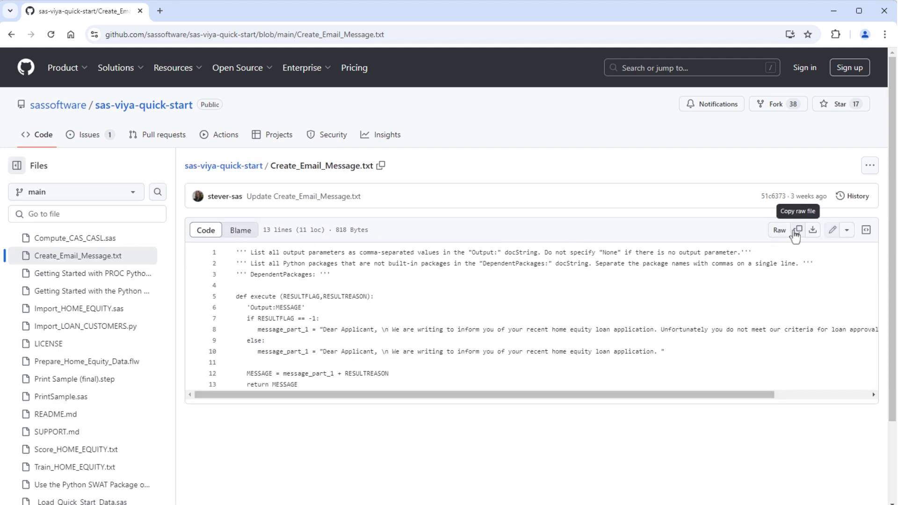
click(795, 236)
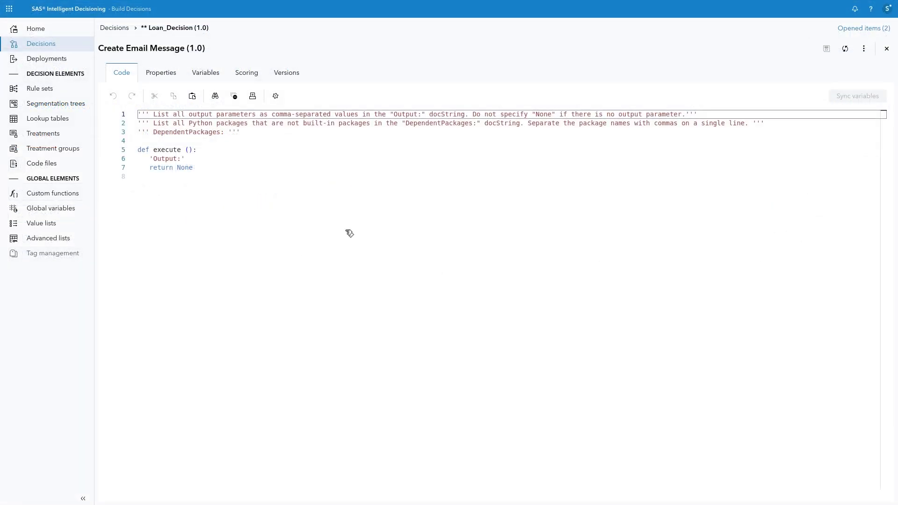
Replace the default Python template with the copied email message code
drag(194, 168, 126, 111)
key(Delete)
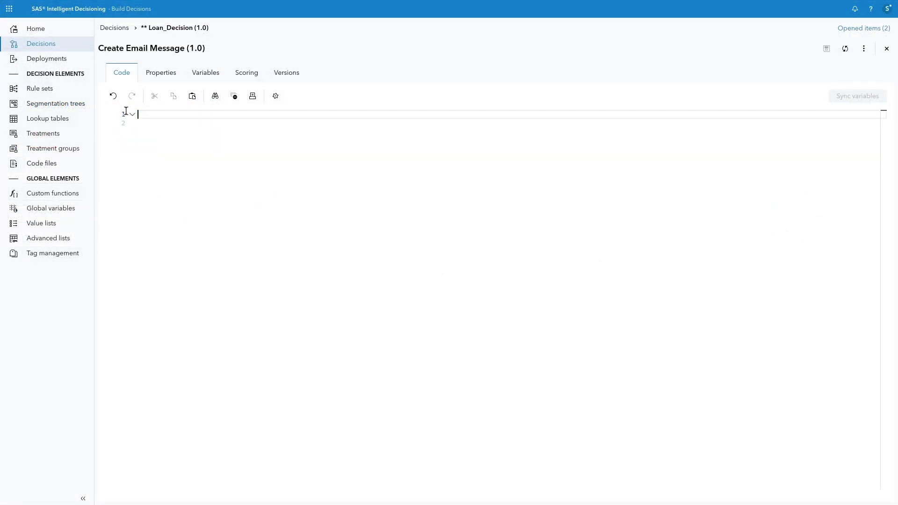
text(''' List all output parameters as comma-separated values in the "Output:" docString. Do not specify "None" if there is no output parameter.''' ''' List all Python packages that are not built-in packages in the "DependentPackages:" docString. Separate the package names with commas on a single line. ''' ''' DependentPackages: '''  def execute (RESULTFLAG,RESULTREASON):    'Output:MESSAGE'    if RESULTFLAG == -1:       message_part_1 = "Dear Applicant, \n We are writing to inform you of your recent home equity loan application. Unfortunately you do not meet our criteria for loan approval for the following reason(s): "    else:       message_part_1 = "Dear Applicant, \n We are writing to inform you of your recent home equity loan application. "     MESSAGE = message_part_1 + RESULTREASON    return MESSAGE)
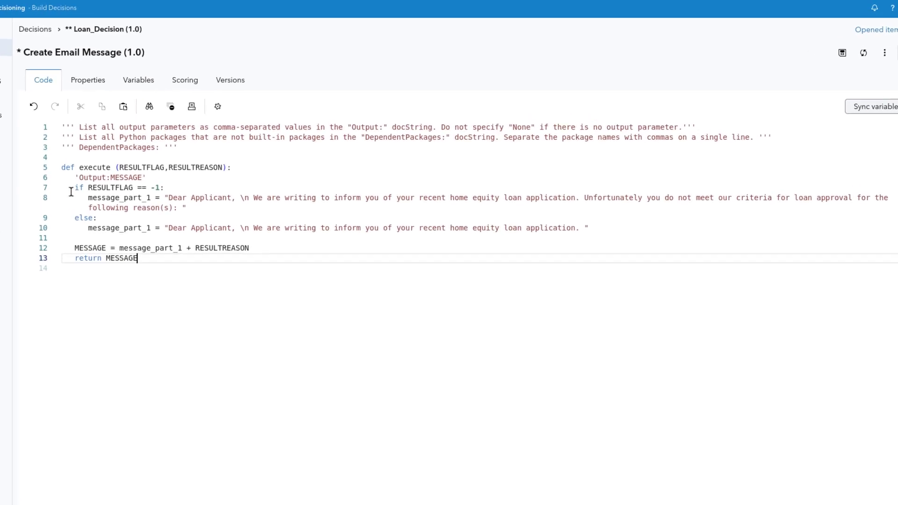
Review lines 6, 7, 8, 10 and 12: MESSAGE output, RESULTFLAG check, messages, RESULTREASON append
click(34, 181)
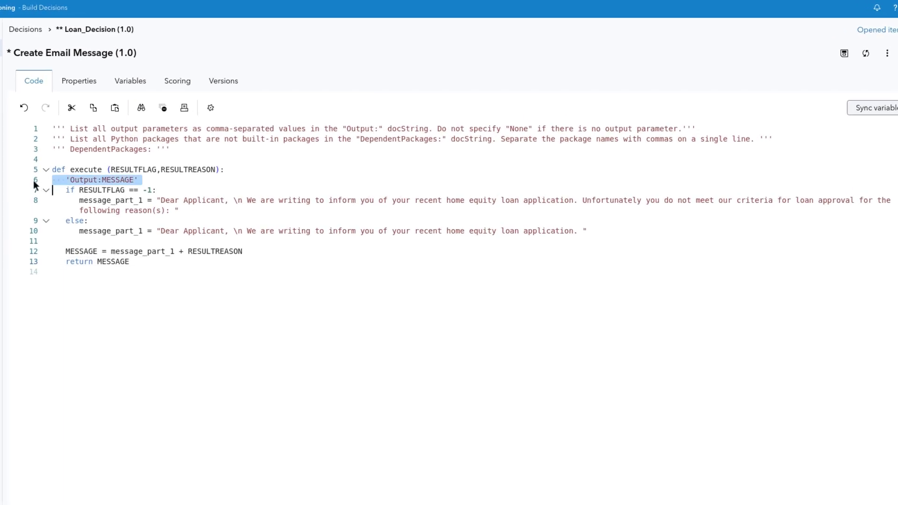
click(35, 191)
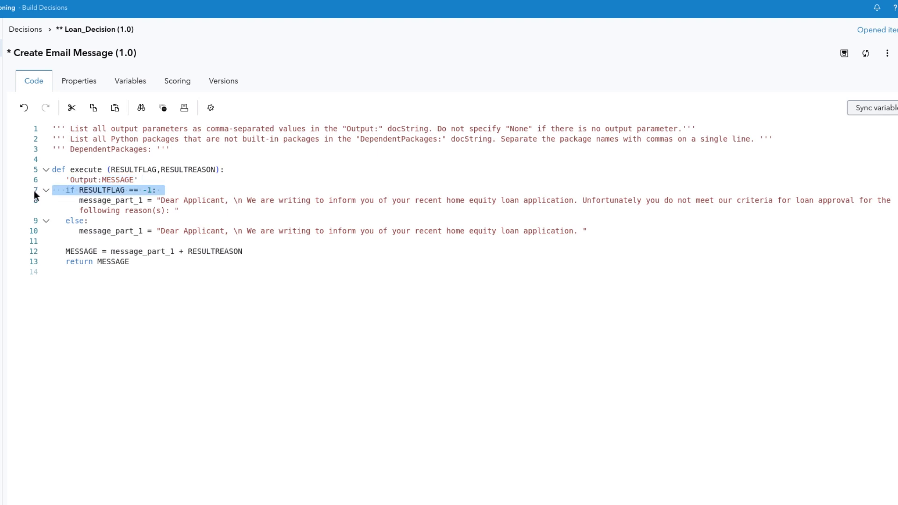
click(33, 200)
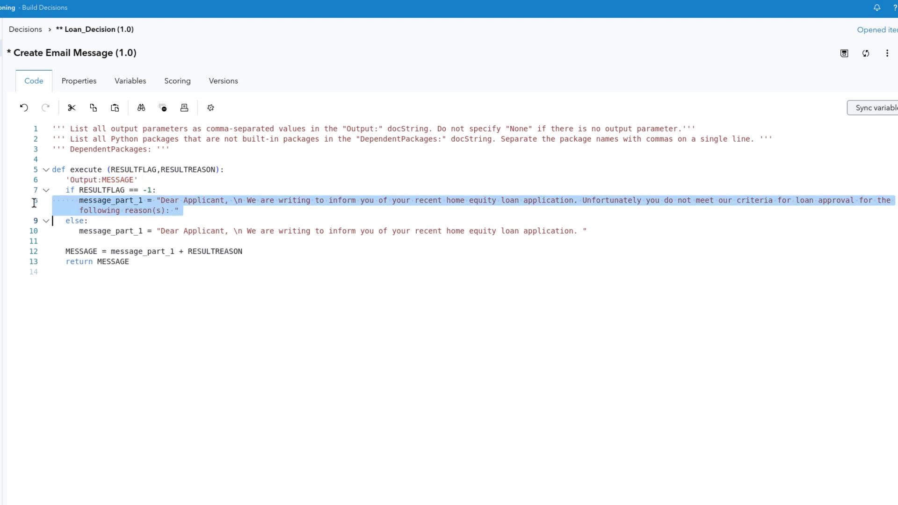
click(33, 235)
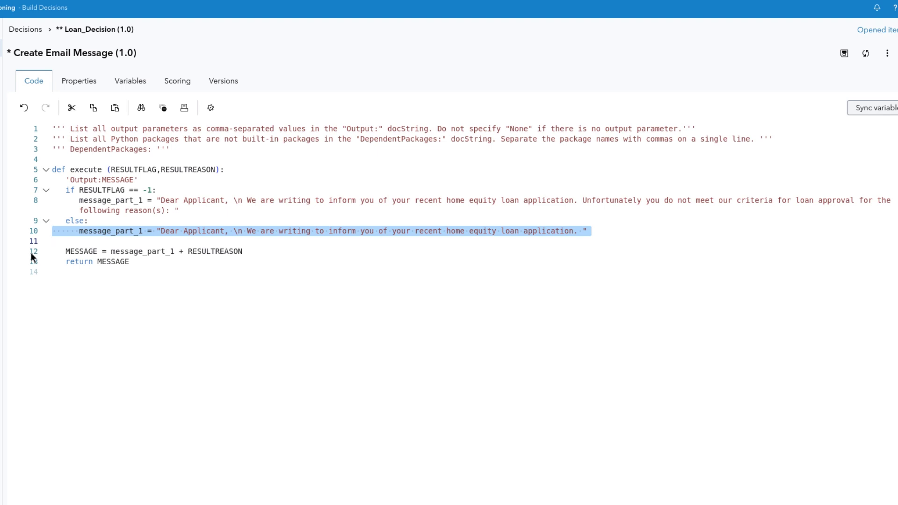
click(30, 251)
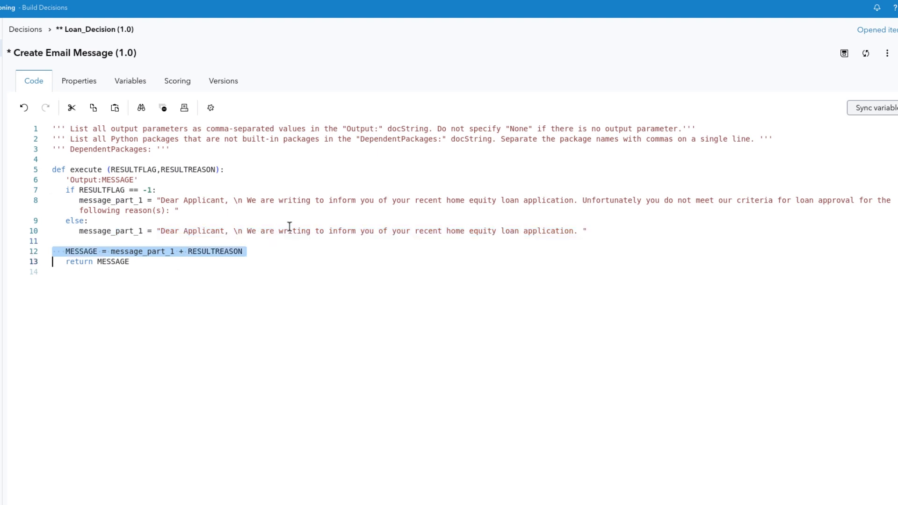
Sync the code's variables and list MESSAGE, RESULTFLAG and RESULTREASON
click(869, 111)
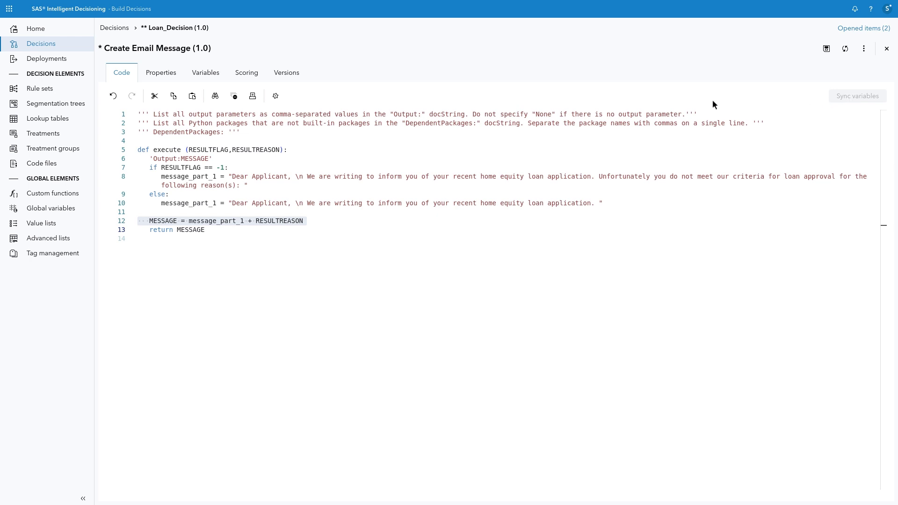
click(212, 75)
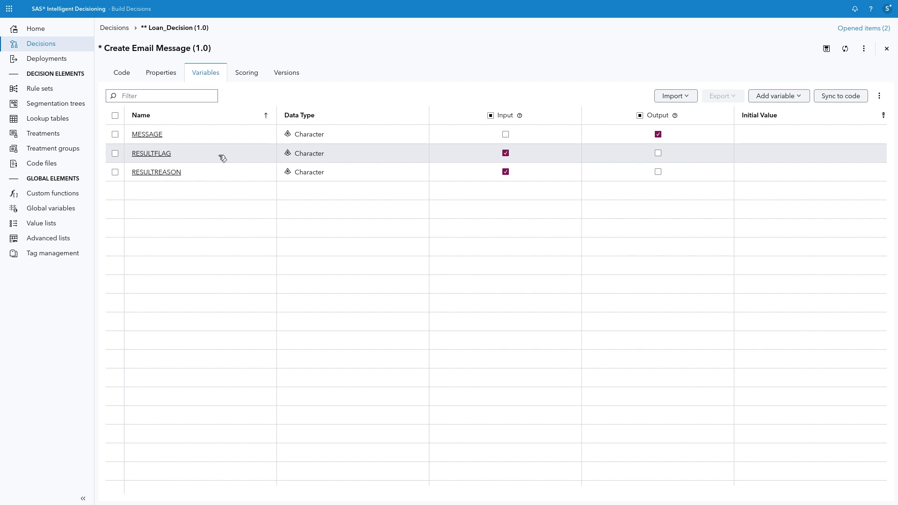
Change RESULTFLAG's data type to Integer and set MESSAGE's length to 500
click(163, 158)
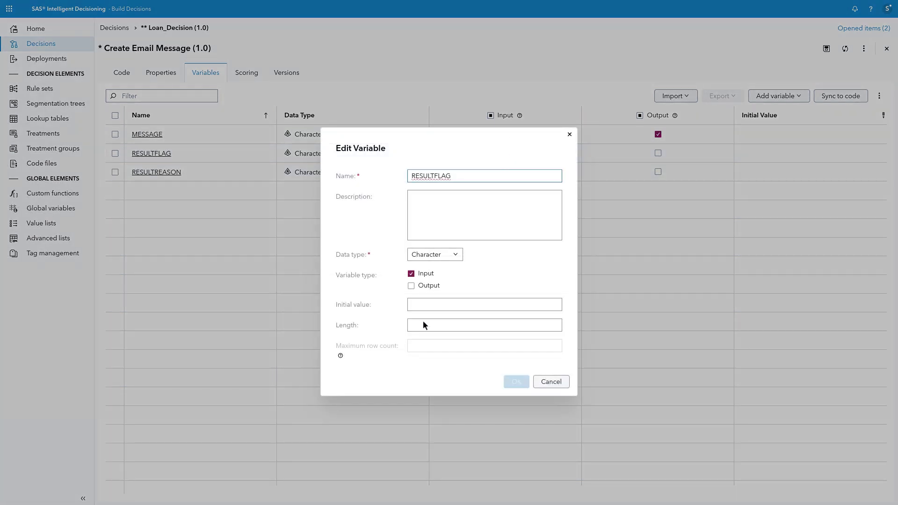
click(429, 255)
click(423, 351)
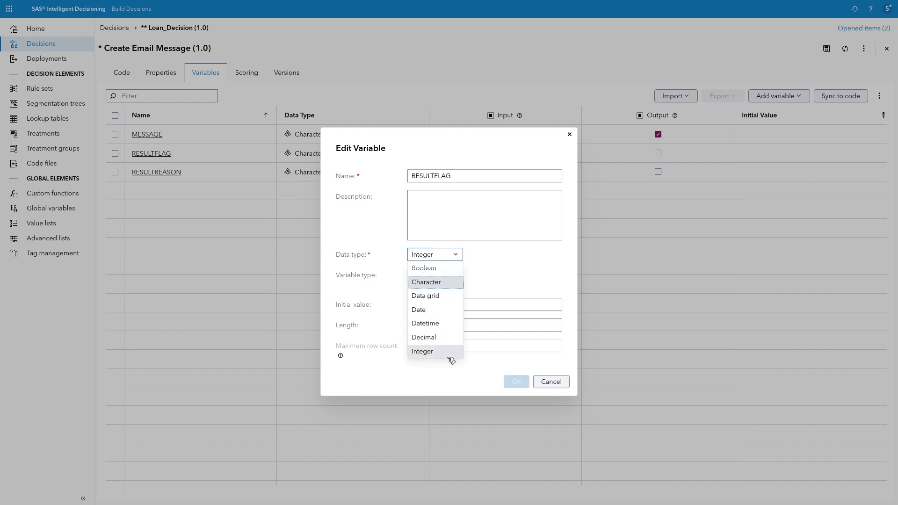
click(516, 382)
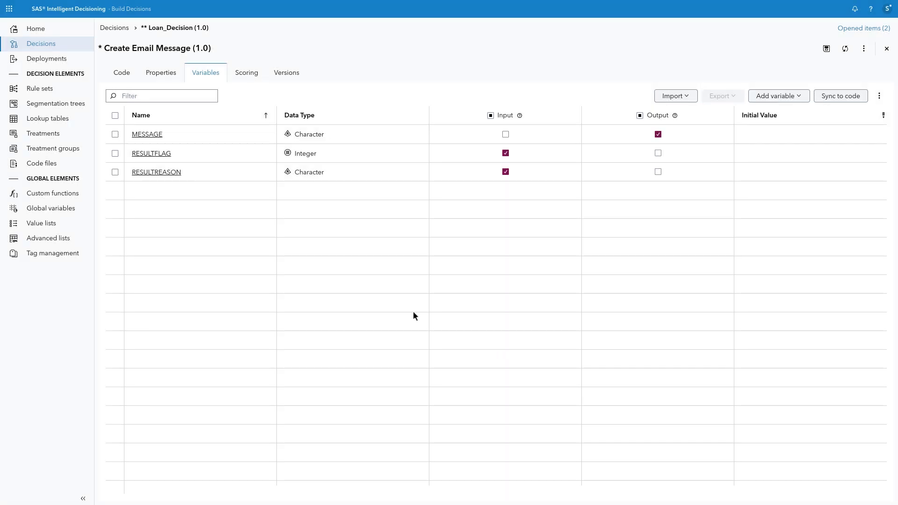
click(152, 134)
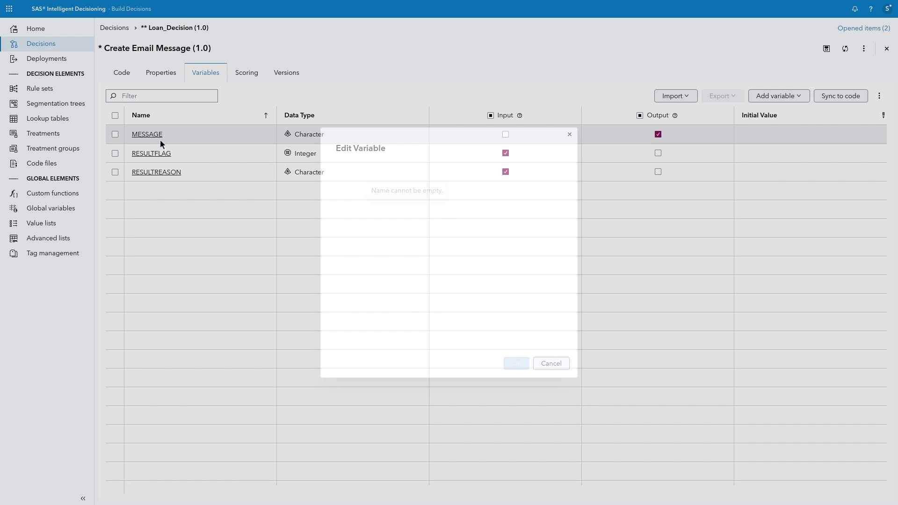
click(421, 330)
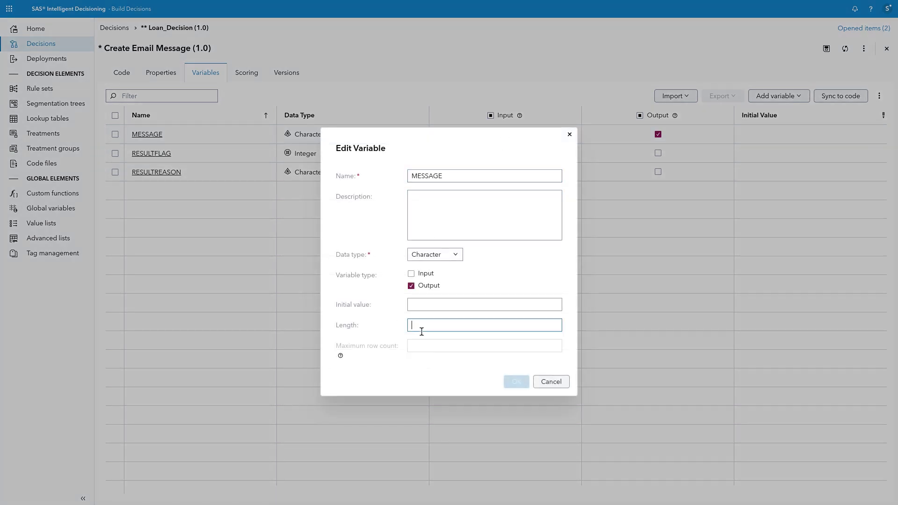
text(500)
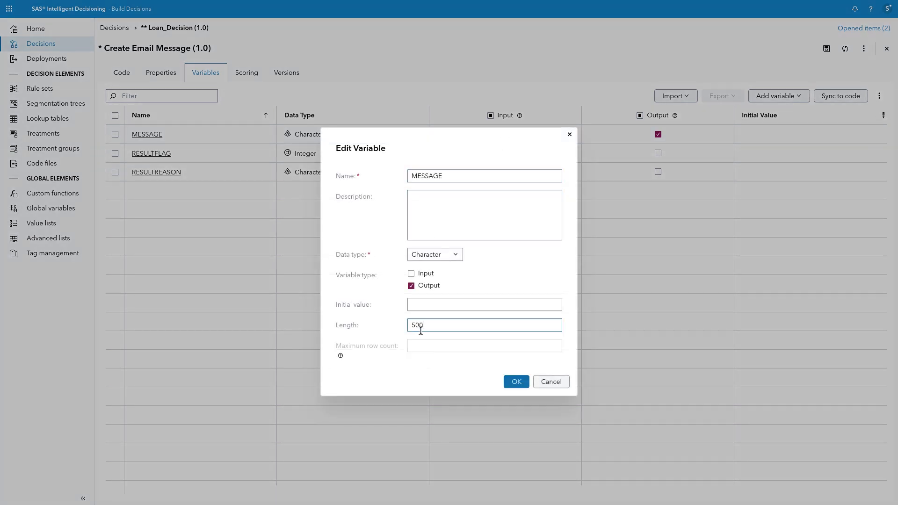
click(518, 384)
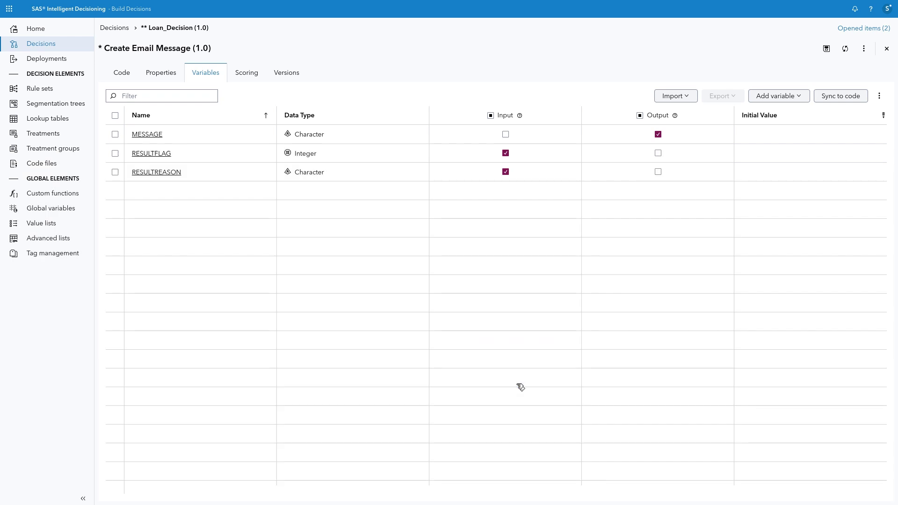
Sync the variables to the code and save the file using the Variables definitions
click(858, 98)
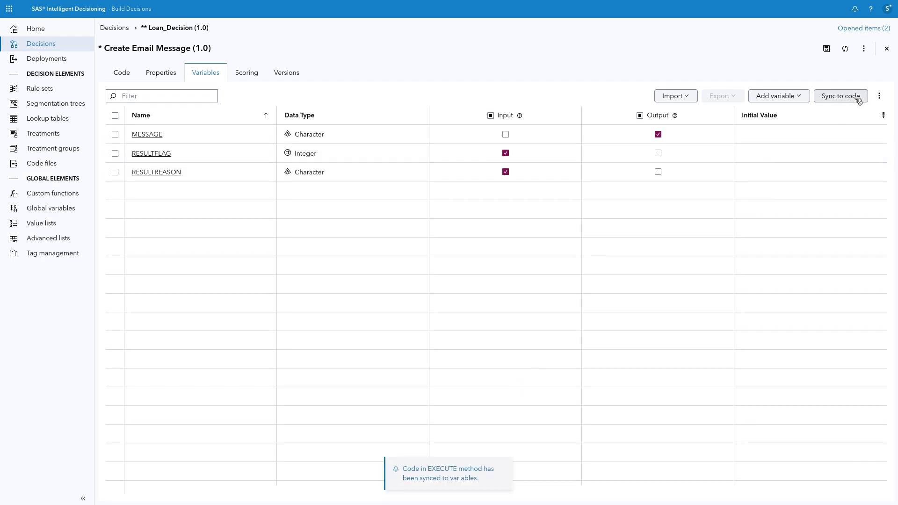
click(827, 51)
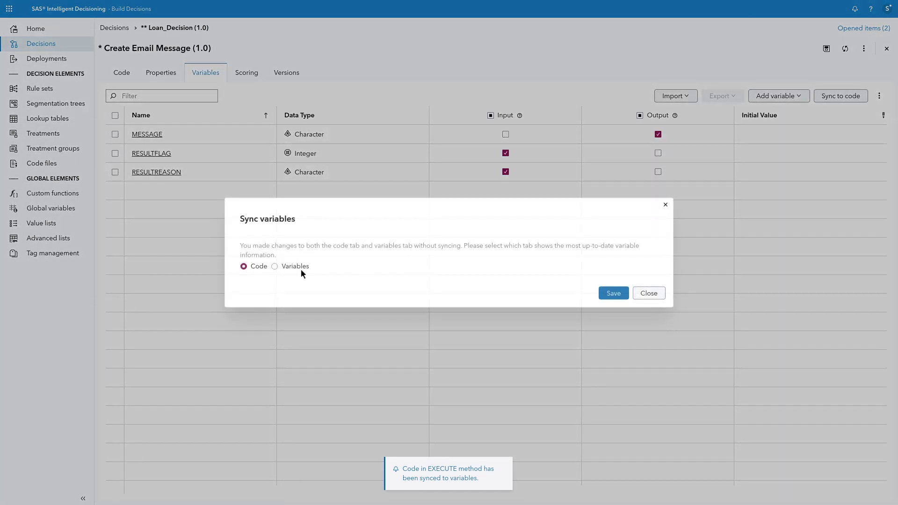
click(275, 266)
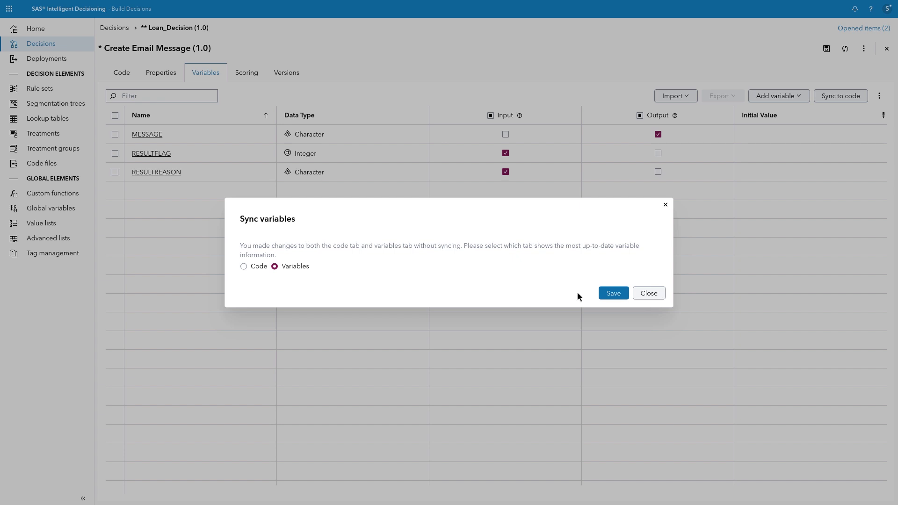
click(613, 293)
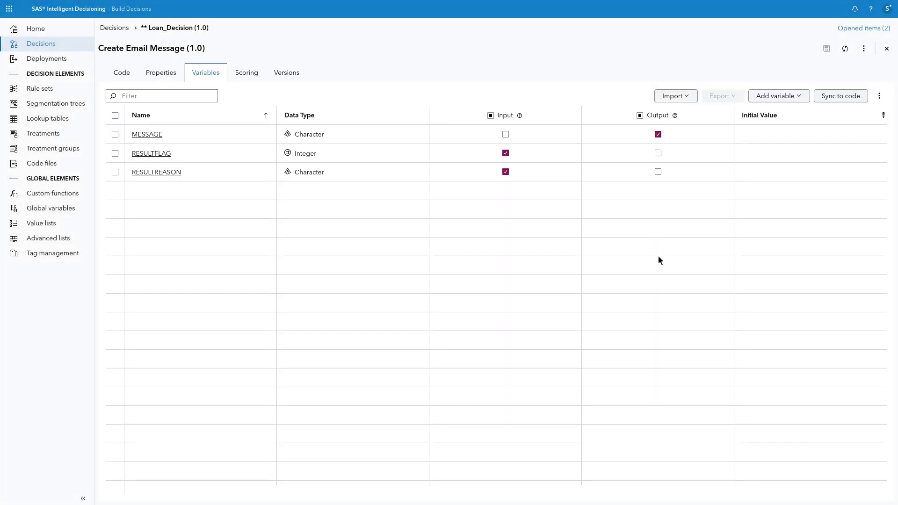
Return to the Loan_Decision flow, then save and validate it
click(175, 28)
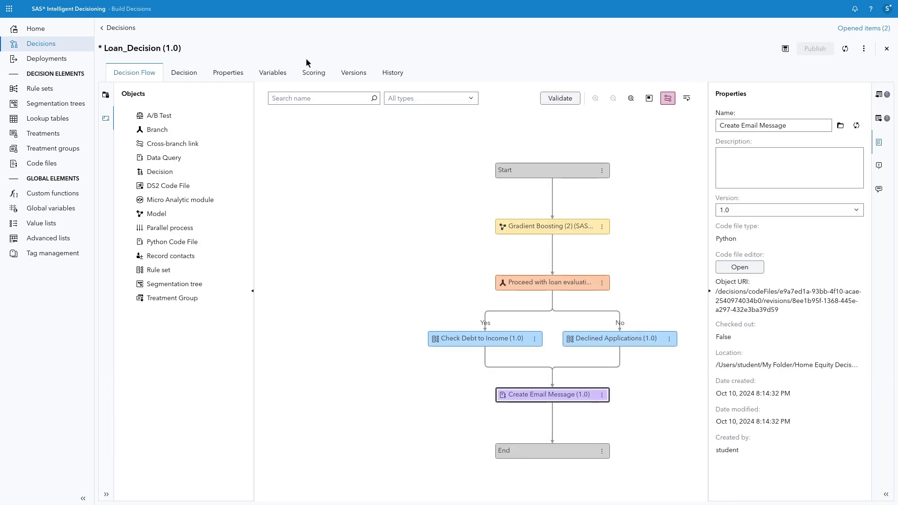
click(555, 99)
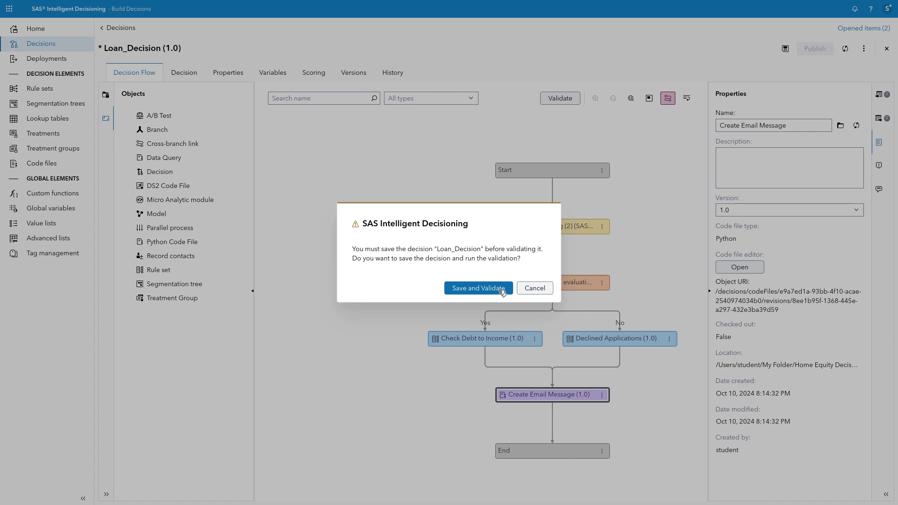
click(503, 292)
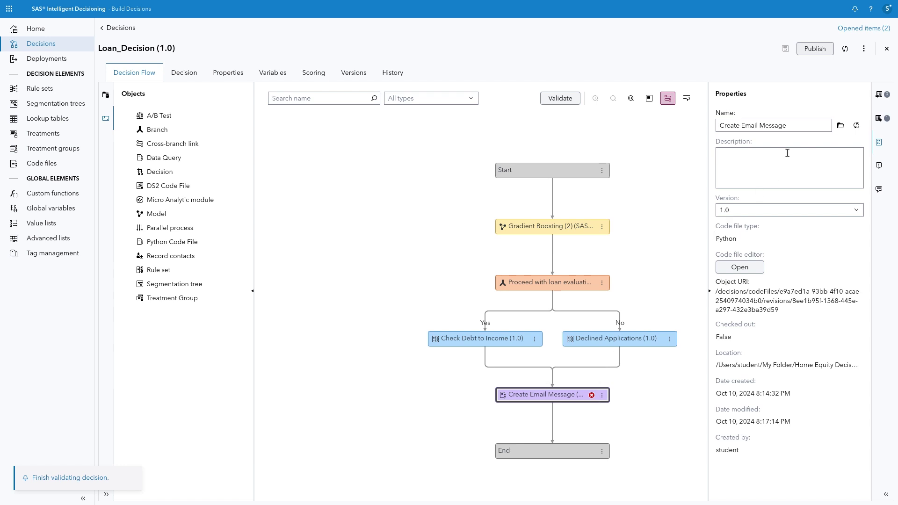
Add MESSAGE as a missing decision variable and collapse the properties panel
click(864, 50)
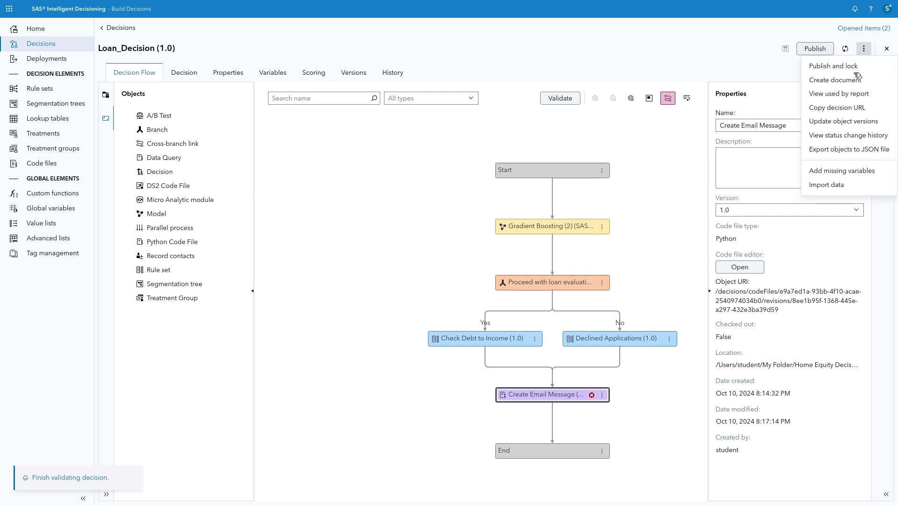
click(854, 172)
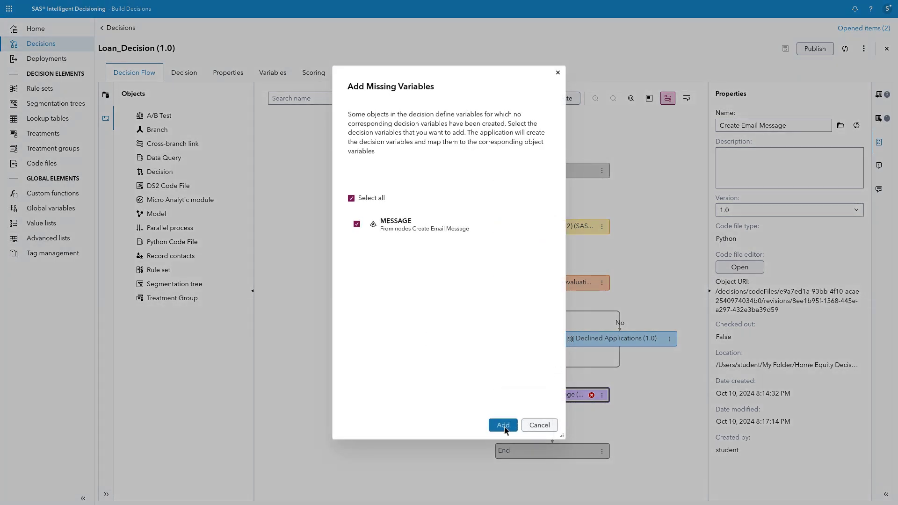
click(504, 428)
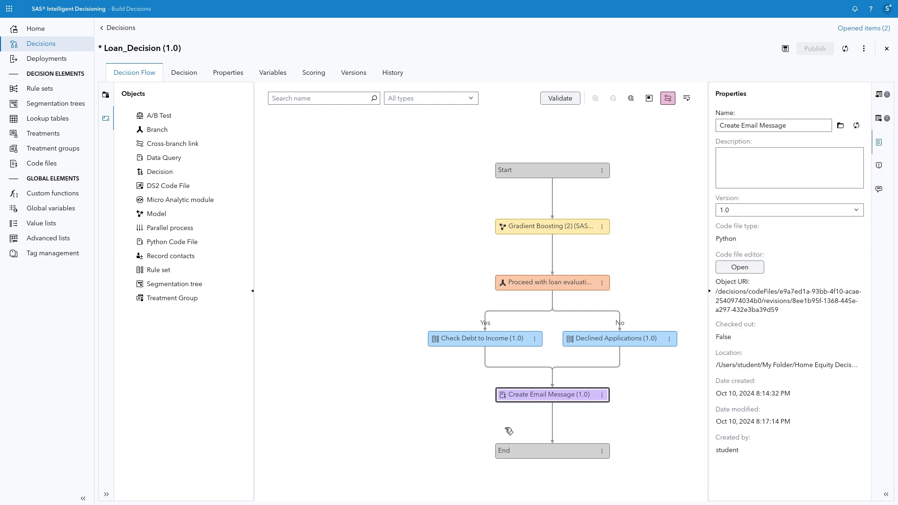
click(710, 291)
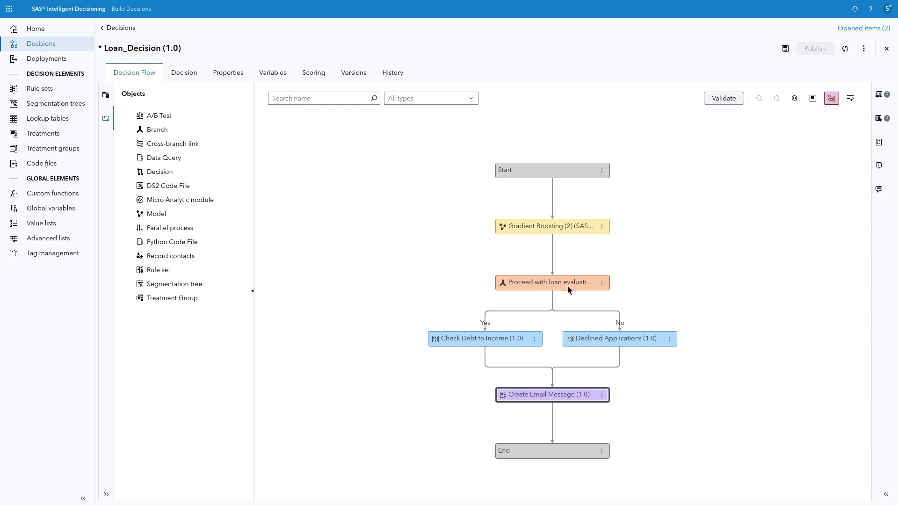
Collapse the Objects panel and list Loan_Decision's variables such as CITY, DEBTINC and EM_CLASSIFICATION
click(250, 291)
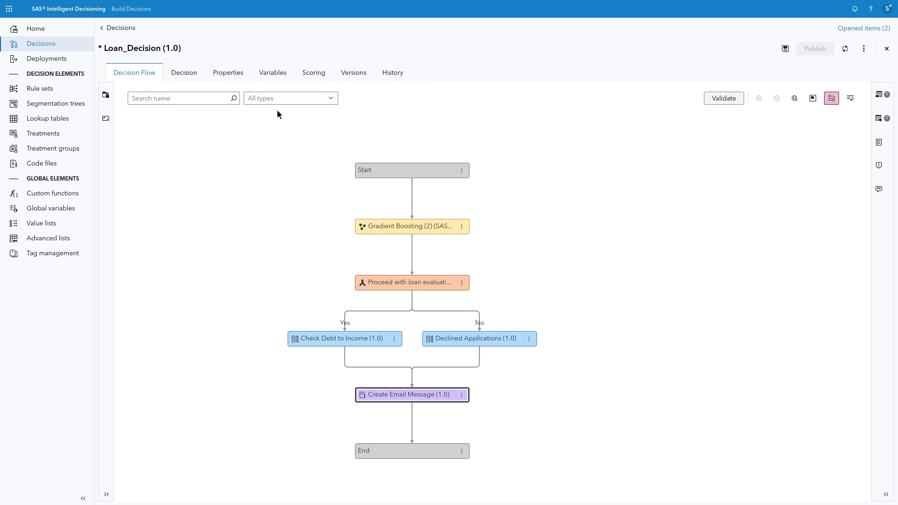
click(280, 76)
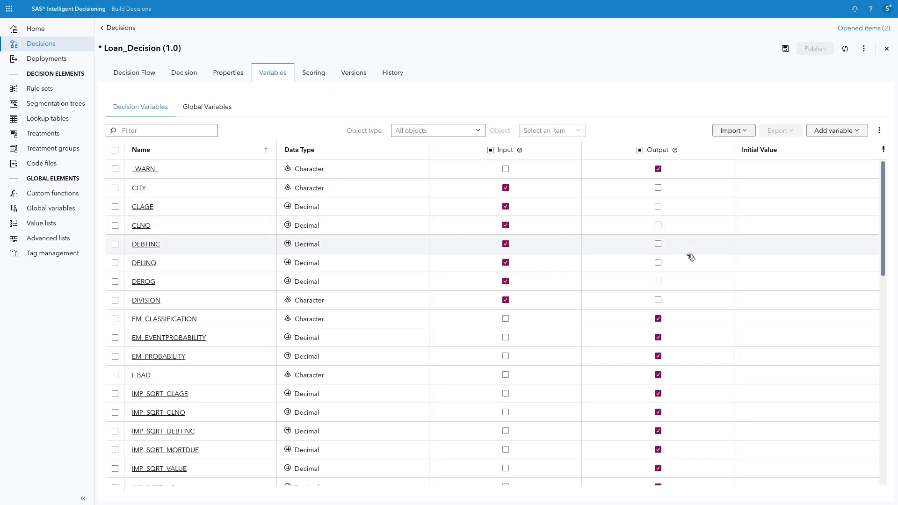
In the Decision Variables table, tick Output for MESSAGE, RESULTFLAG and RESULTREASON, keeping P_BAD1 as an output
scroll(690, 260, down, 1)
scroll(691, 264, down, 3)
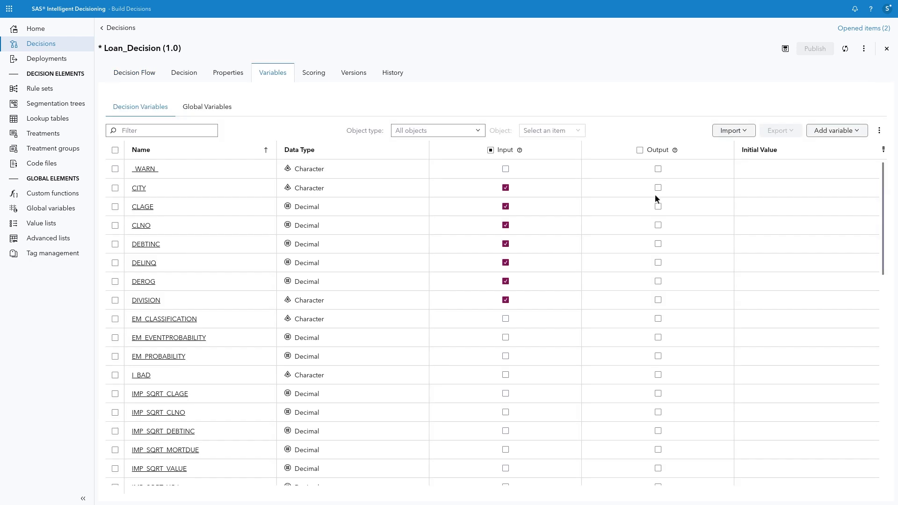
click(657, 250)
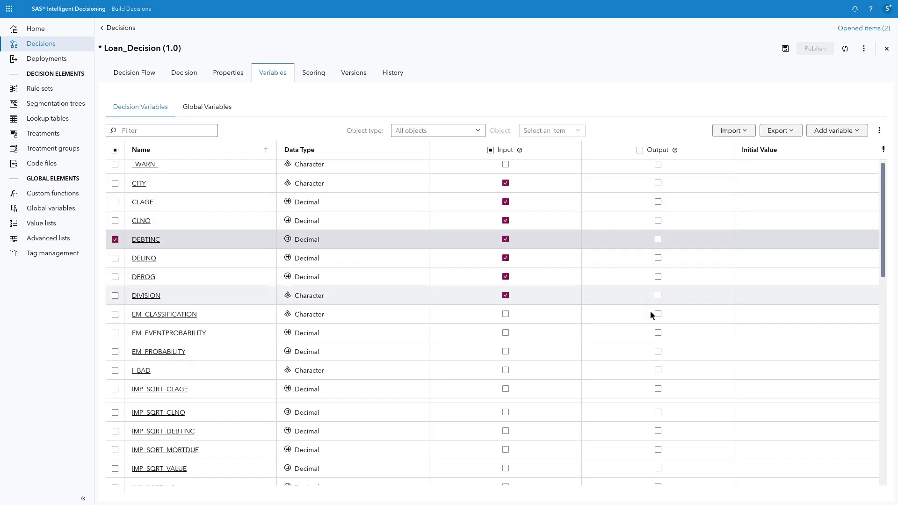
scroll(654, 299, down, 5)
click(658, 375)
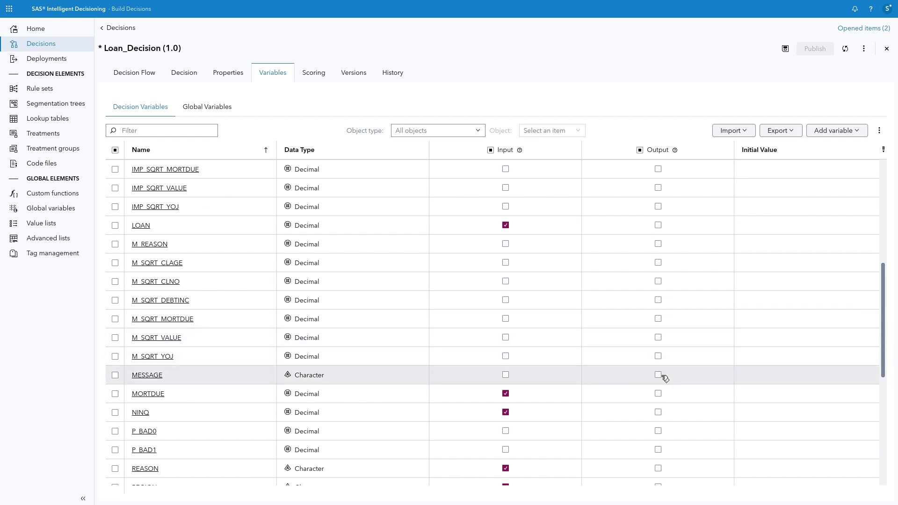
scroll(665, 378, down, 1)
scroll(665, 379, down, 1)
scroll(665, 378, down, 1)
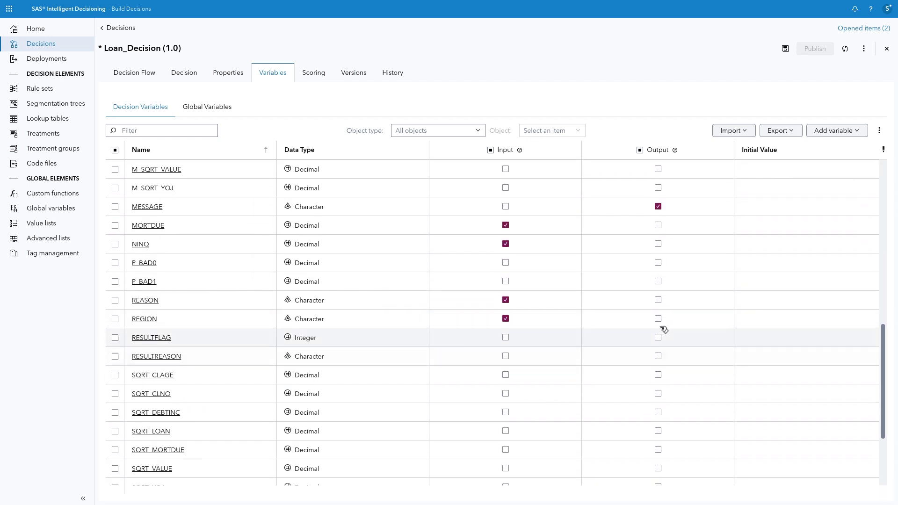
click(659, 338)
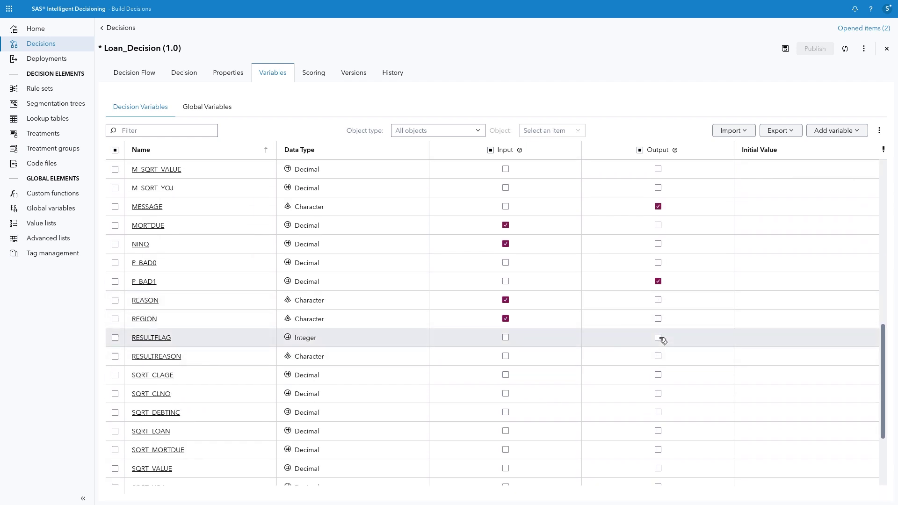
click(659, 358)
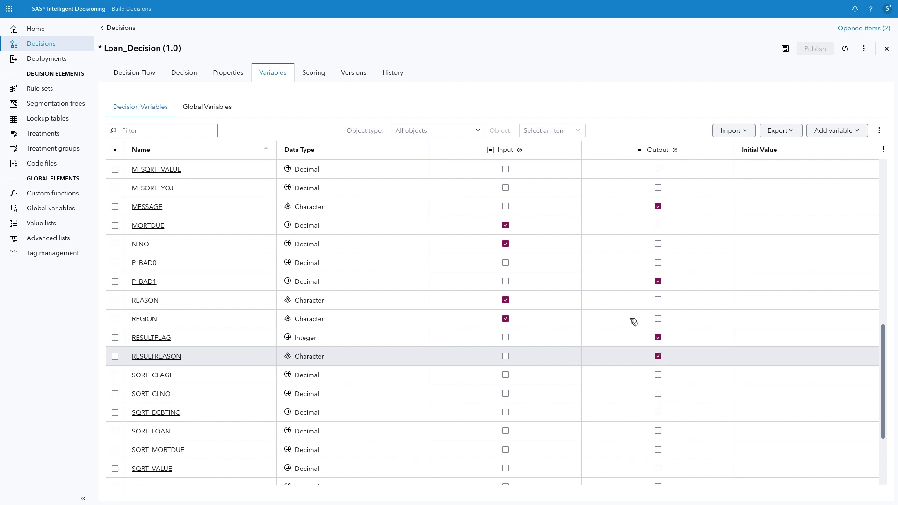
Open Loan_Decision's Scoring page, look at Scenarios, then return to the empty Tests list
click(315, 75)
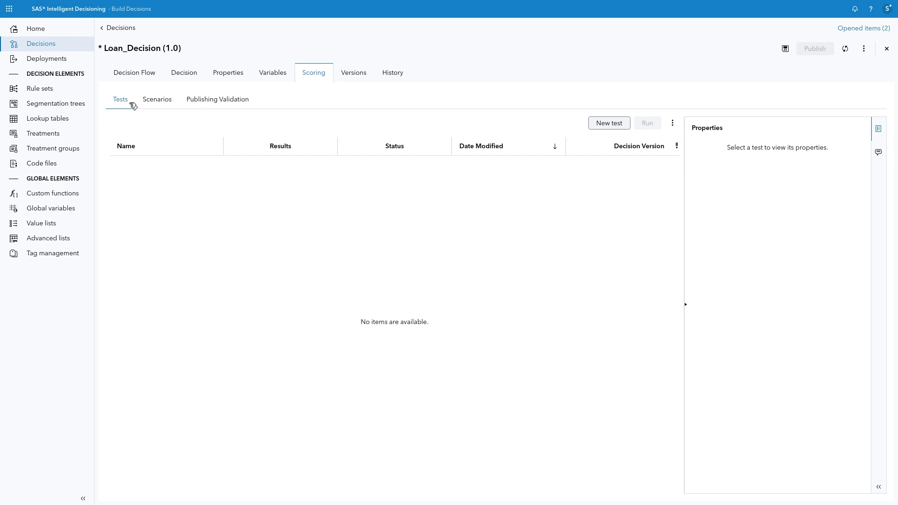
click(168, 104)
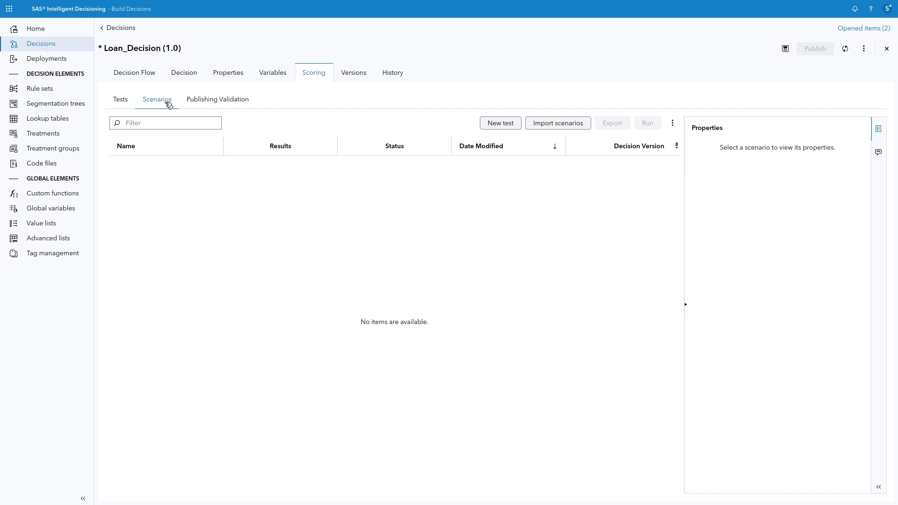
click(123, 99)
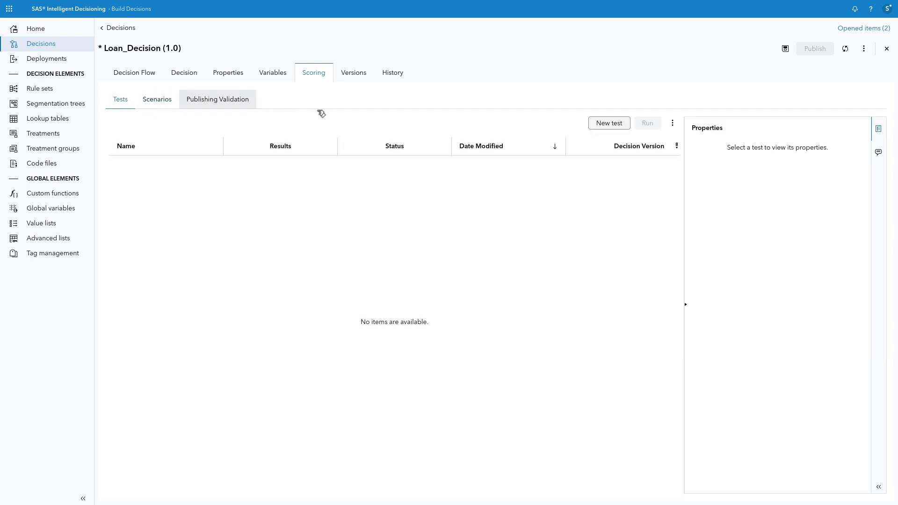
Start a new scoring test with HOME_EQUITY as its input table
click(610, 123)
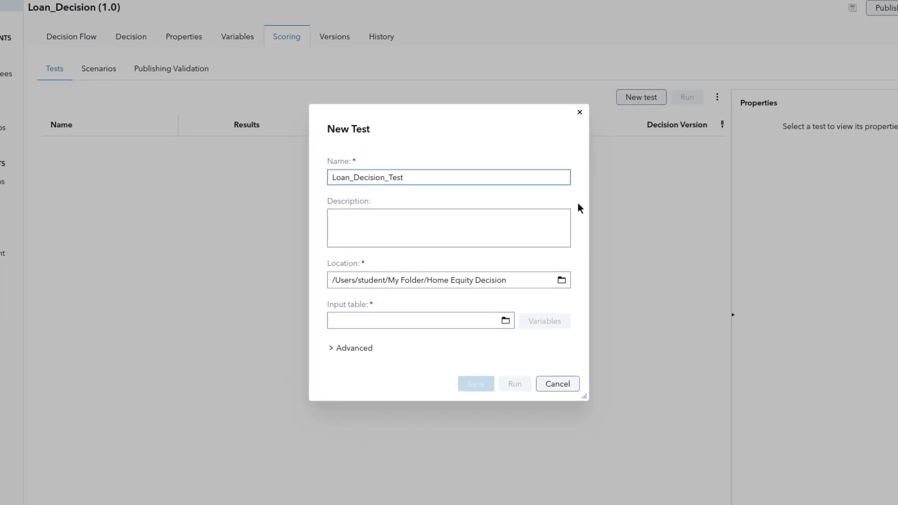
click(509, 321)
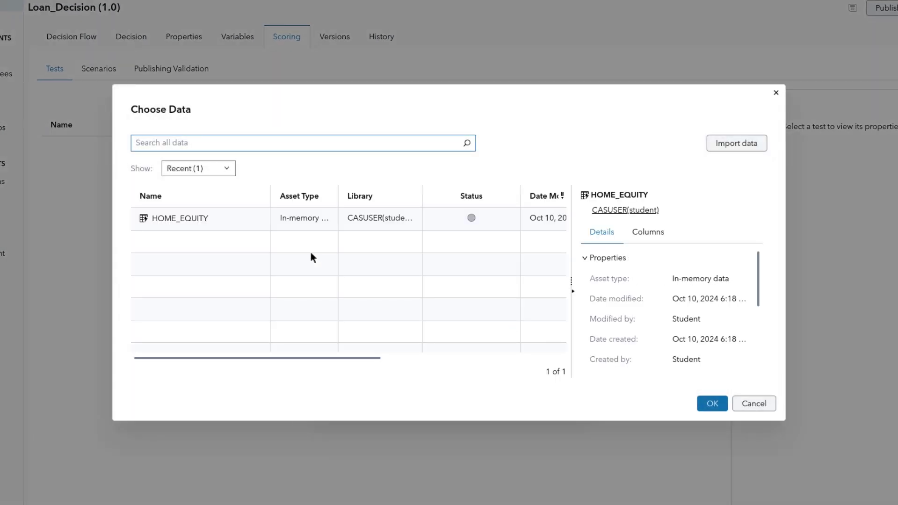
click(227, 223)
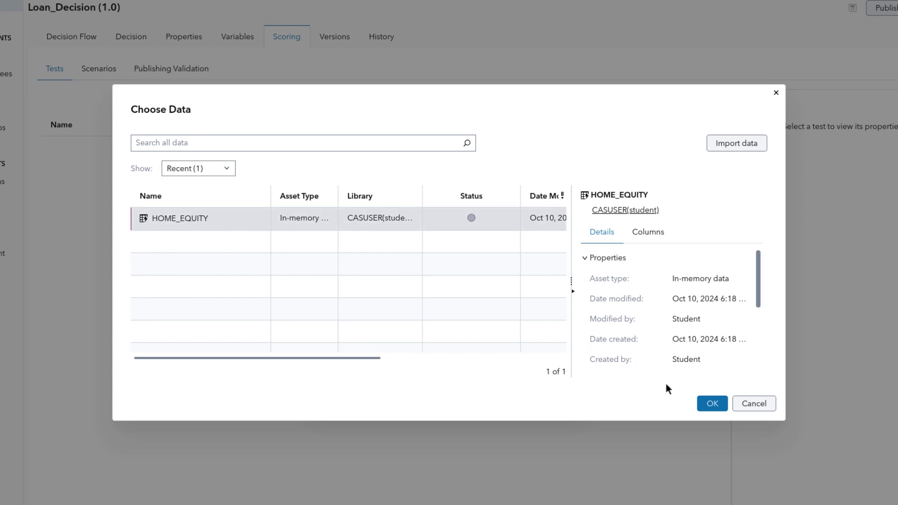
click(711, 405)
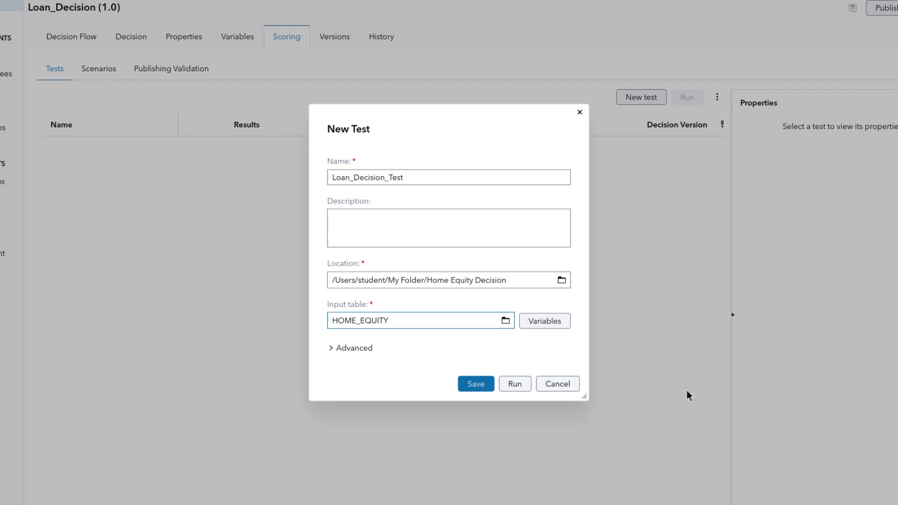
Check that all 14 variables are mapped, then save and run Loan_Decision_Test
click(563, 325)
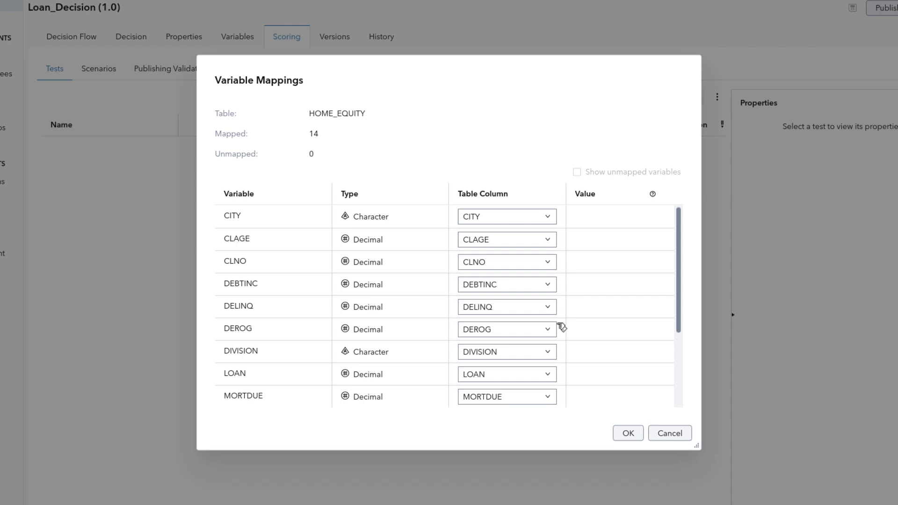
scroll(558, 324, down, 3)
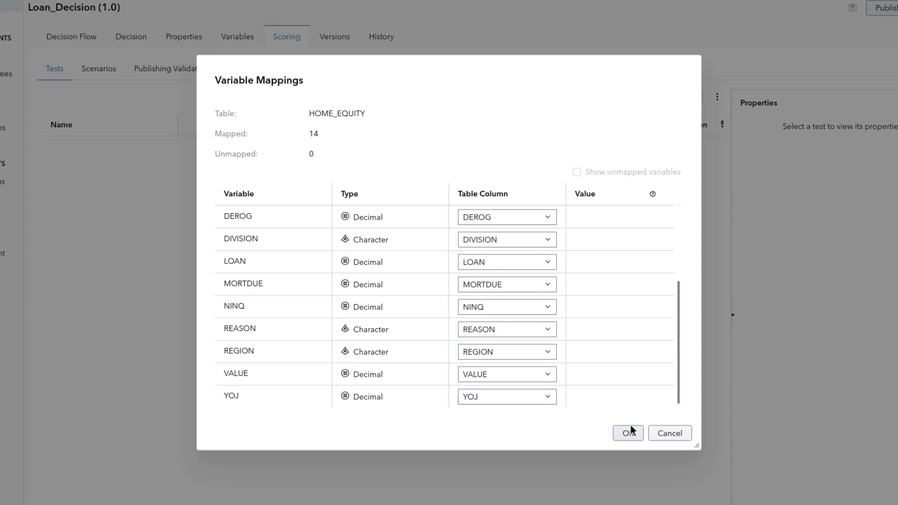
click(667, 435)
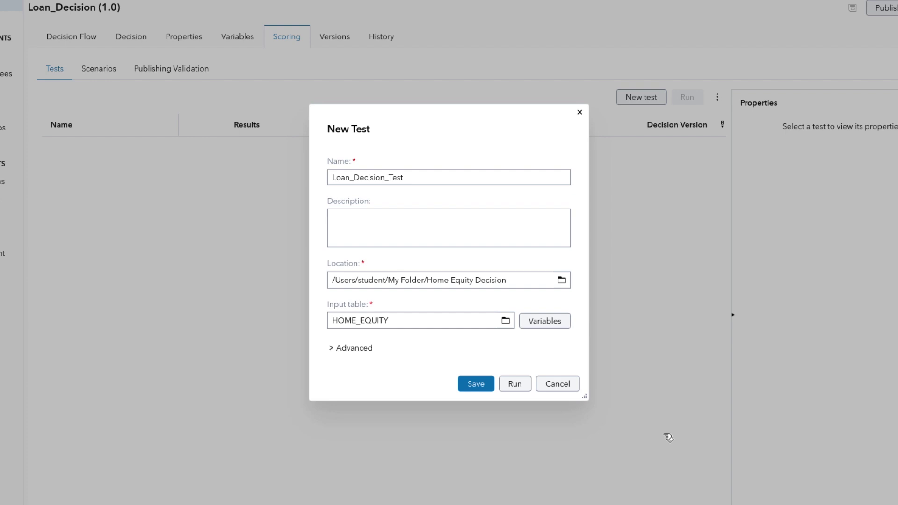
click(525, 385)
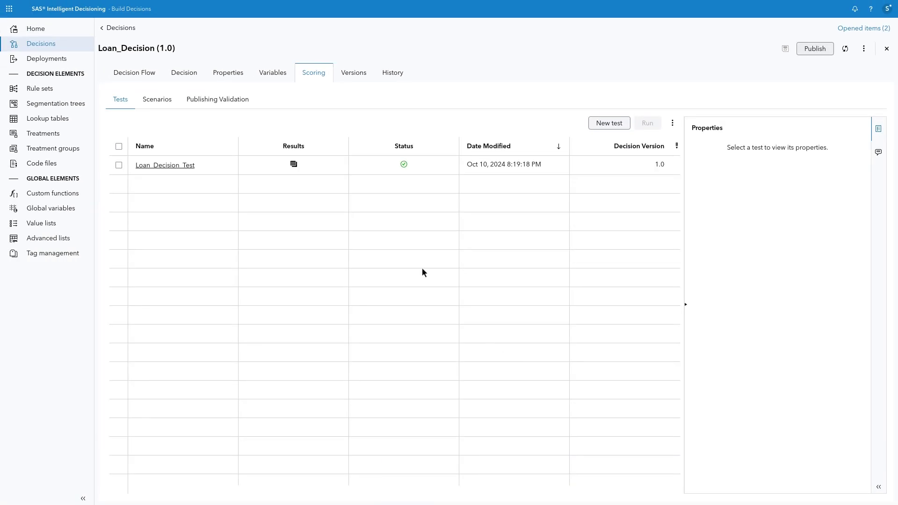
Open Loan_Decision_Test's output table and bring up its Actions menu
click(294, 164)
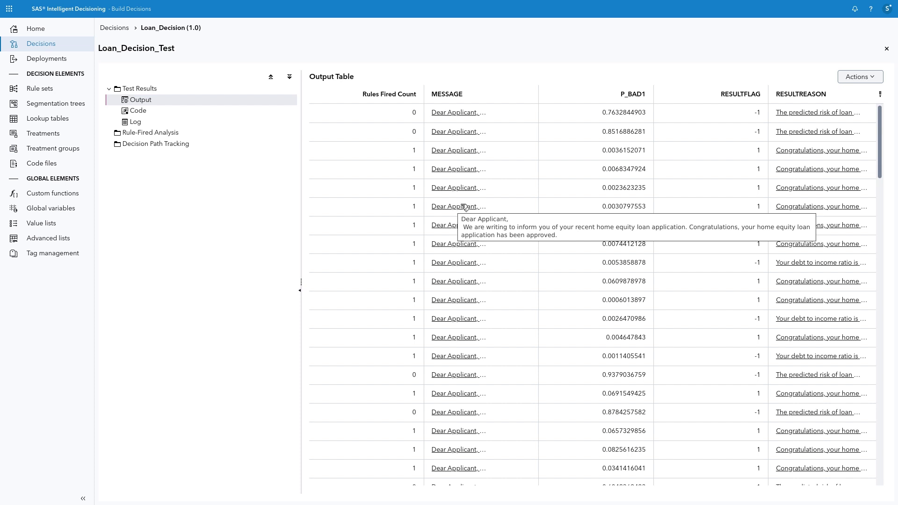
click(875, 77)
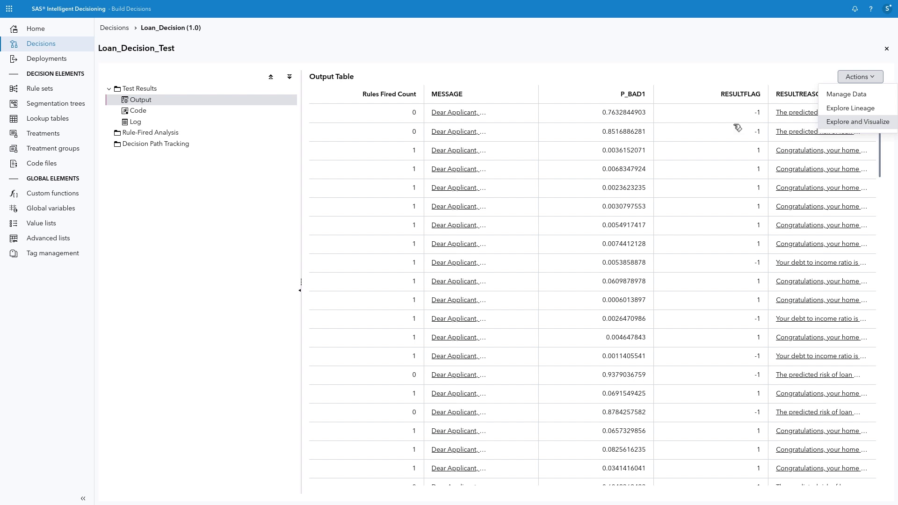
Run the rule-fired analysis, inspect a fired rule, and plot counts: Check Debt to Income 726, else 3931
click(180, 132)
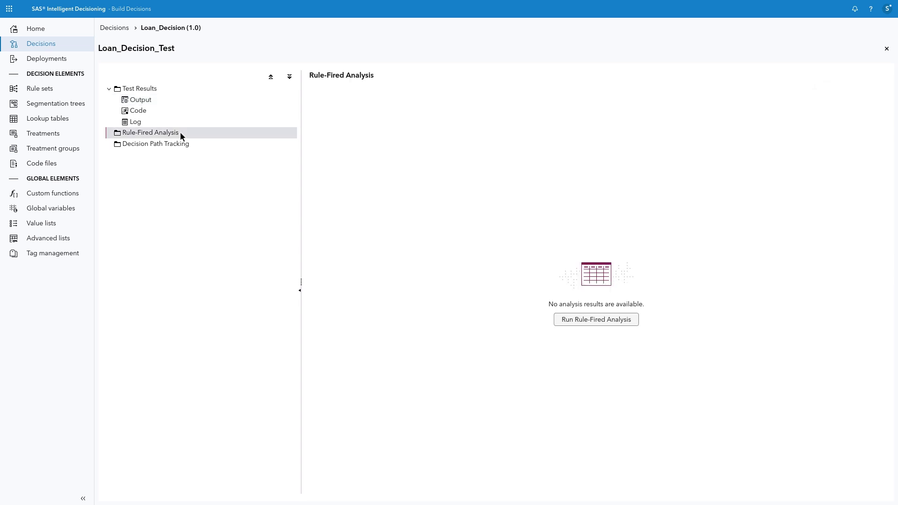
click(576, 319)
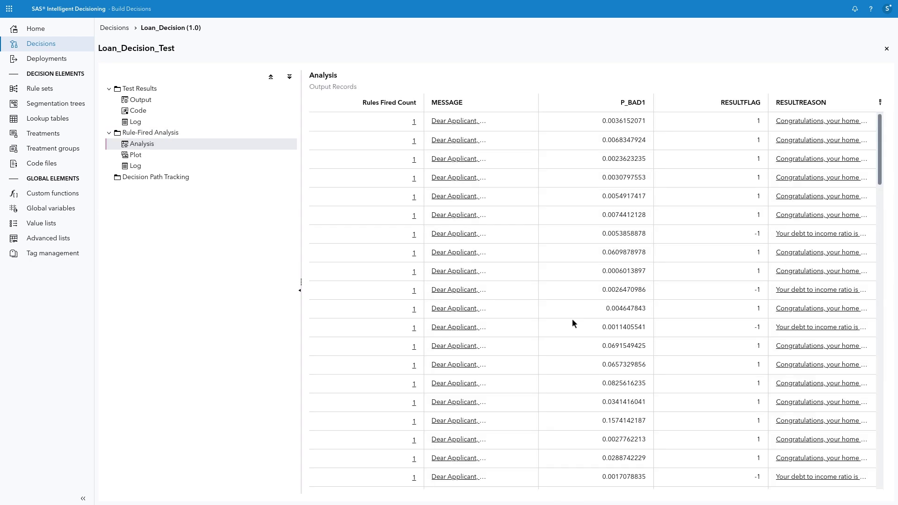
click(414, 235)
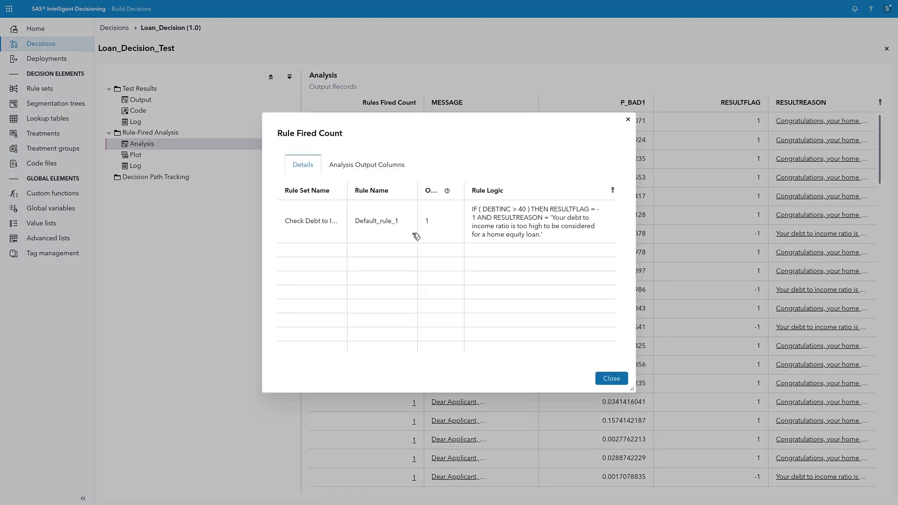
click(611, 378)
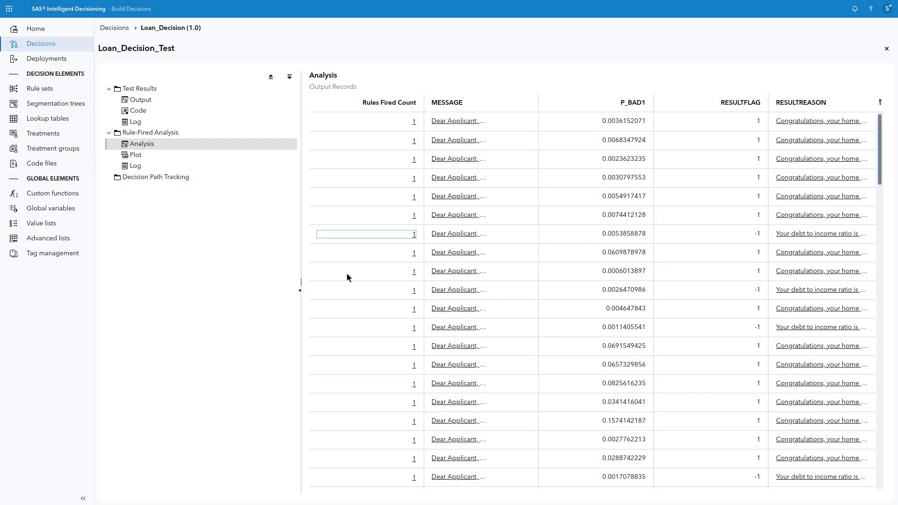
click(136, 155)
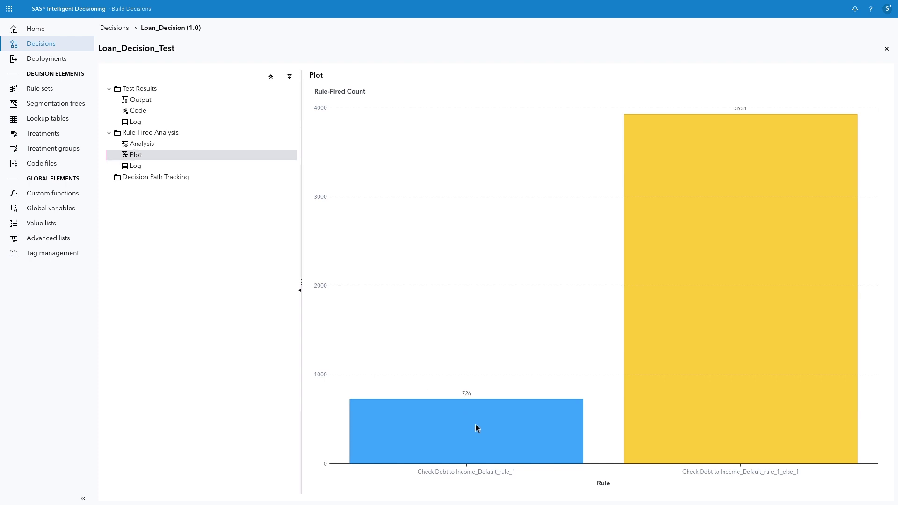
mouse_move(475, 423)
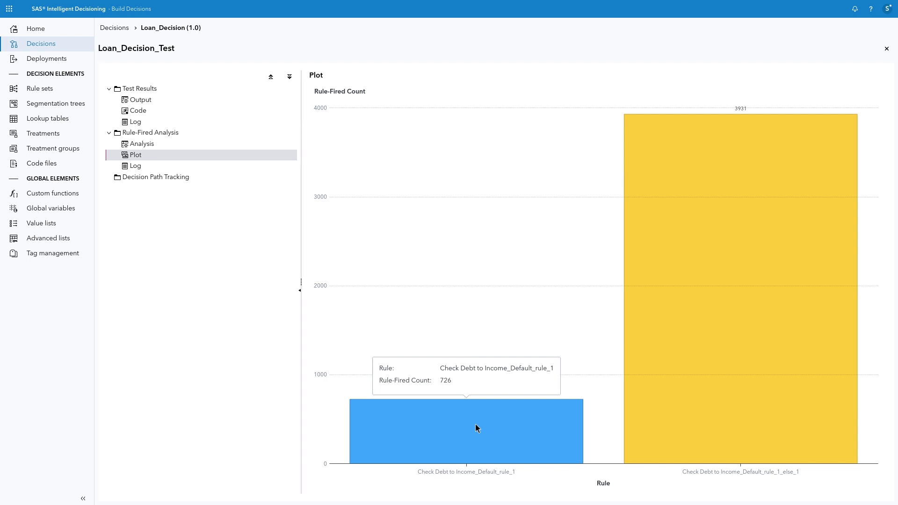
mouse_move(719, 377)
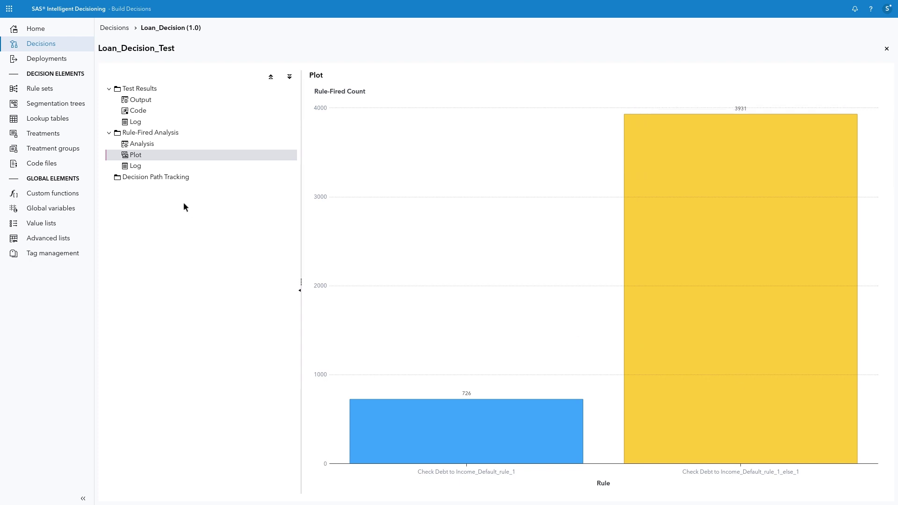
Run decision path tracking on Loan_Decision_Test and close its results
click(168, 181)
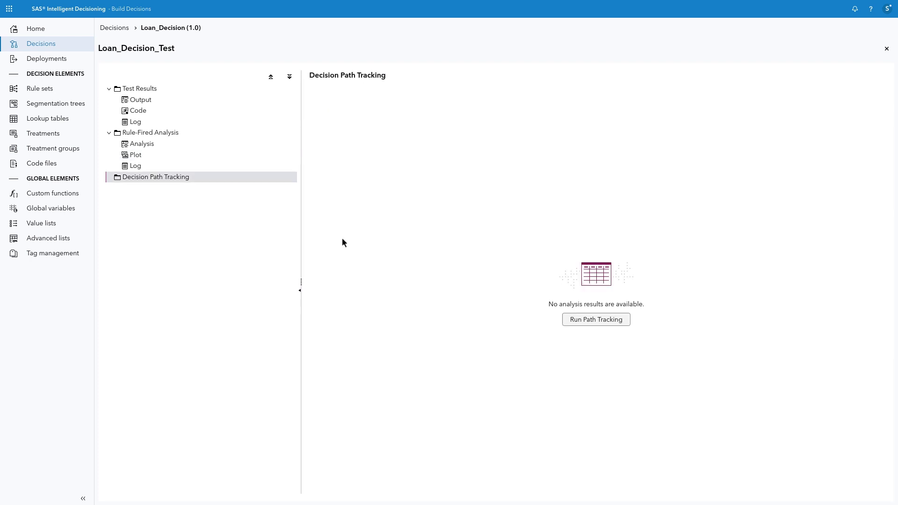
click(603, 320)
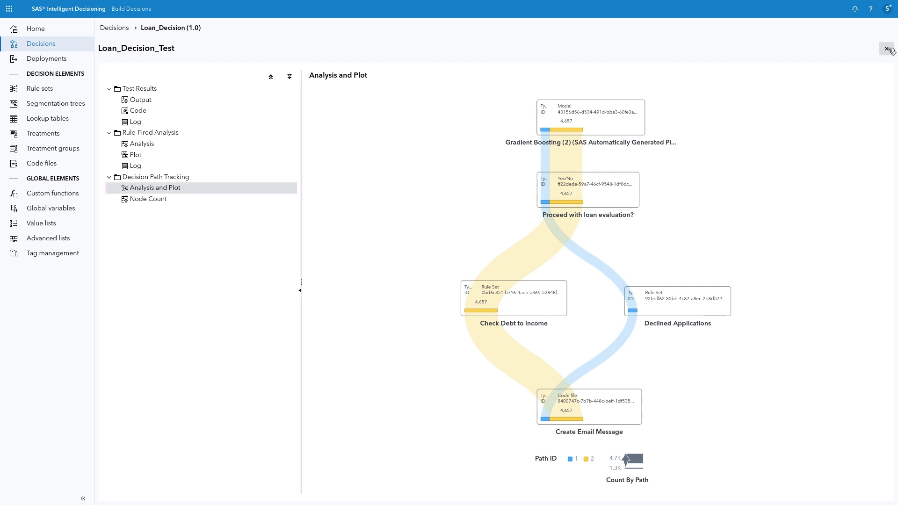
click(887, 49)
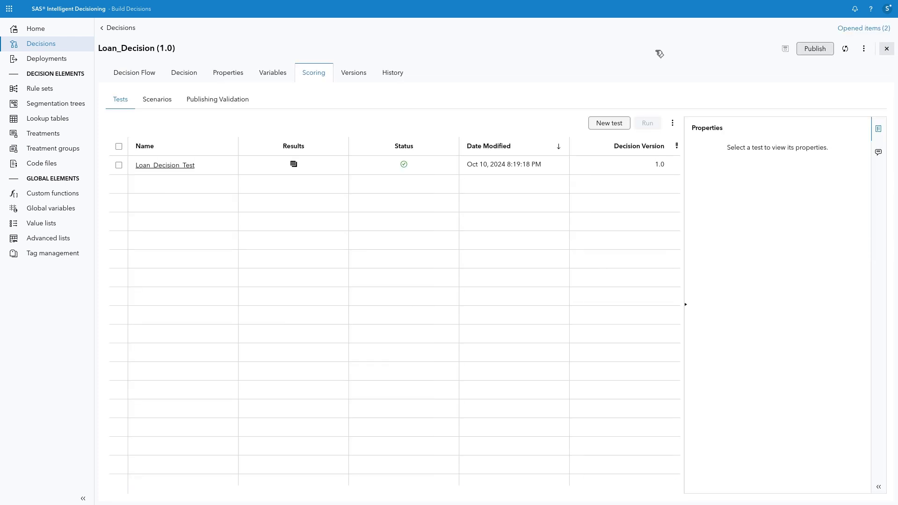
Switch to the Loan_Decision flow and open the Publish Decisions dialog
click(148, 72)
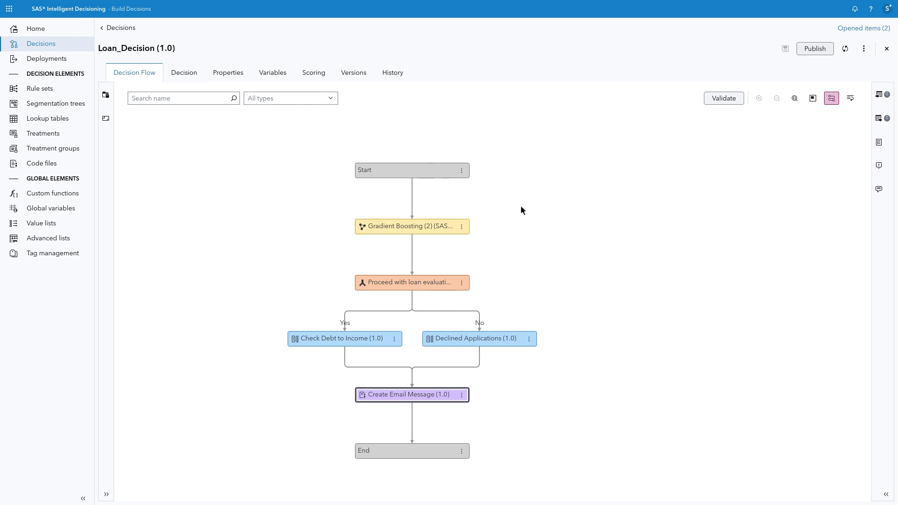
click(818, 50)
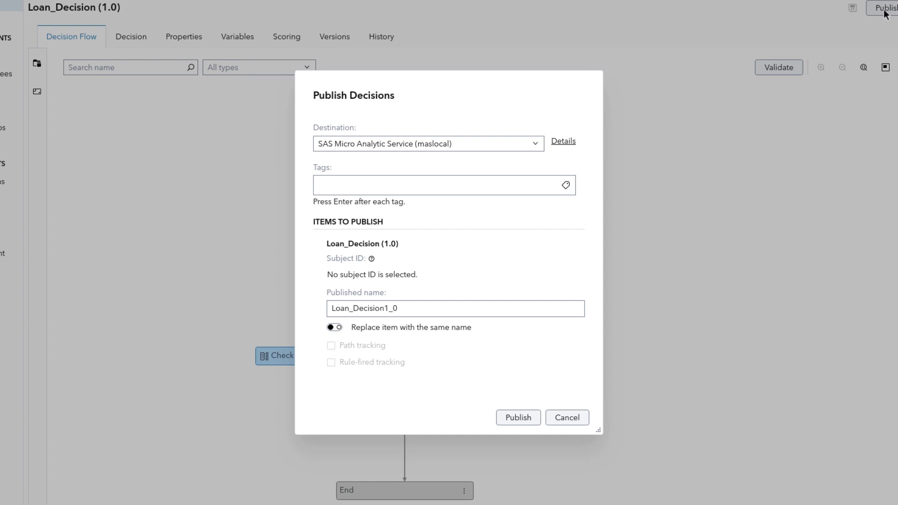
Keep SAS Micro Analytic Service (maslocal) as destination and publish as Loan_Decision1_0
click(536, 145)
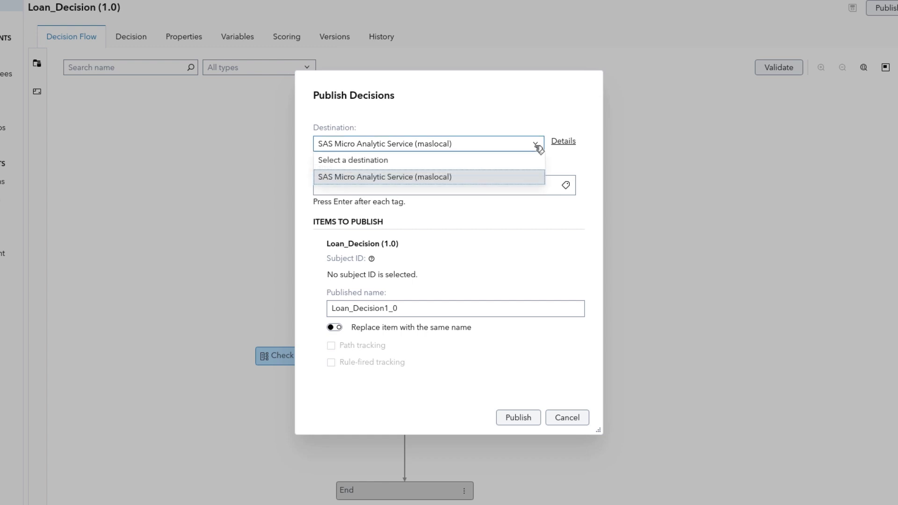
click(538, 171)
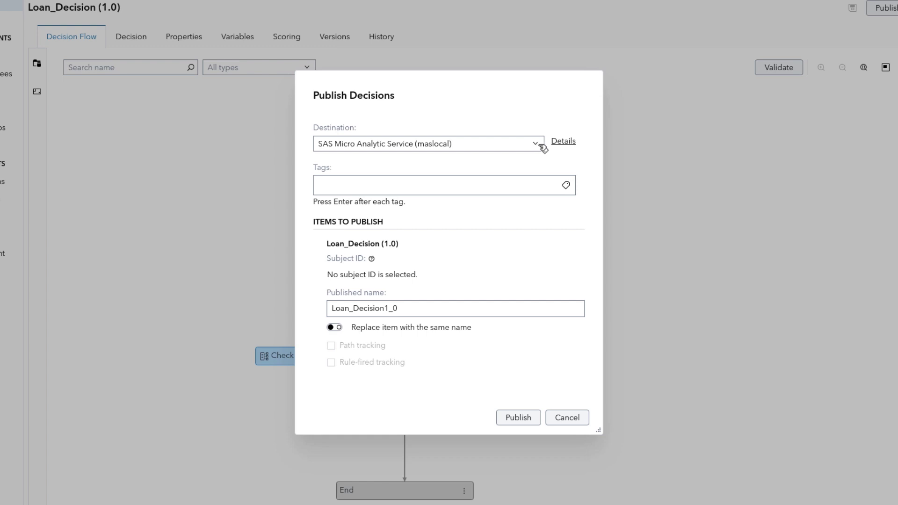
click(530, 418)
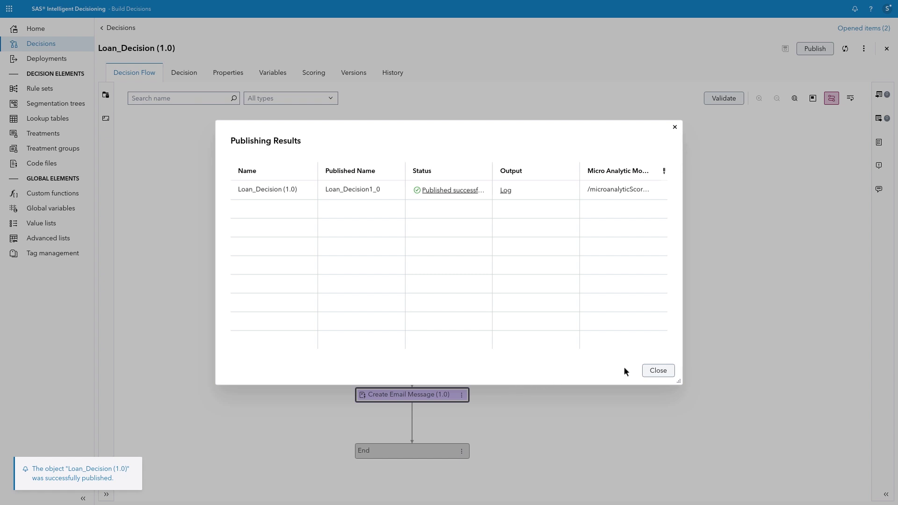
Close the Publishing Results and open the help menu for Learning Center and Help Center
click(651, 371)
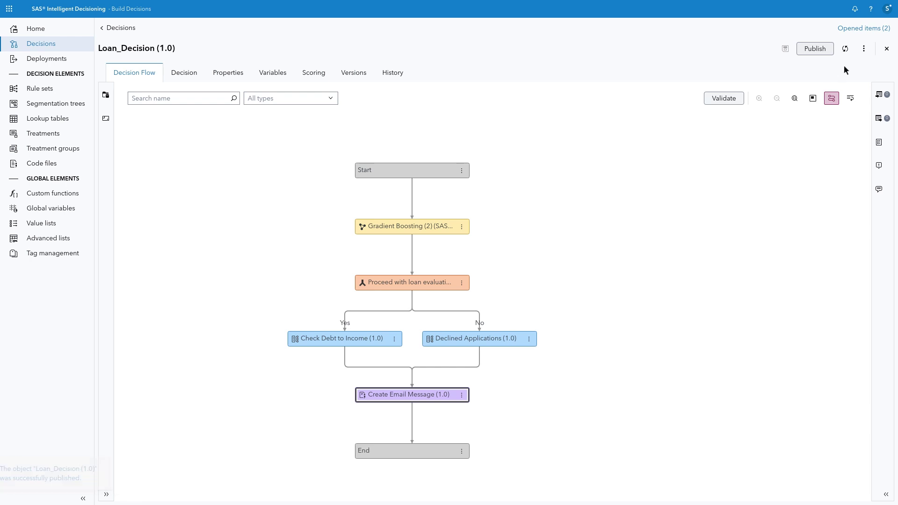
click(870, 8)
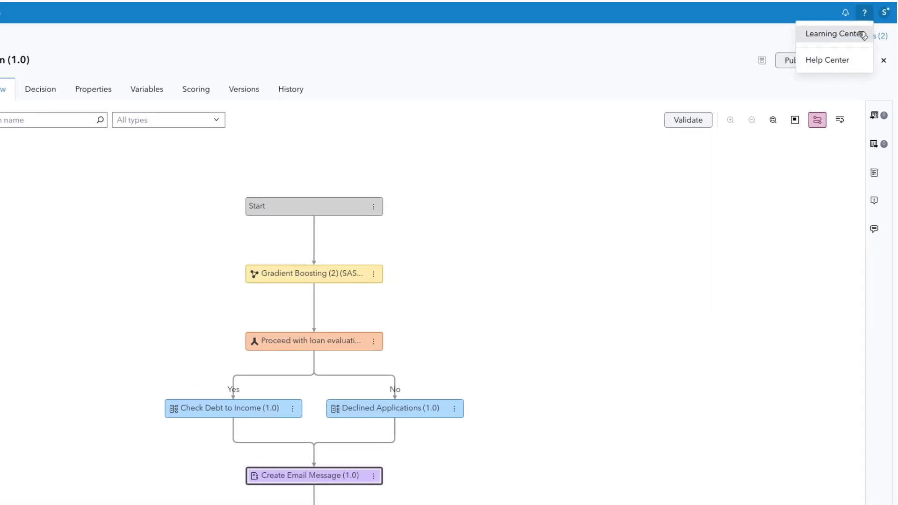